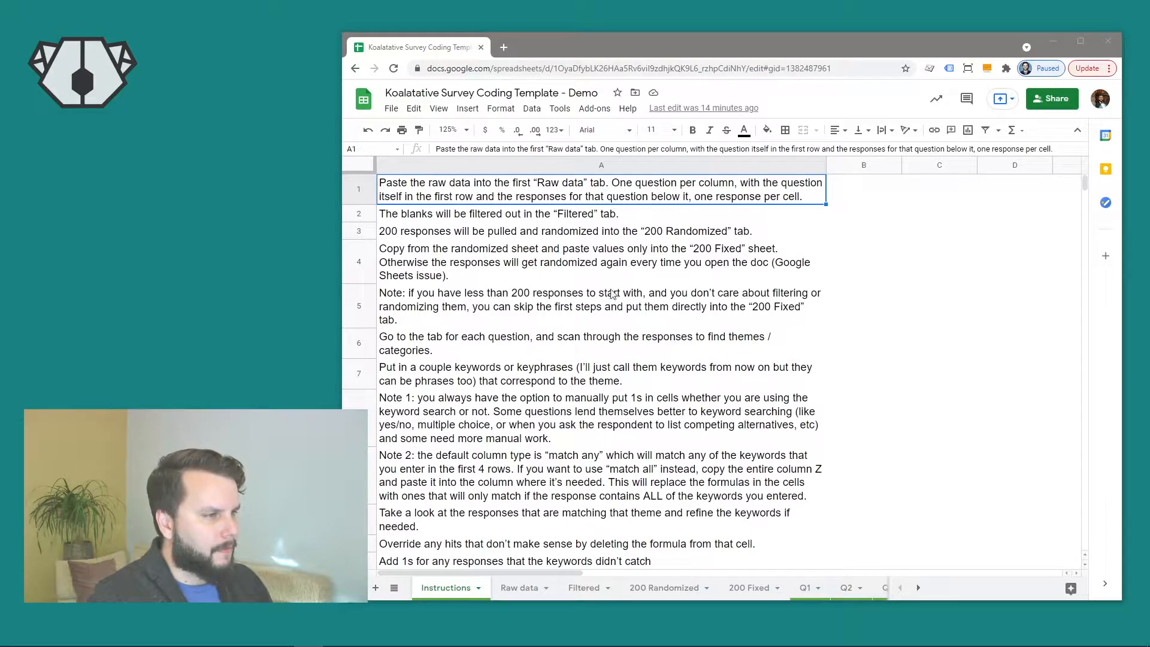
Review how the survey responses are laid out in the Raw data, Filtered, 200 Randomized and 200 Fixed sheets
{"action": "left_click", "coordinate": [523, 589]}
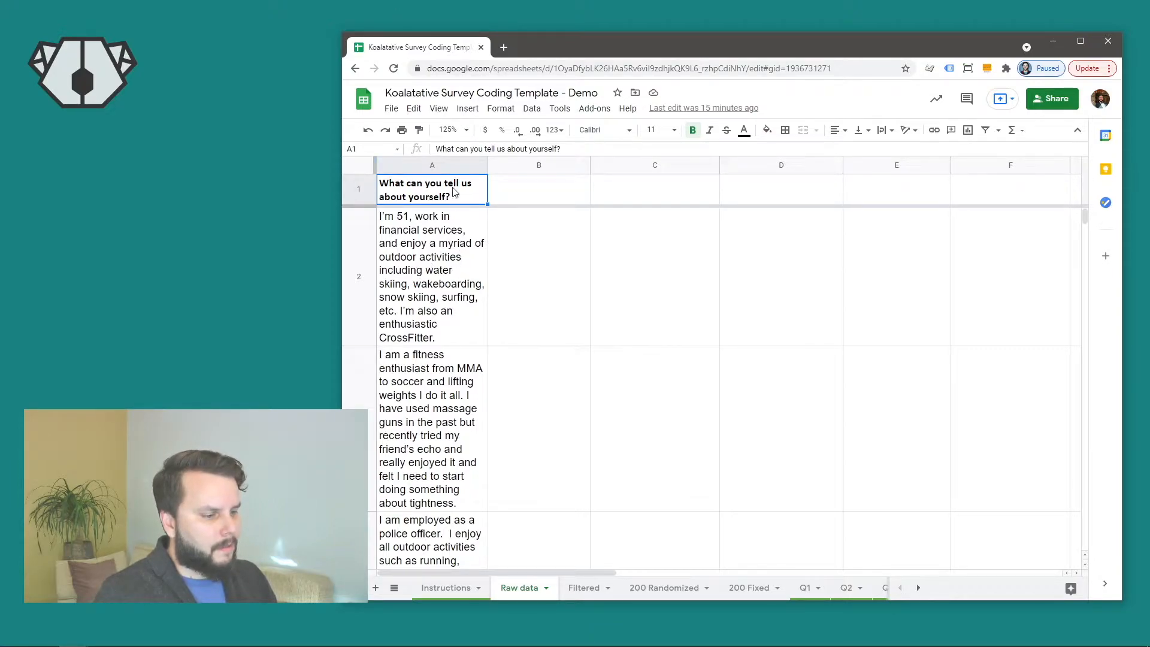
{"action": "left_click", "coordinate": [418, 330]}
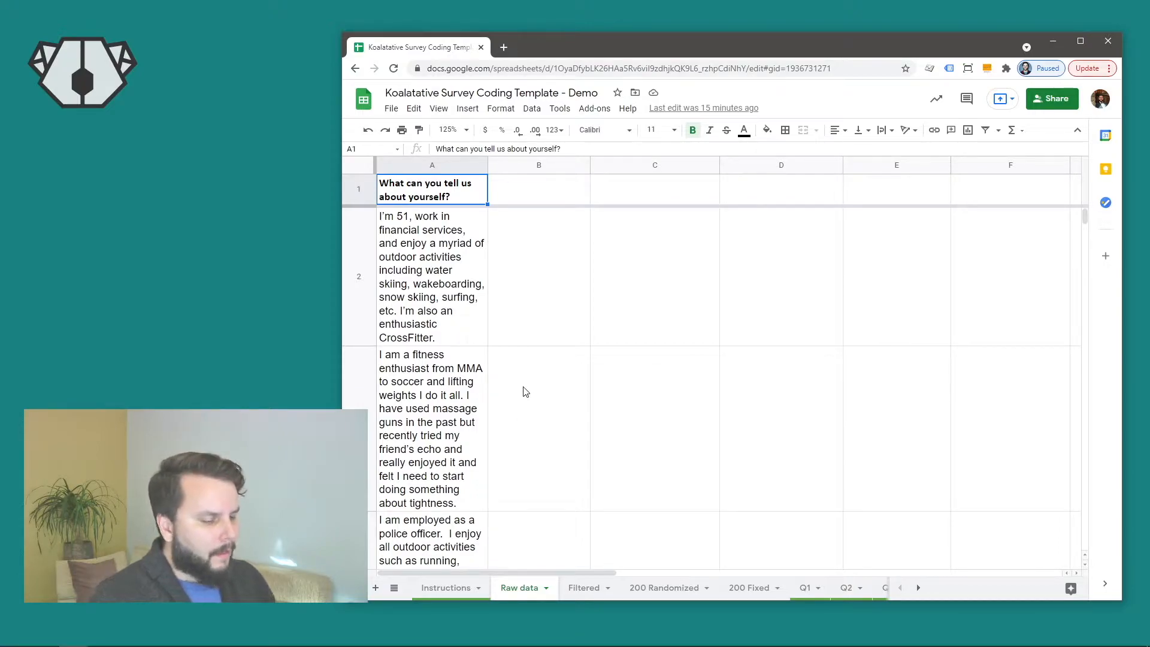
{"action": "left_click", "coordinate": [587, 590]}
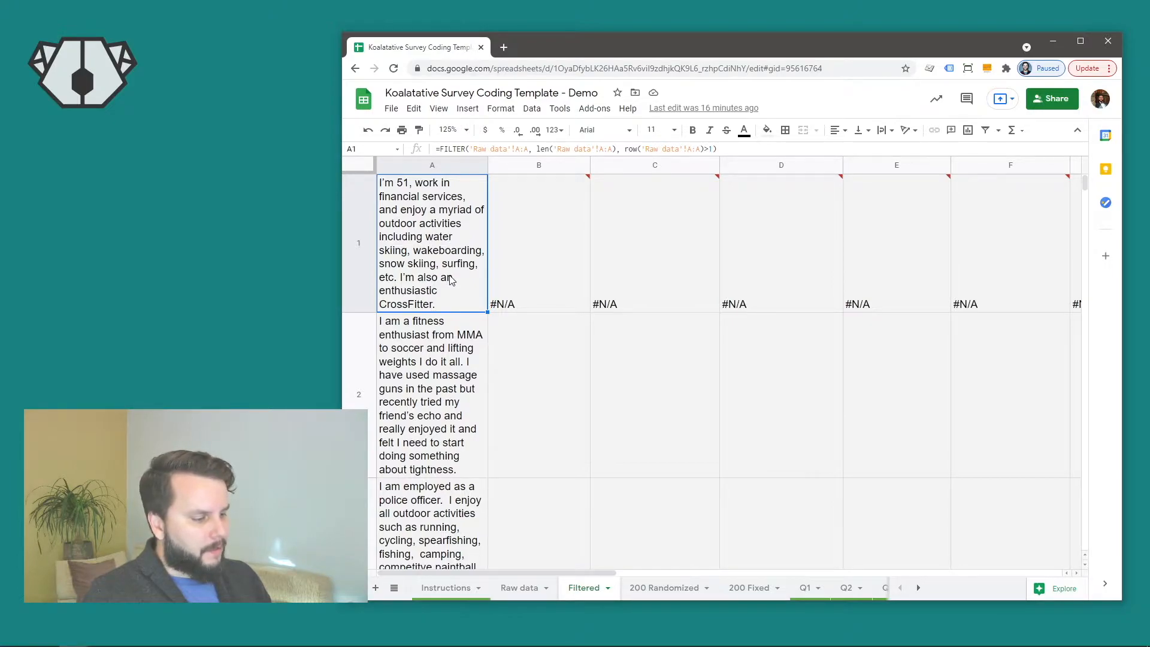
{"action": "left_click", "coordinate": [656, 591]}
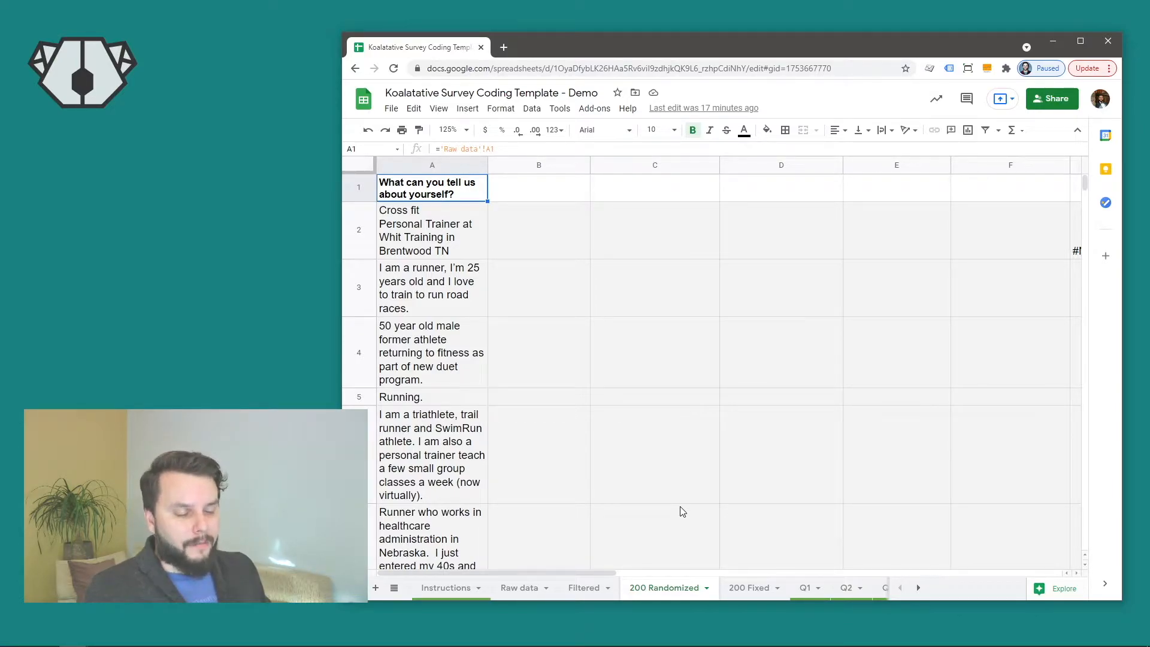
{"action": "left_click", "coordinate": [753, 593]}
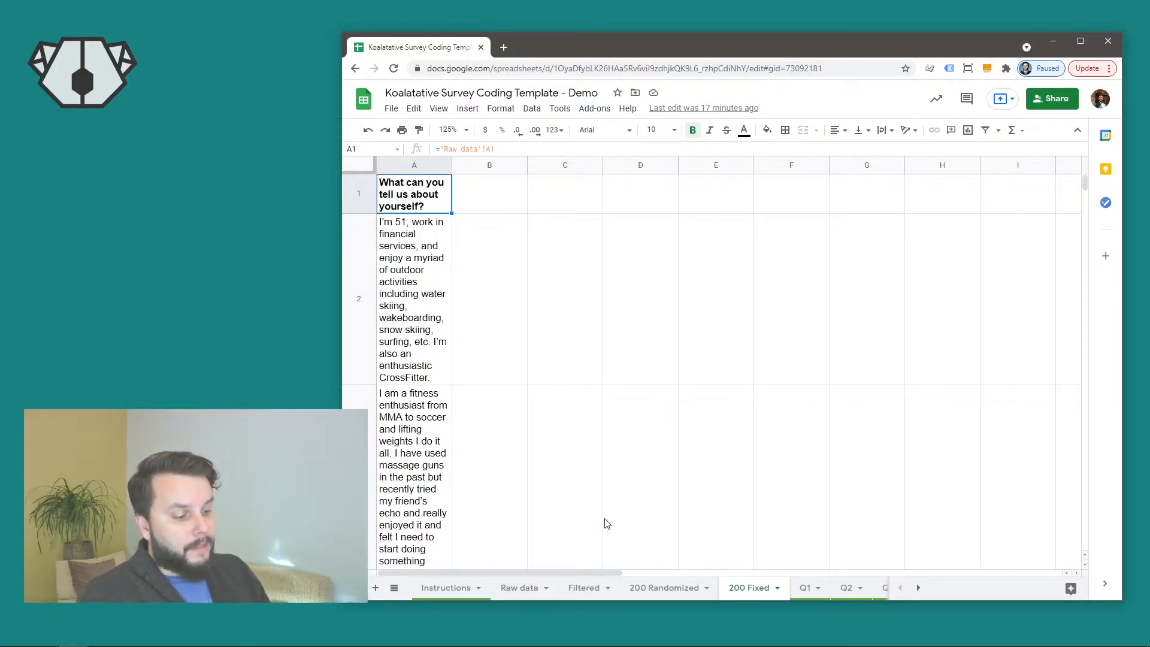
{"action": "left_click", "coordinate": [670, 590]}
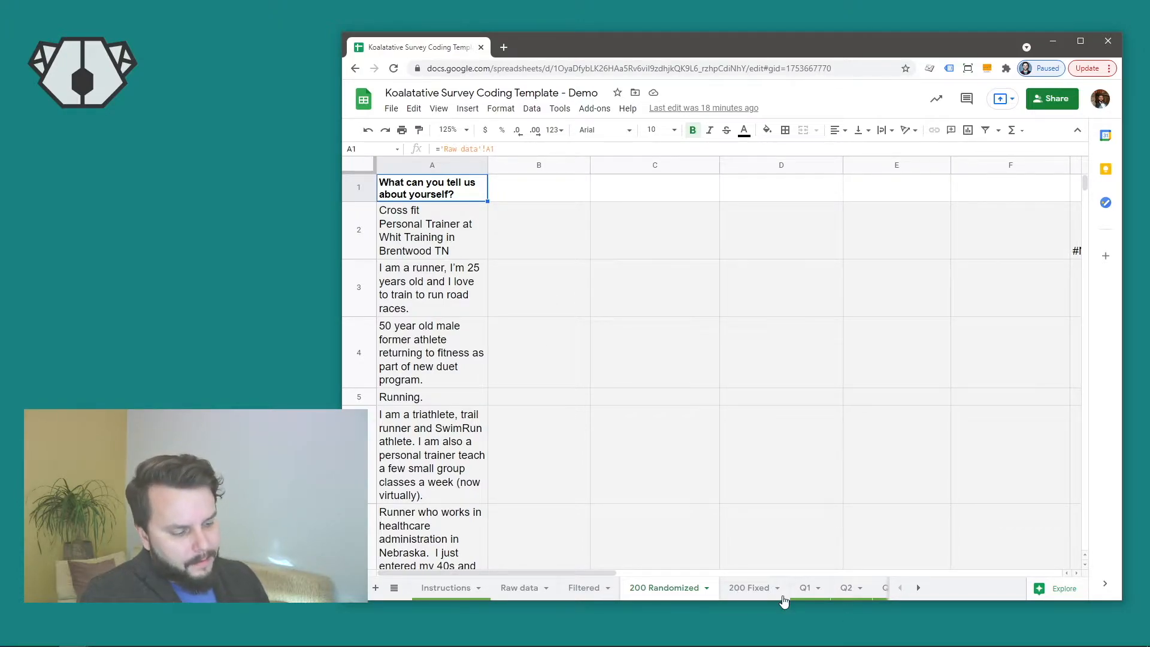
{"action": "left_click", "coordinate": [752, 588]}
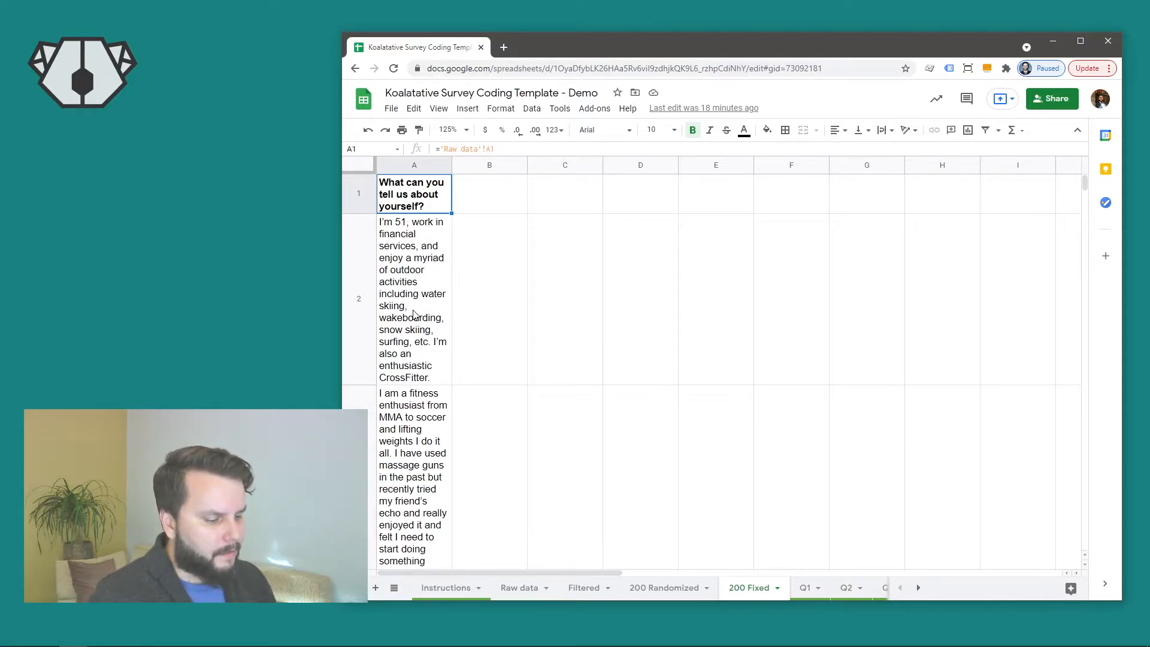
{"action": "scroll", "coordinate": [413, 312], "scroll_direction": "down", "scroll_amount": 3}
{"action": "scroll", "coordinate": [406, 417], "scroll_direction": "down", "scroll_amount": 3}
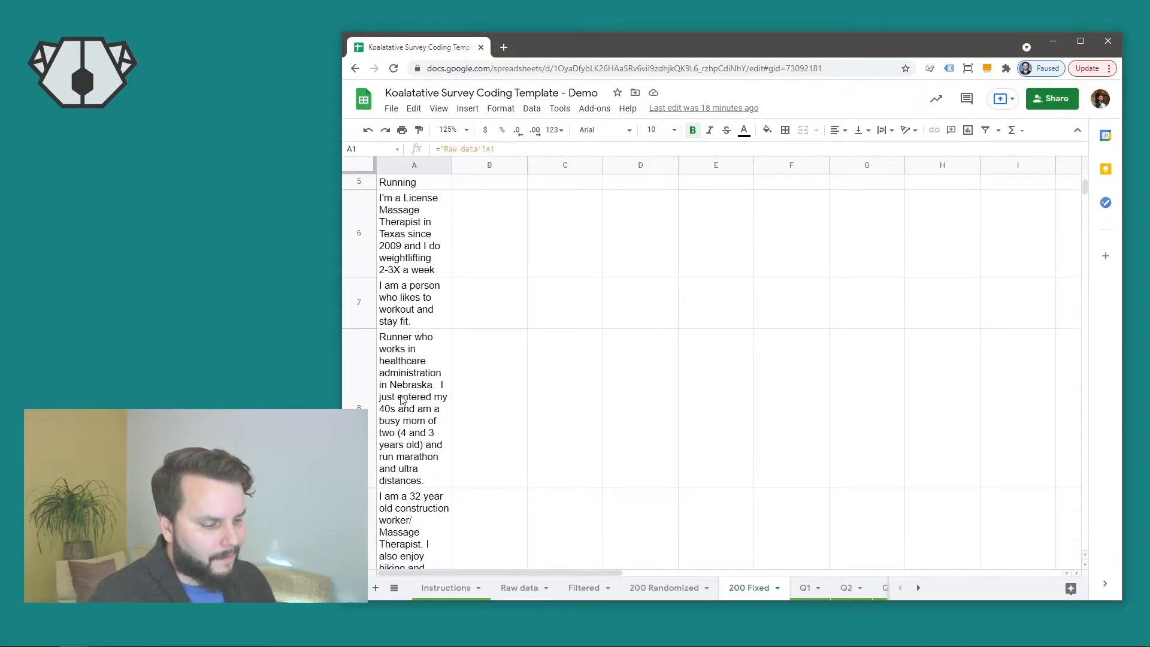
{"action": "scroll", "coordinate": [408, 371], "scroll_direction": "down", "scroll_amount": 3}
{"action": "scroll", "coordinate": [436, 378], "scroll_direction": "up", "scroll_amount": 10}
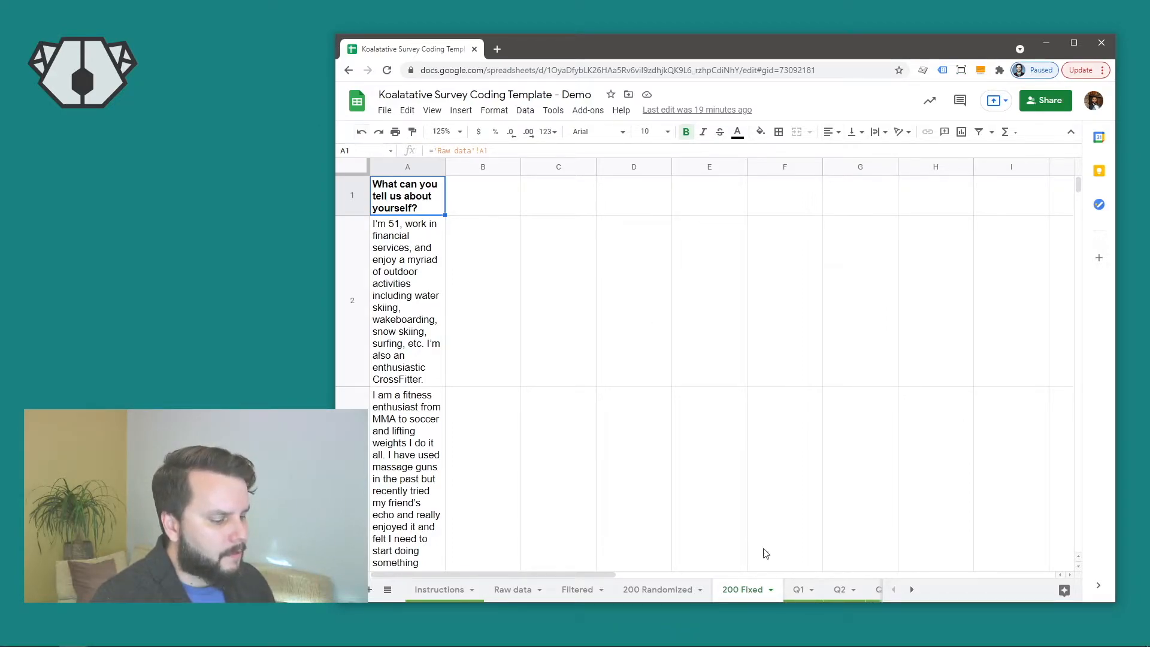
Examine the Q1 sheet's keywords and theme names in C1:X5, the other question sheets, and the matching formula in X7
{"action": "left_click", "coordinate": [799, 591]}
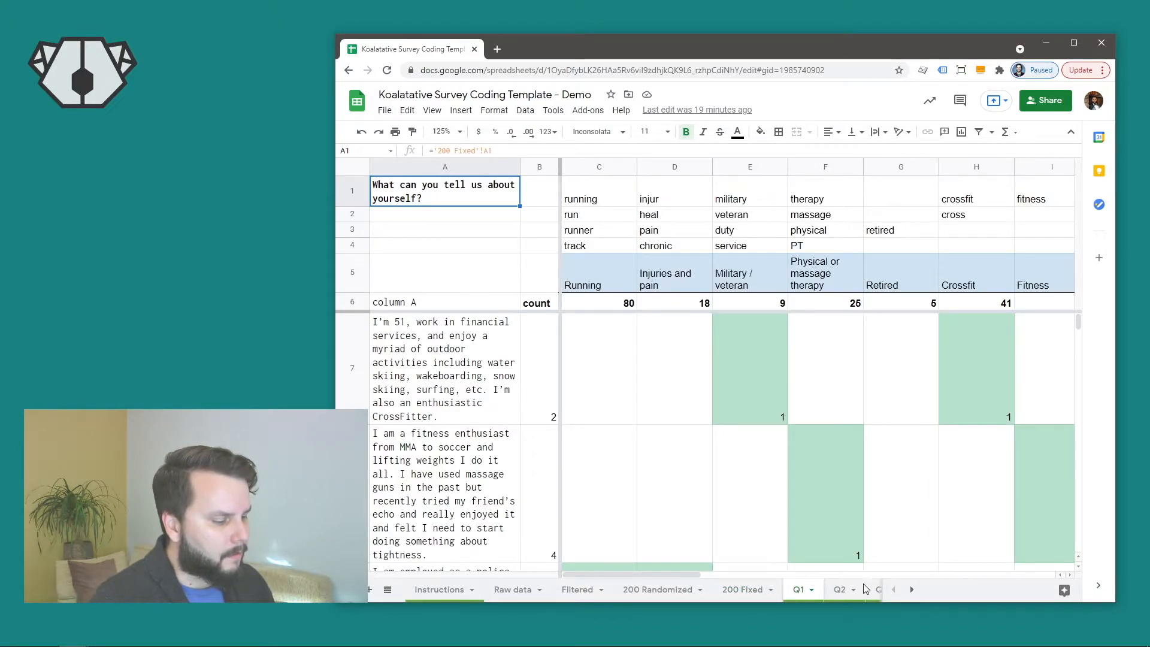
{"action": "left_click", "coordinate": [911, 591]}
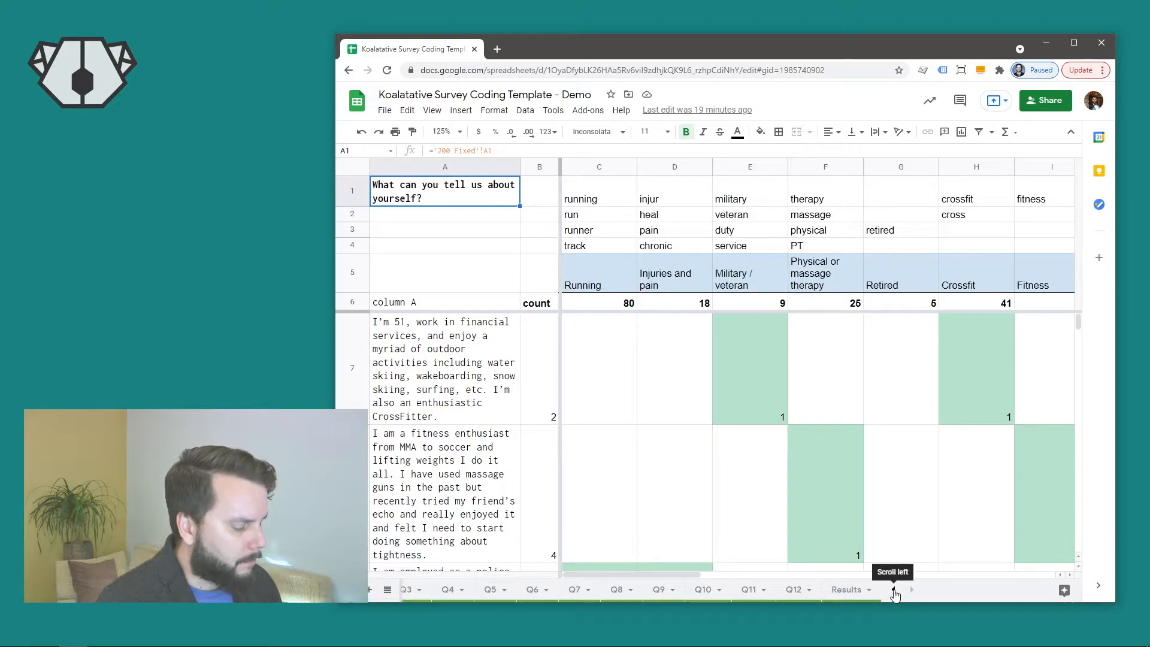
{"action": "left_click", "coordinate": [893, 589]}
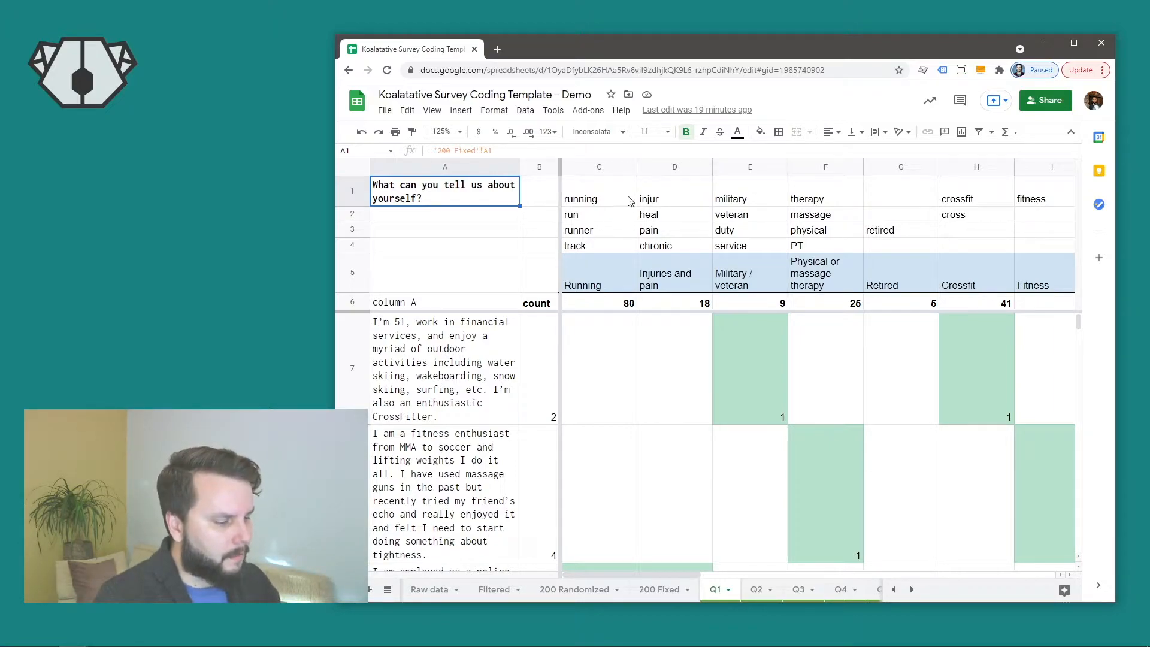
{"action": "left_click_drag", "start_coordinate": [592, 194], "coordinate": [601, 274]}
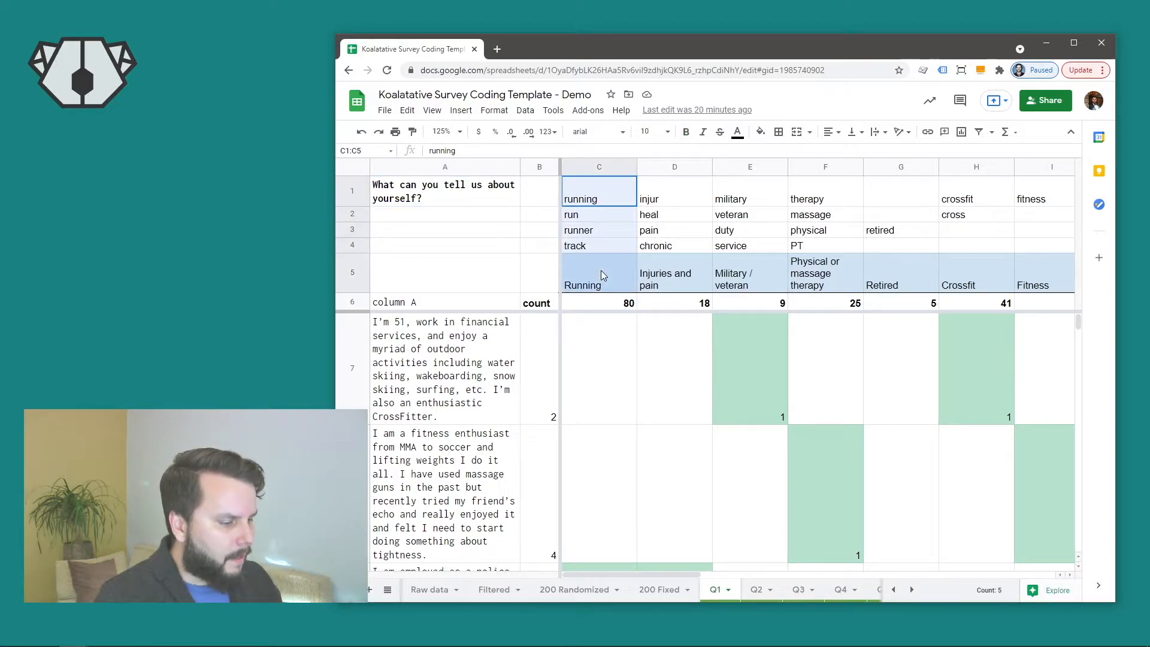
{"action": "left_click_drag", "start_coordinate": [767, 271], "coordinate": [836, 267]}
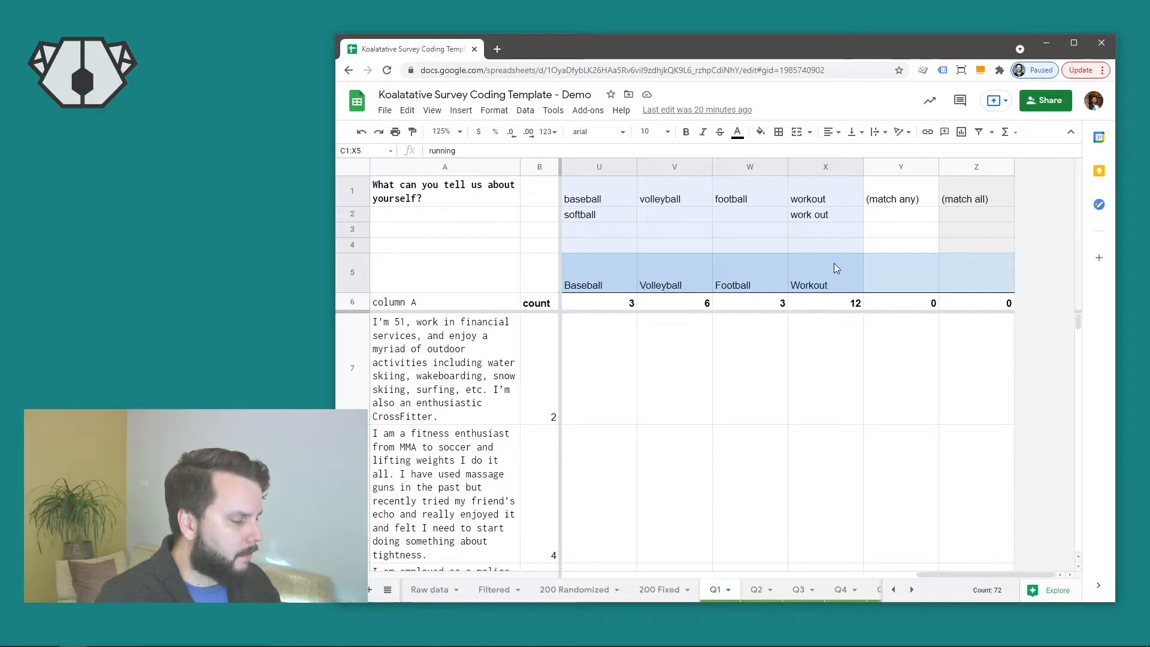
{"action": "left_click_drag", "start_coordinate": [837, 268], "coordinate": [836, 269]}
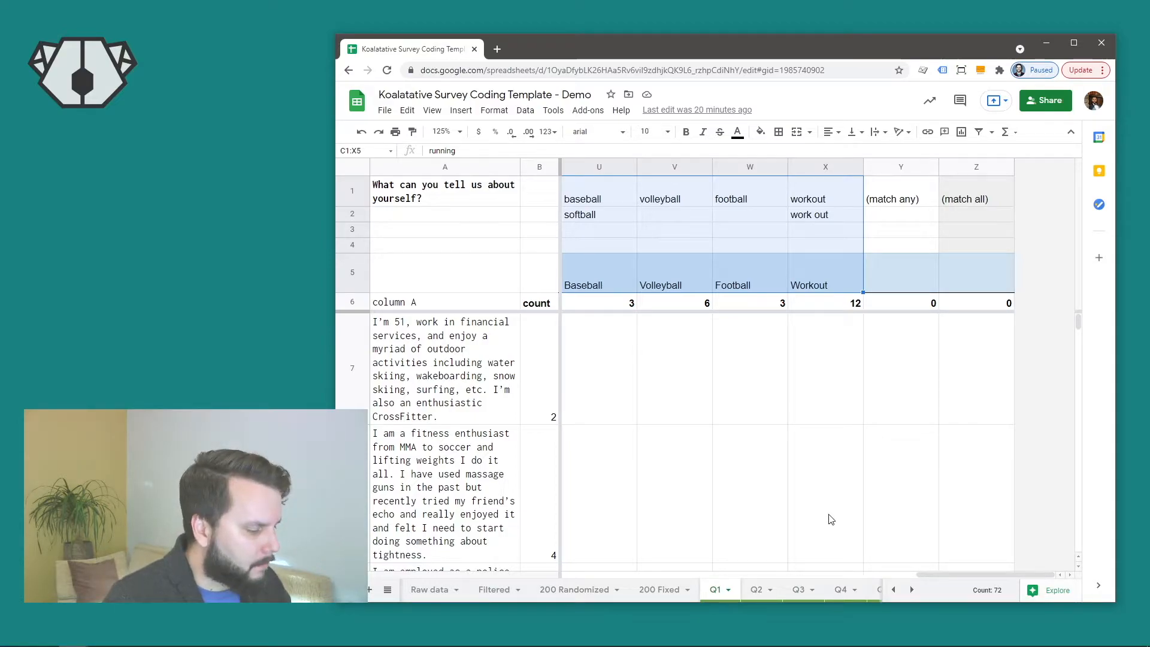
{"action": "left_click", "coordinate": [823, 423]}
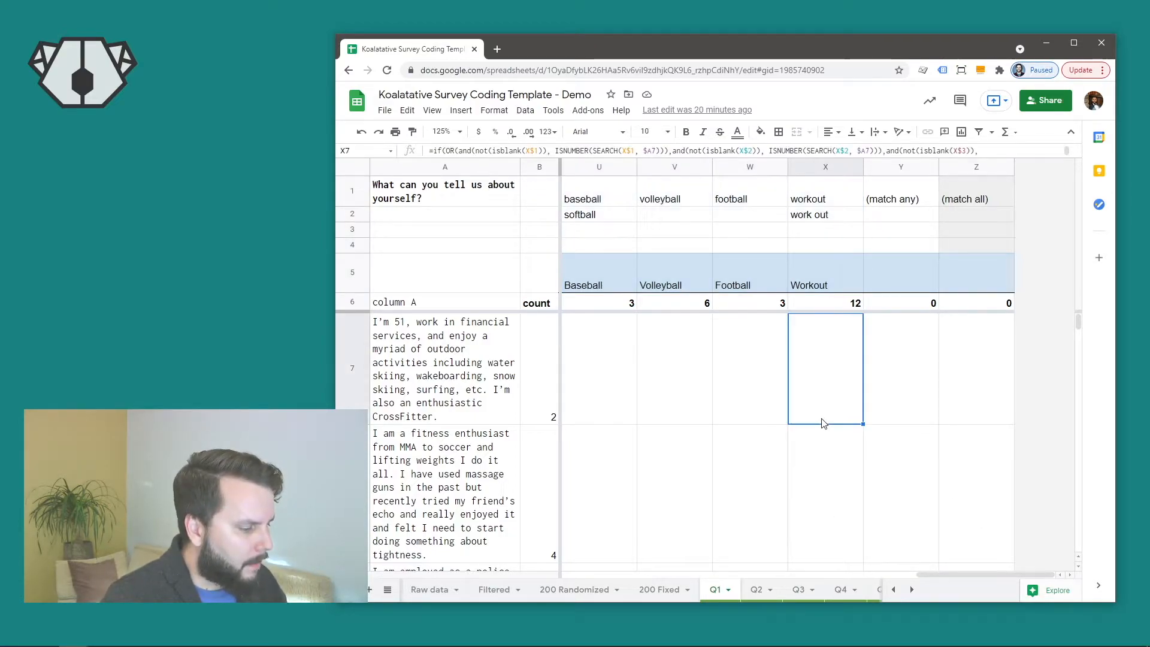
Copy all of column A in the 200 Fixed sheet into column B as sample responses for a second question
{"action": "left_click", "coordinate": [661, 590]}
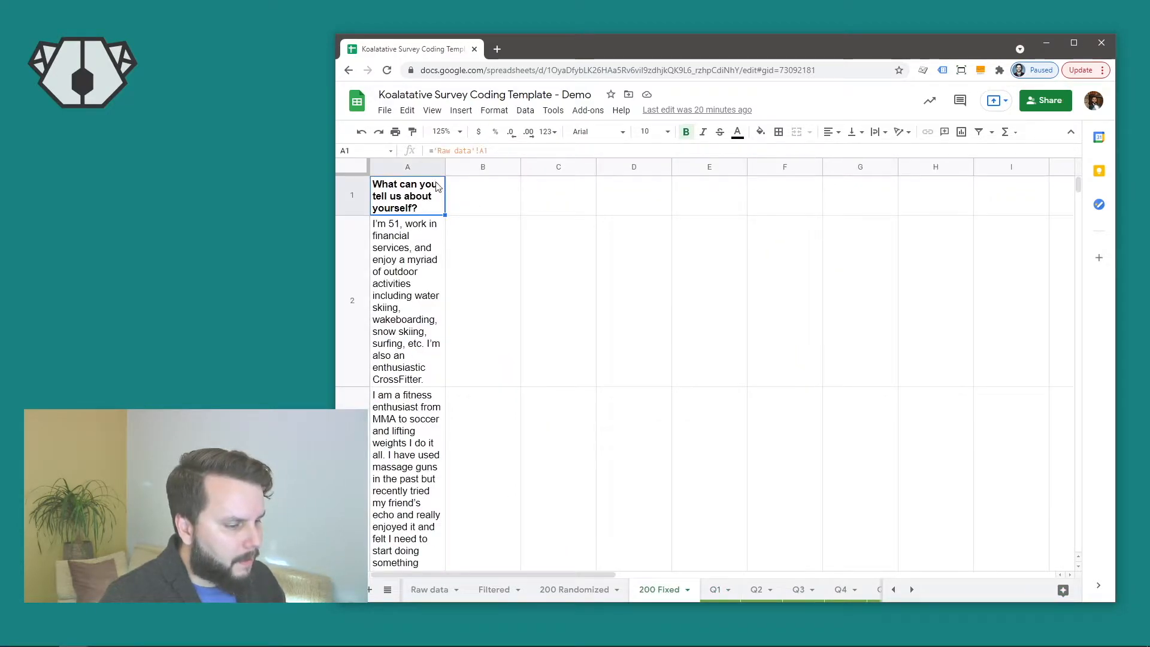
{"action": "left_click", "coordinate": [399, 161]}
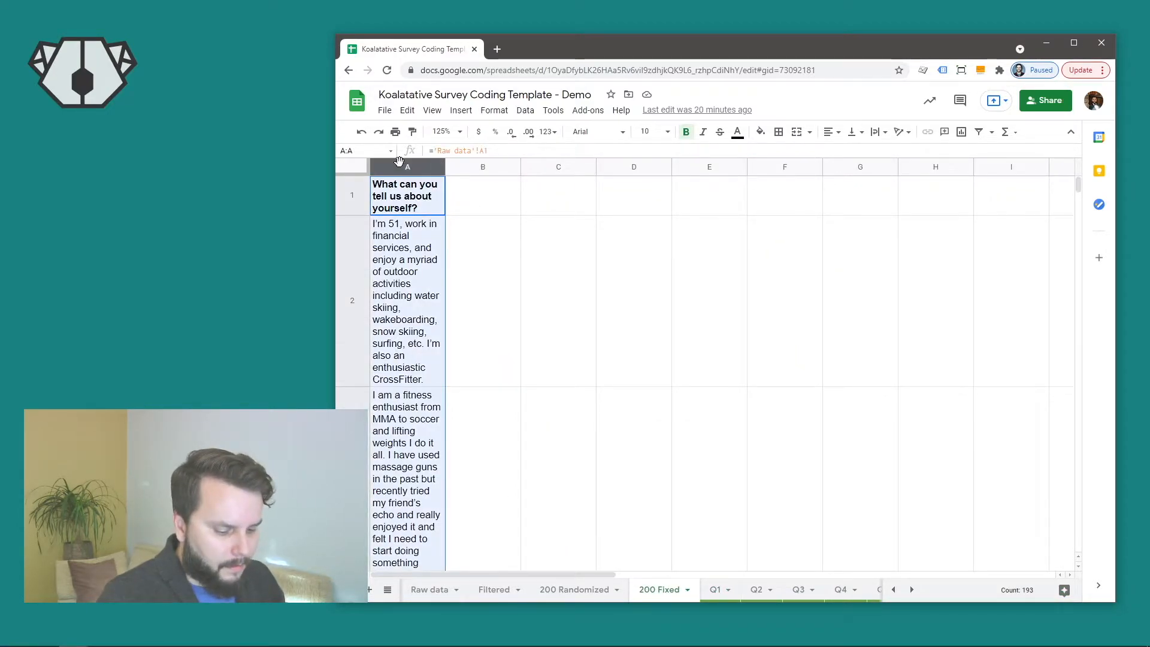
{"action": "key", "text": "ctrl+c"}
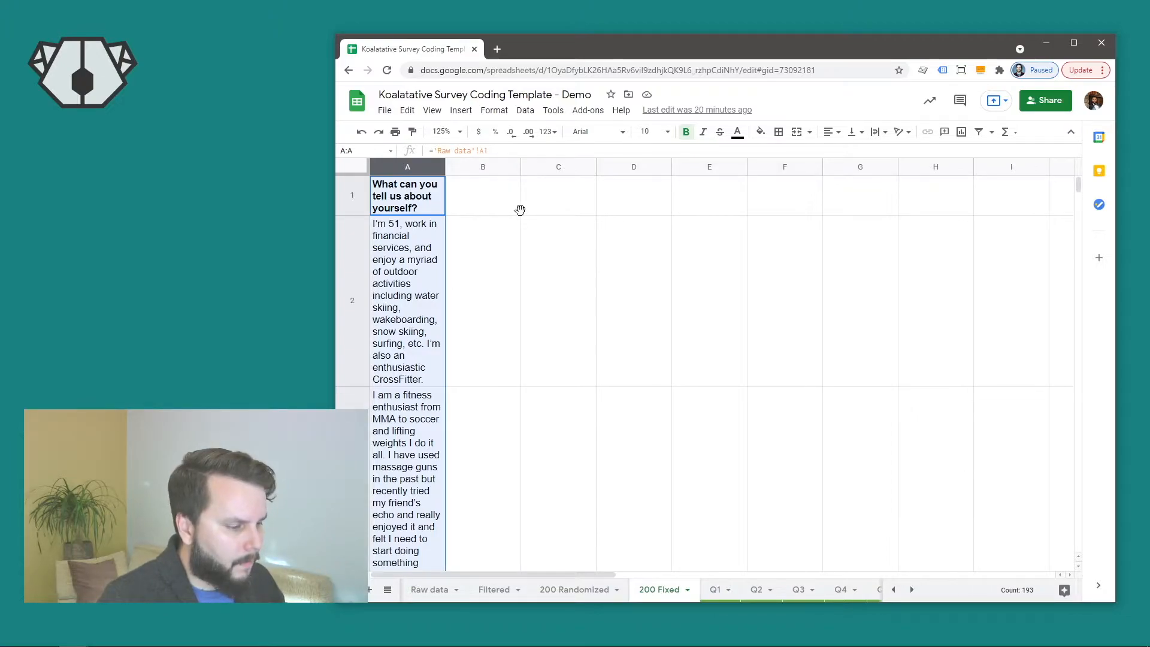
{"action": "key", "text": "Right"}
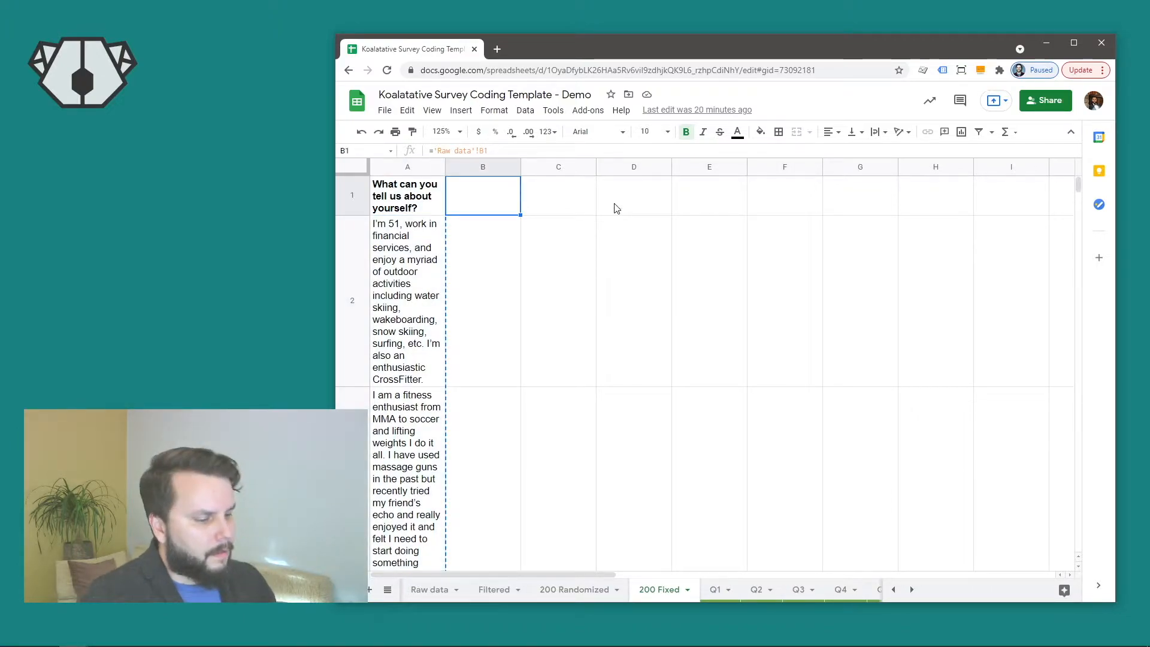
{"action": "key", "text": "ctrl+v"}
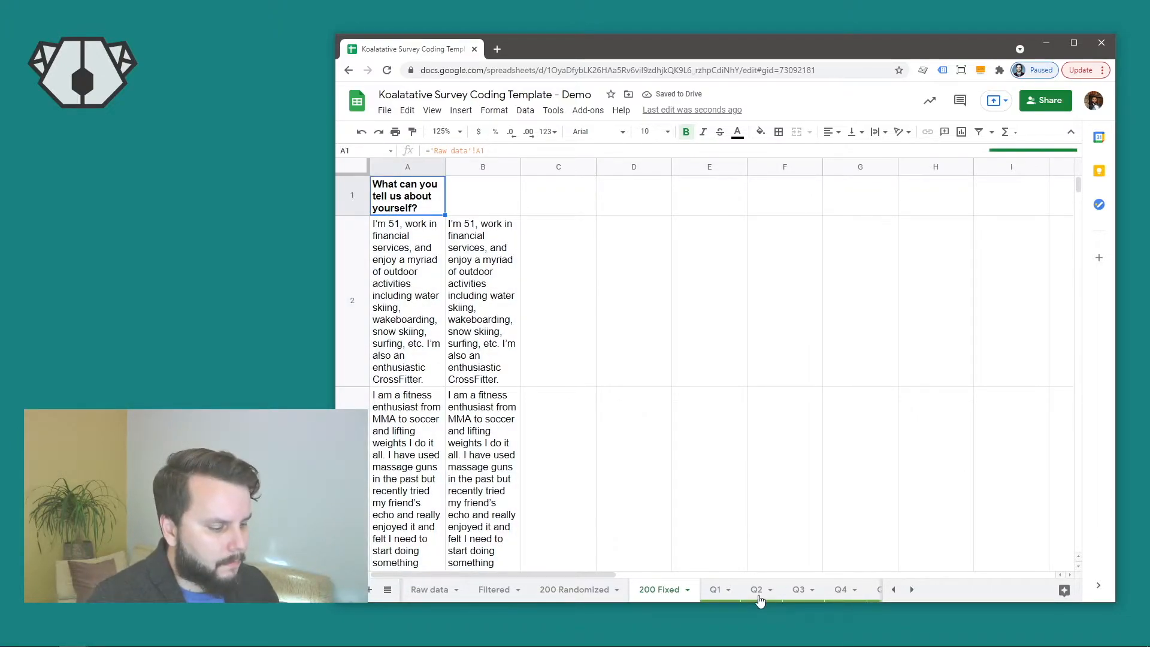
Scan the responses in the Q2 sheet and enter the keyword "financial" in cell C1
{"action": "left_click", "coordinate": [759, 590]}
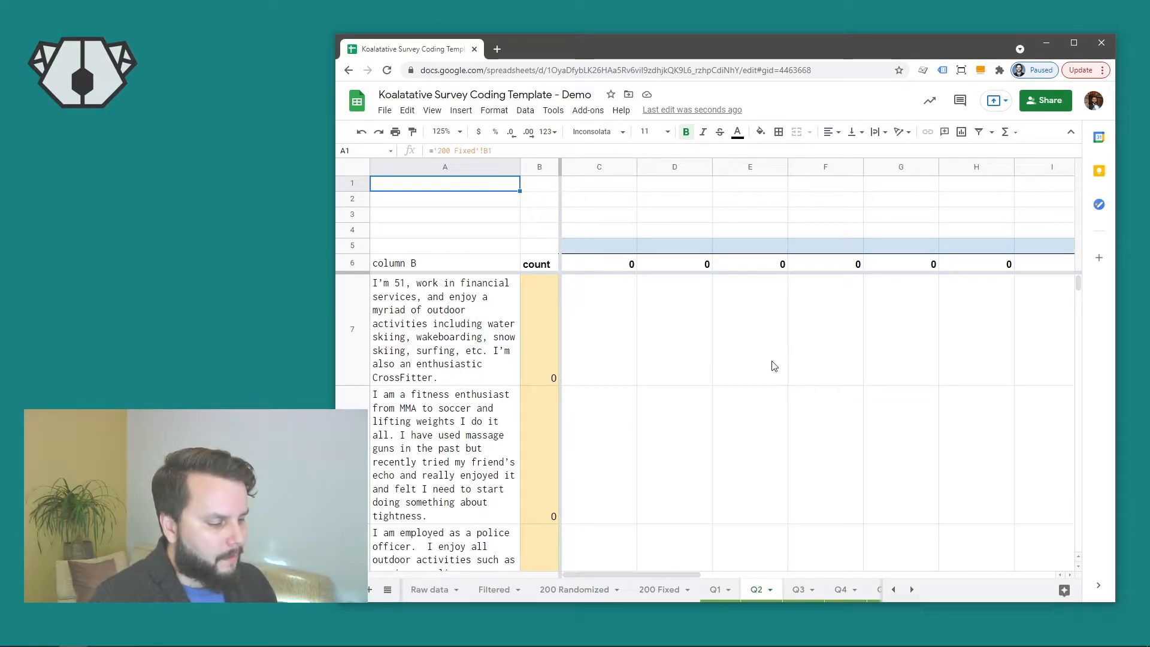
{"action": "key", "text": "ctrl+z"}
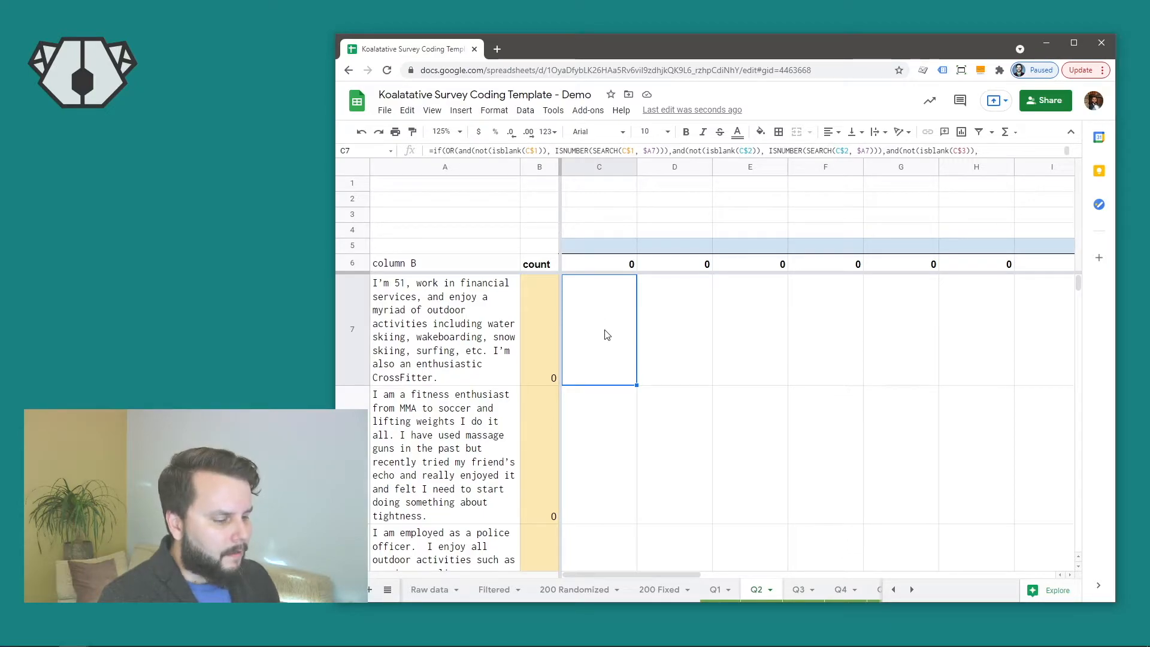
{"action": "scroll", "coordinate": [612, 371], "scroll_direction": "down", "scroll_amount": 2}
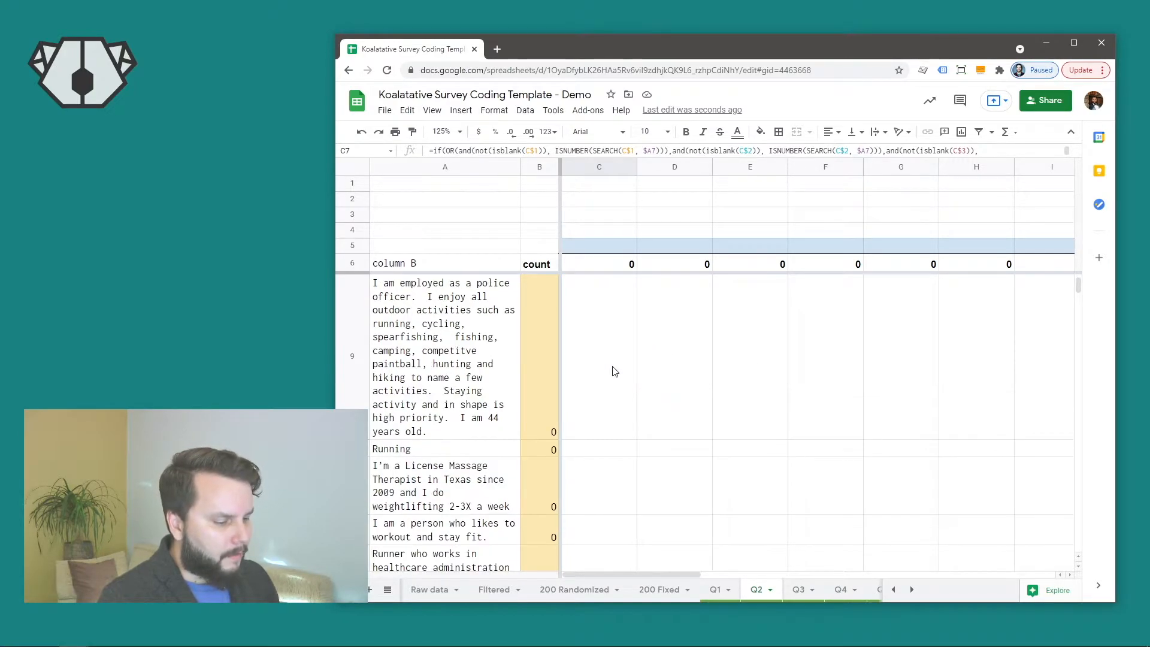
{"action": "scroll", "coordinate": [436, 369], "scroll_direction": "down", "scroll_amount": 6}
{"action": "scroll", "coordinate": [436, 369], "scroll_direction": "down", "scroll_amount": 4}
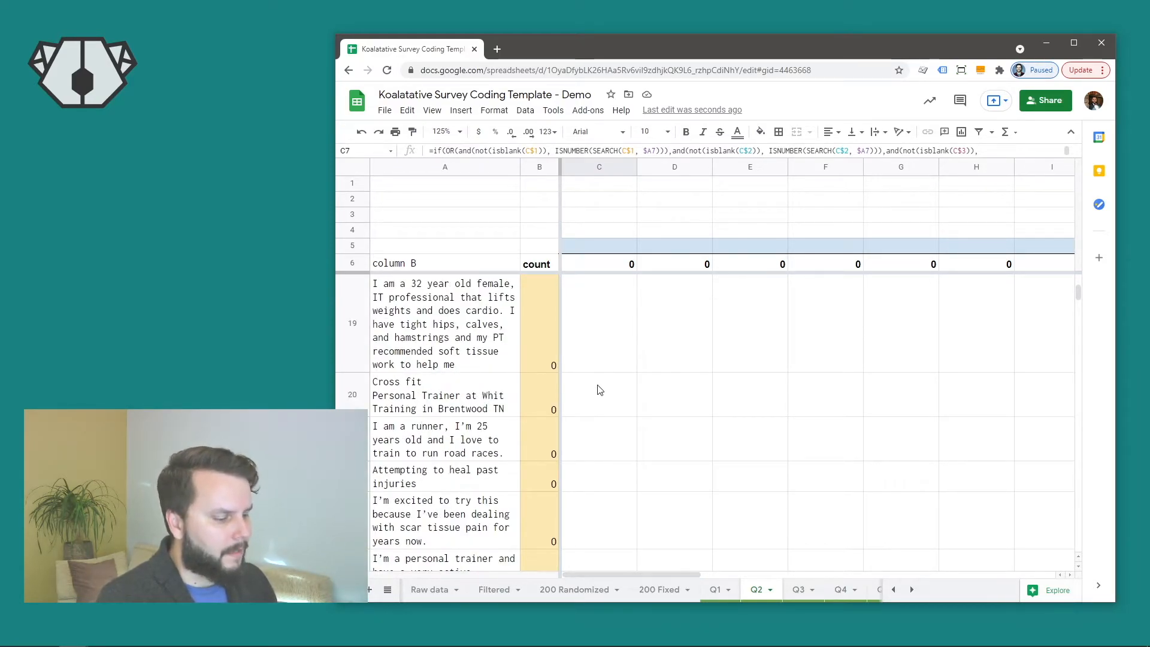
{"action": "scroll", "coordinate": [599, 390], "scroll_direction": "up", "scroll_amount": 12}
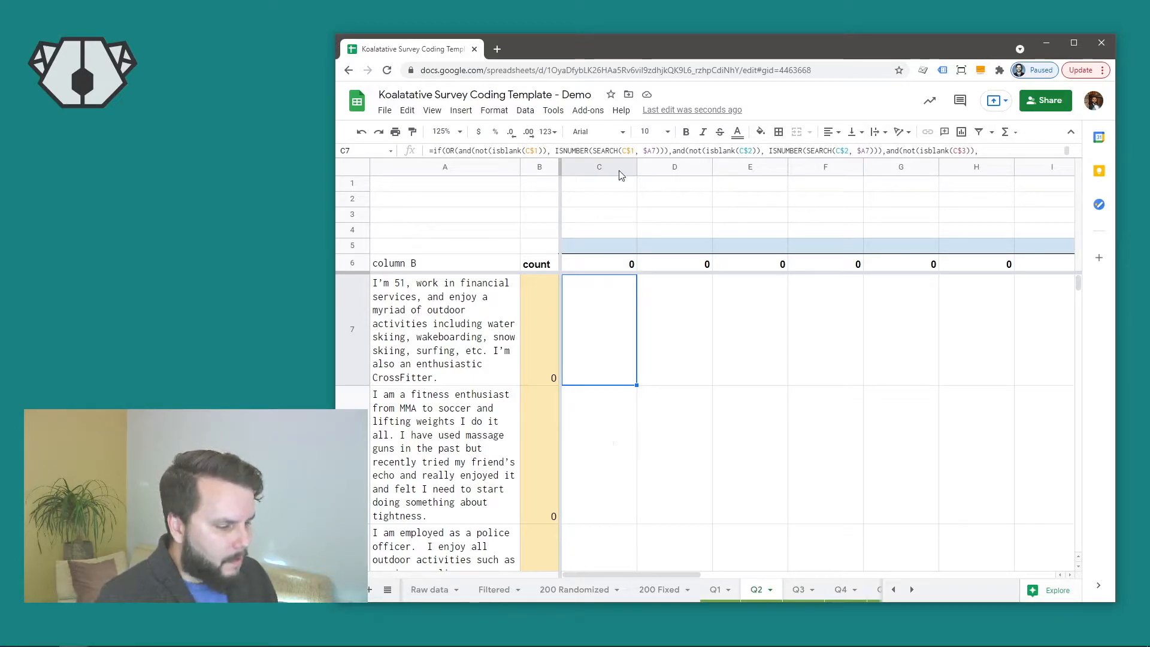
{"action": "key", "text": "ctrl+Up"}
{"action": "key", "text": "ctrl+Up"}
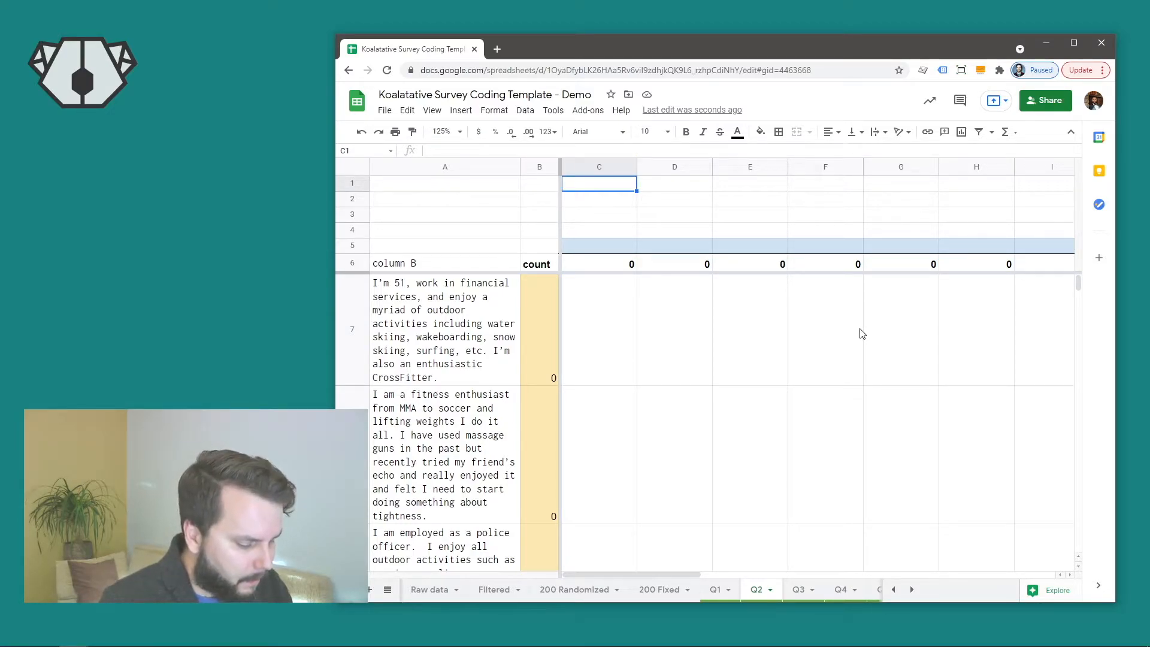
{"action": "type", "text": "financial"}
{"action": "key", "text": "Return"}
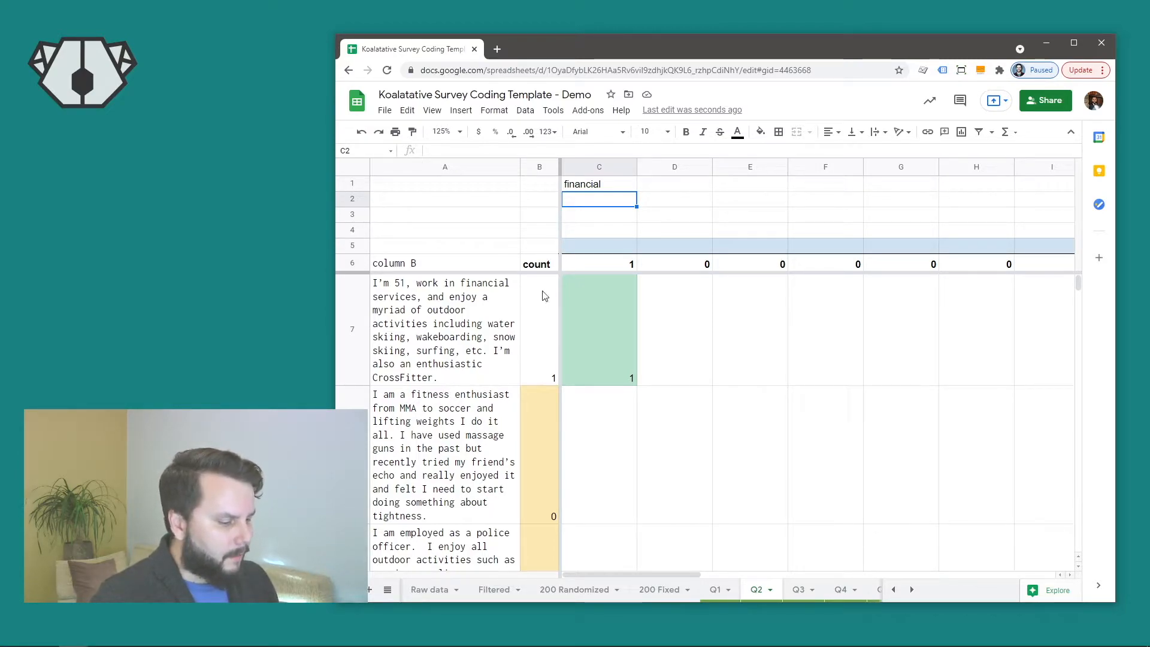
Add "outdoor" as the second theme's keyword in cell D1 of the Q2 sheet
{"action": "left_click", "coordinate": [682, 188]}
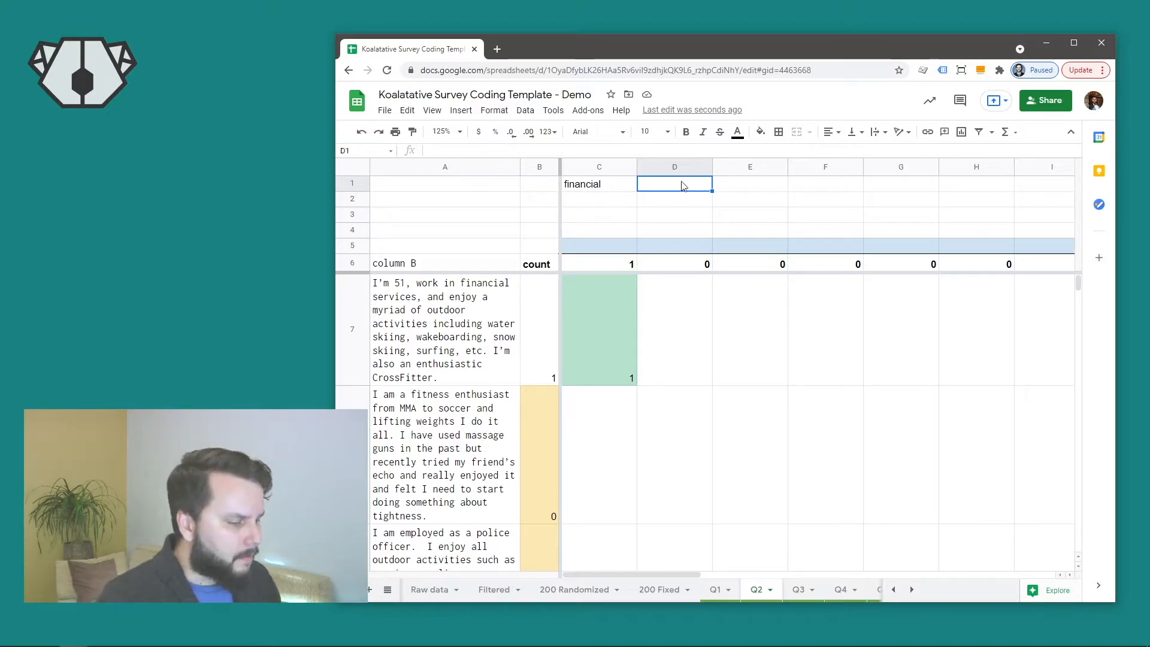
{"action": "type", "text": "outfoo"}
{"action": "type", "text": "doo"}
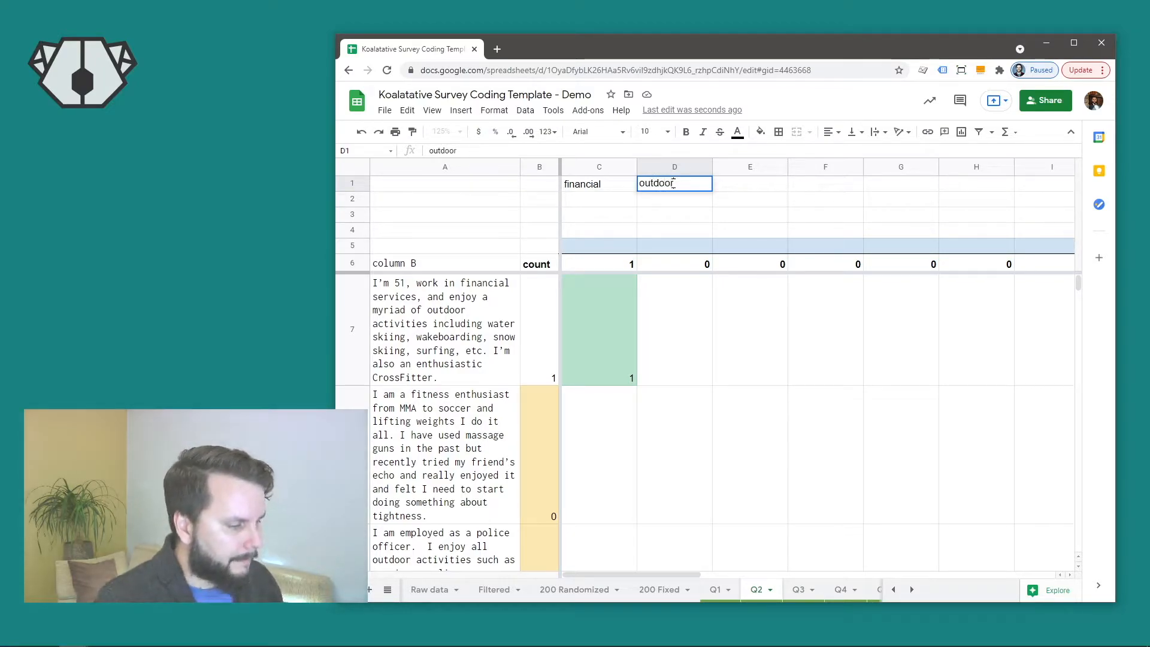
{"action": "key", "text": "Return"}
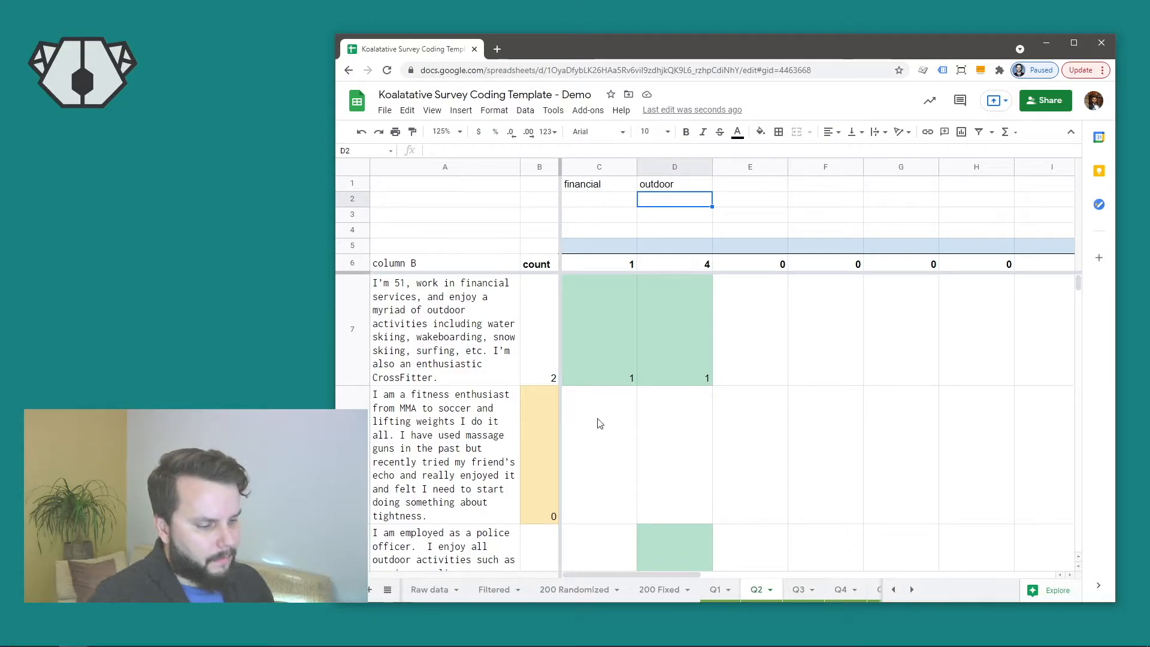
Add "fitness" as the third theme's keyword in cell E1 and check the matching responses
{"action": "key", "text": "Up"}
{"action": "key", "text": "Right"}
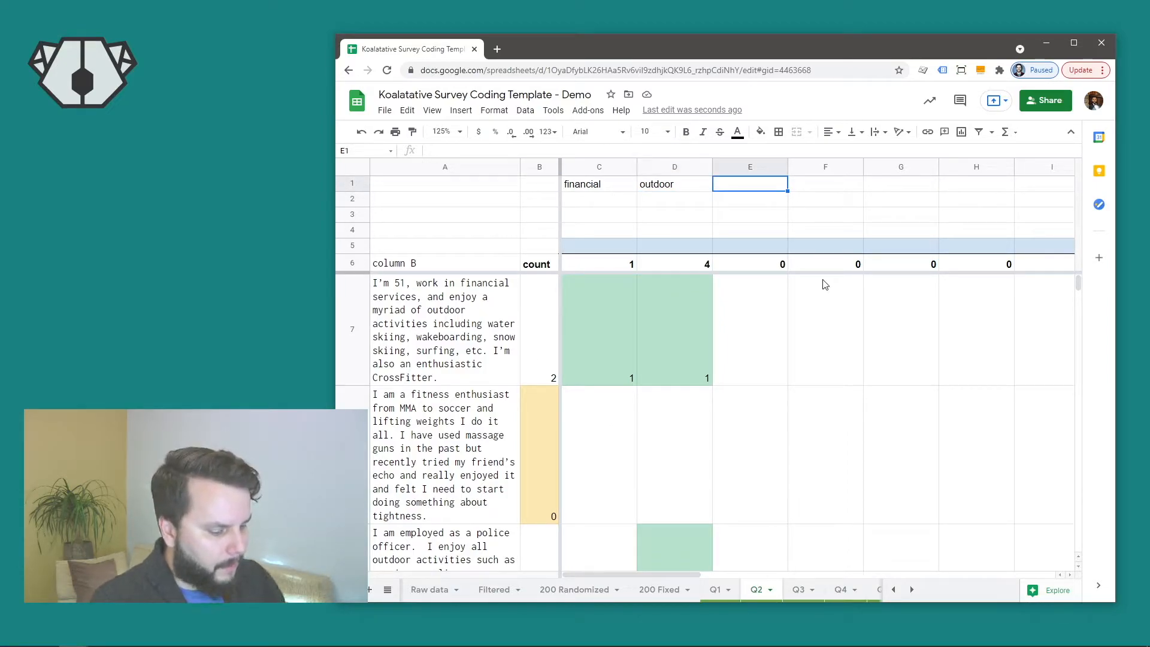
{"action": "type", "text": "fitness"}
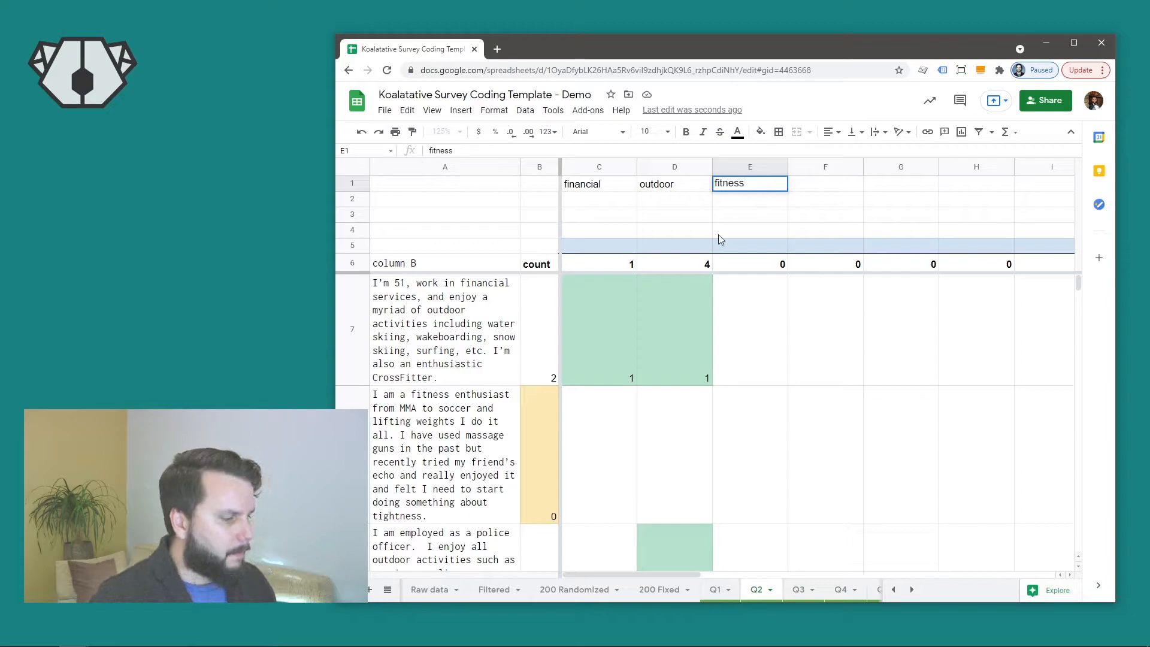
{"action": "key", "text": "Return"}
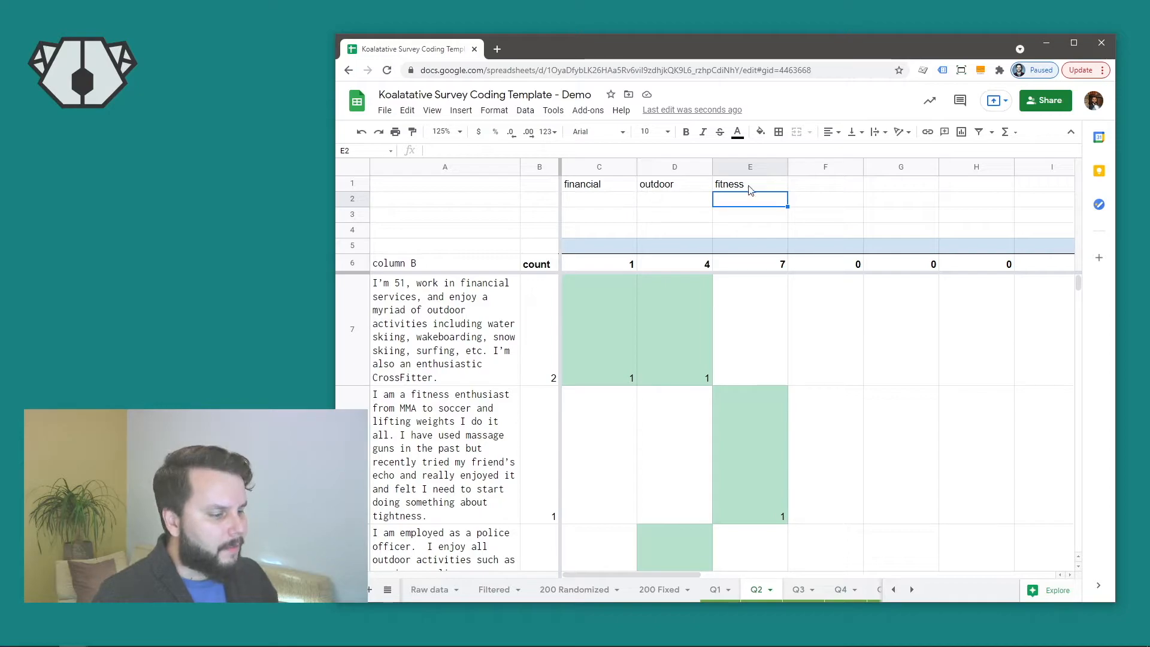
{"action": "scroll", "coordinate": [768, 327], "scroll_direction": "down", "scroll_amount": 2}
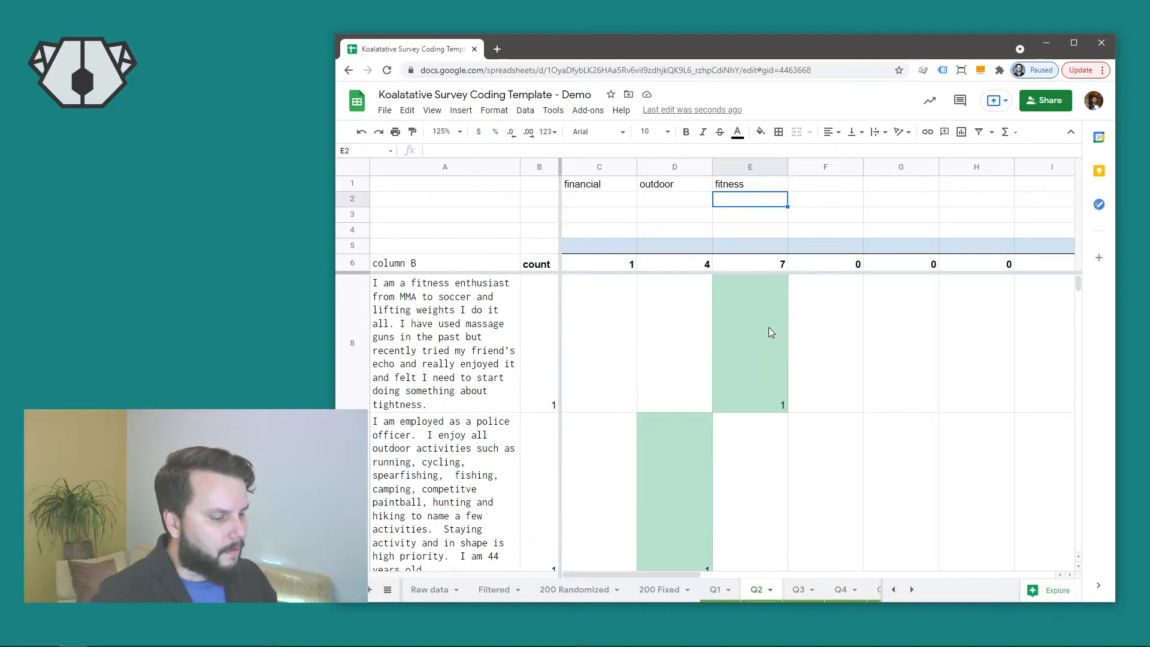
Examine the responses down the Q2 sheet to see which ones the "fitness" keyword matches and which remain uncoded
{"action": "scroll", "coordinate": [758, 333], "scroll_direction": "down", "scroll_amount": 10}
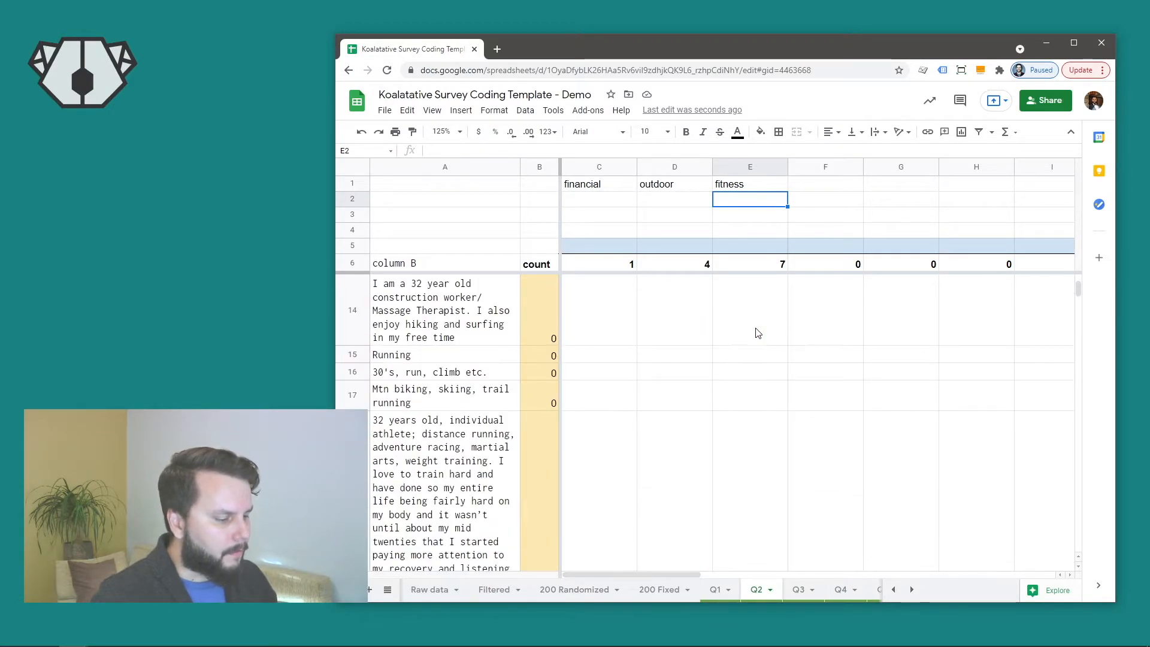
{"action": "scroll", "coordinate": [758, 333], "scroll_direction": "down", "scroll_amount": 5}
{"action": "scroll", "coordinate": [756, 332], "scroll_direction": "up", "scroll_amount": 1}
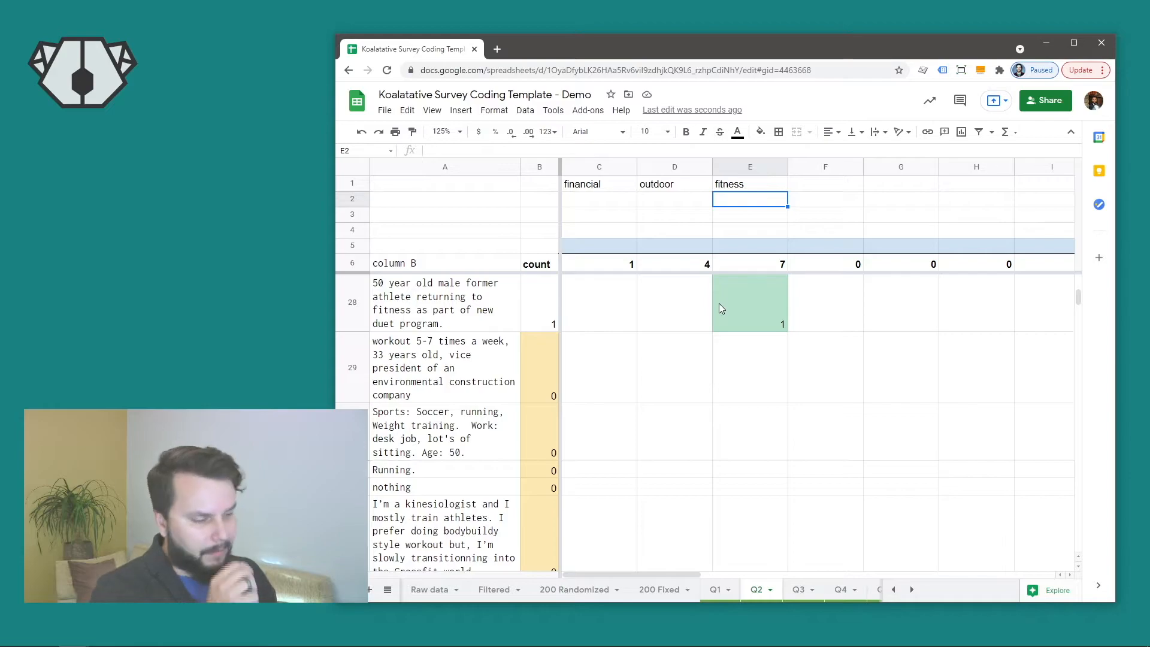
{"action": "scroll", "coordinate": [748, 400], "scroll_direction": "down", "scroll_amount": 10}
{"action": "scroll", "coordinate": [747, 400], "scroll_direction": "down", "scroll_amount": 10}
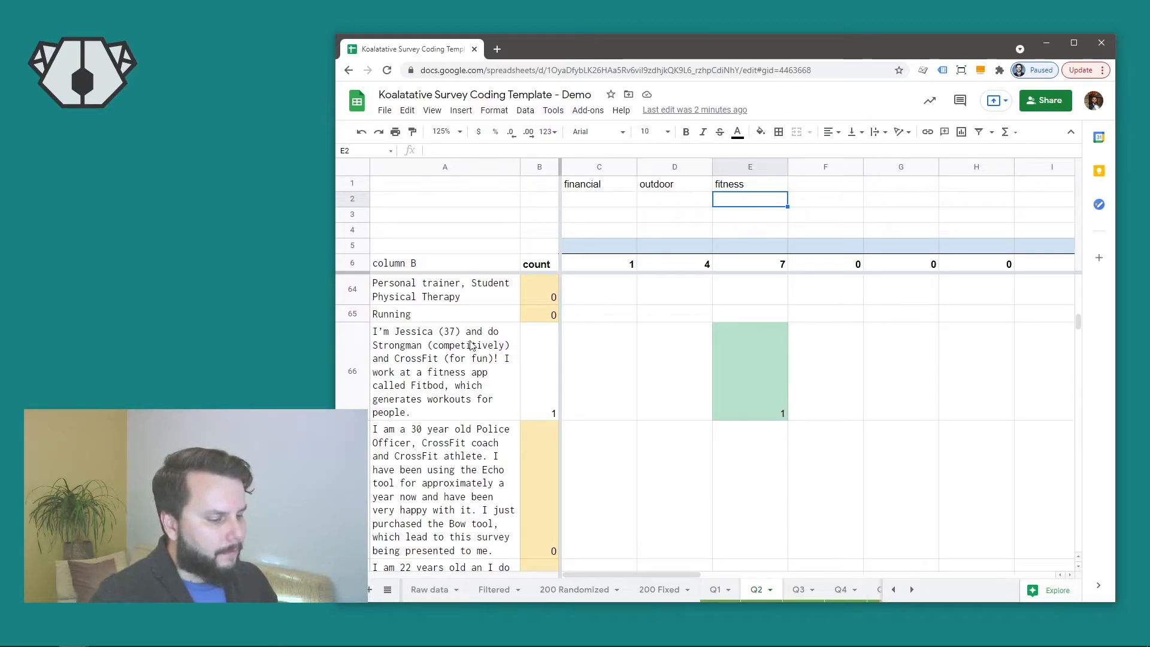
{"action": "scroll", "coordinate": [471, 346], "scroll_direction": "up", "scroll_amount": 5}
{"action": "scroll", "coordinate": [471, 345], "scroll_direction": "up", "scroll_amount": 10}
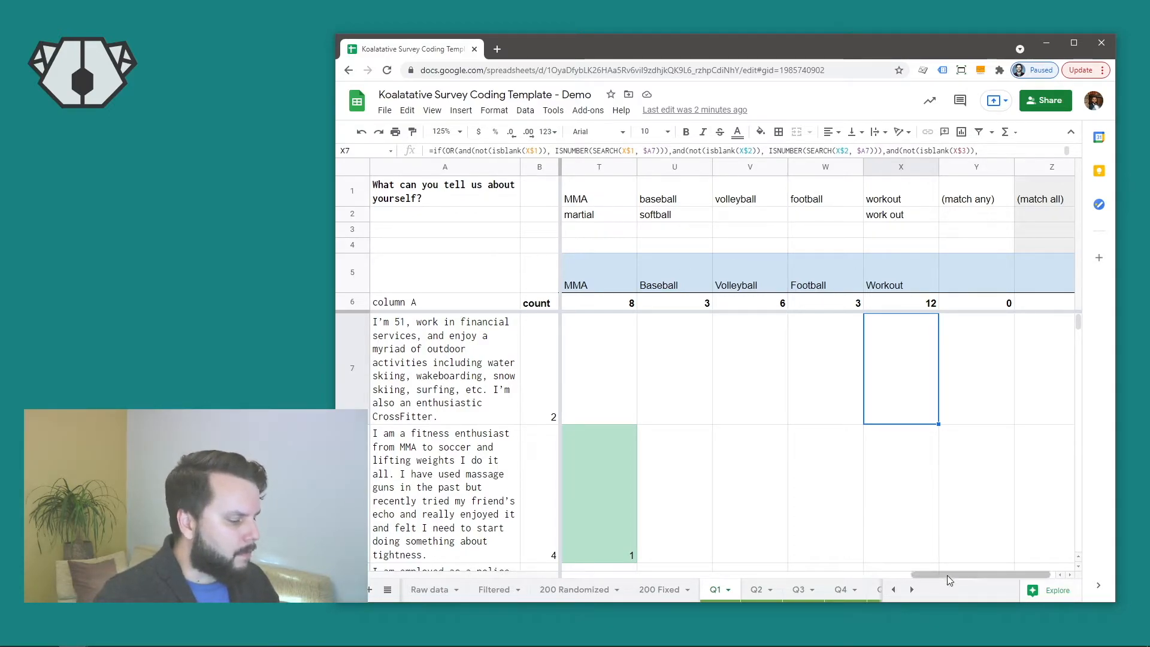
Review the example themes and their stacked keywords across the Q1 sheet, ending at the Running theme's keyword in C4
{"action": "left_click_drag", "start_coordinate": [947, 575], "coordinate": [900, 572]}
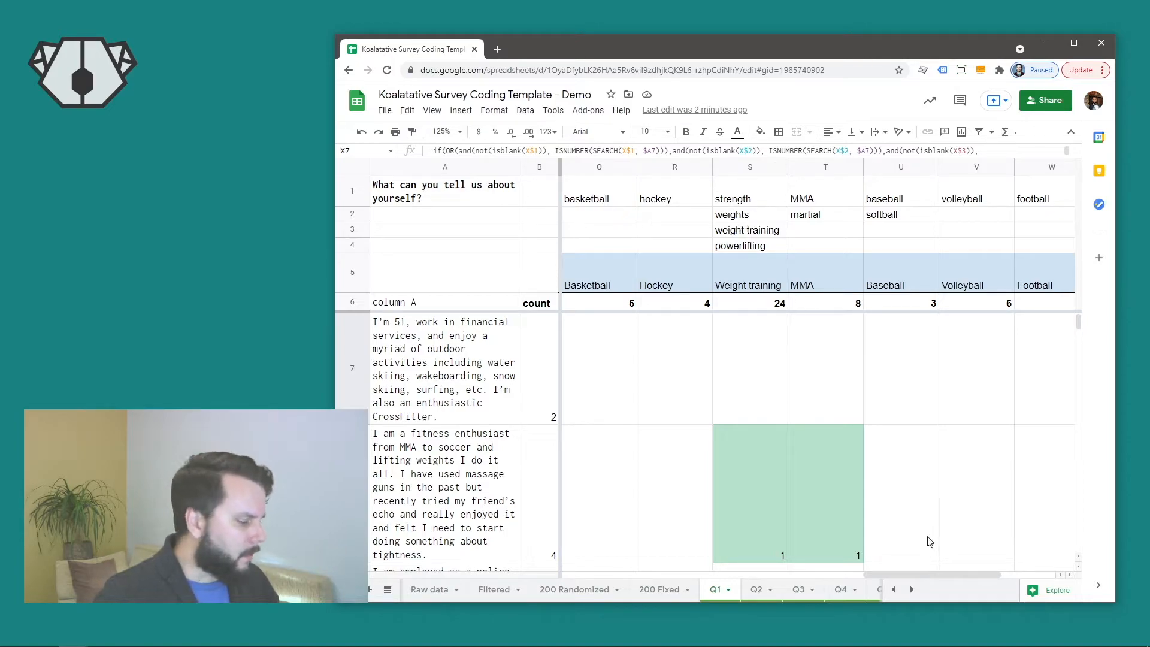
{"action": "left_click_drag", "start_coordinate": [932, 574], "coordinate": [676, 584]}
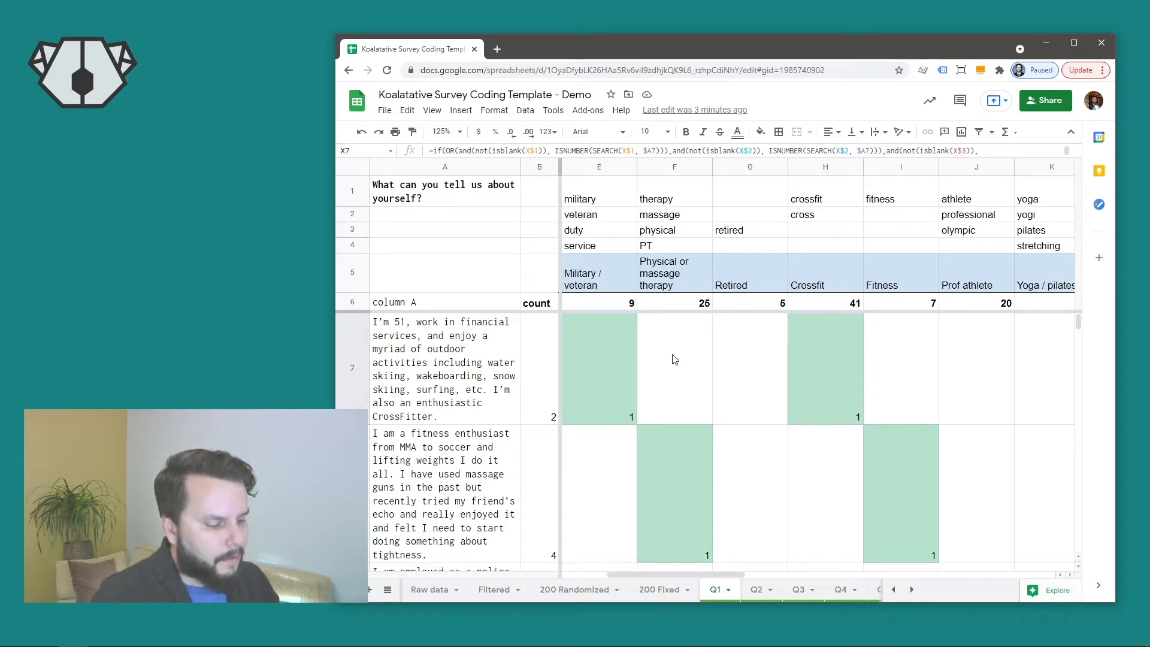
{"action": "left_click_drag", "start_coordinate": [689, 576], "coordinate": [585, 562]}
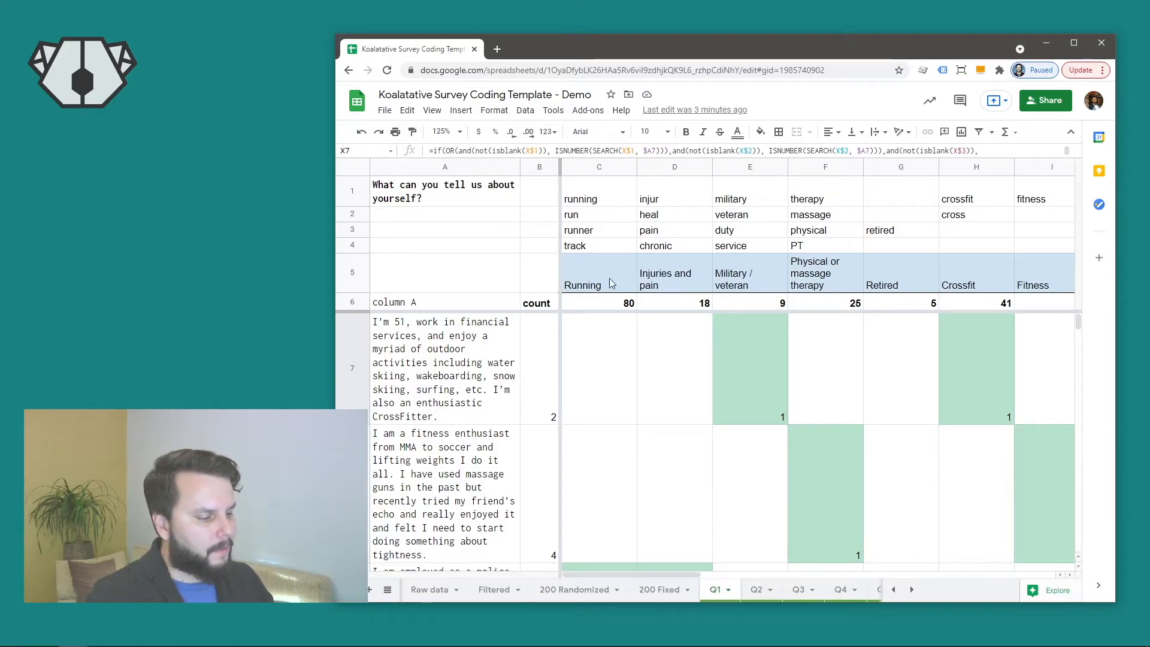
{"action": "left_click", "coordinate": [592, 250]}
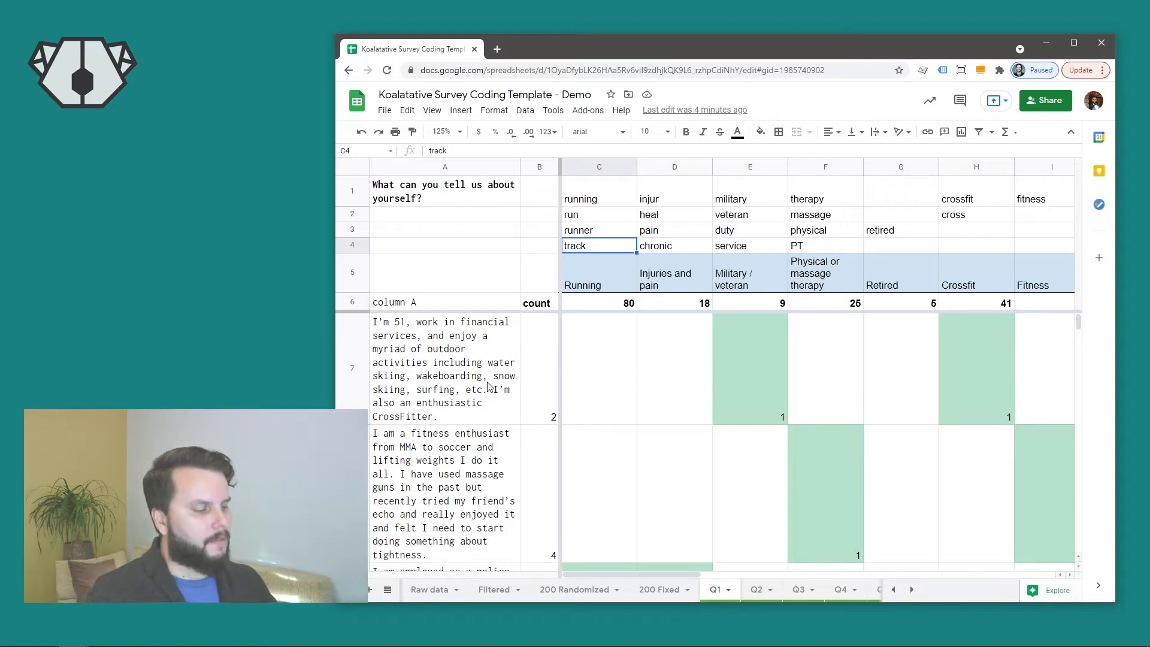
Switch to the Q2 sheet and add "outdoor" and "financial" as extra keywords under "fitness" in cells E2 and E3
{"action": "key", "text": "ctrl+shift+Page_Down"}
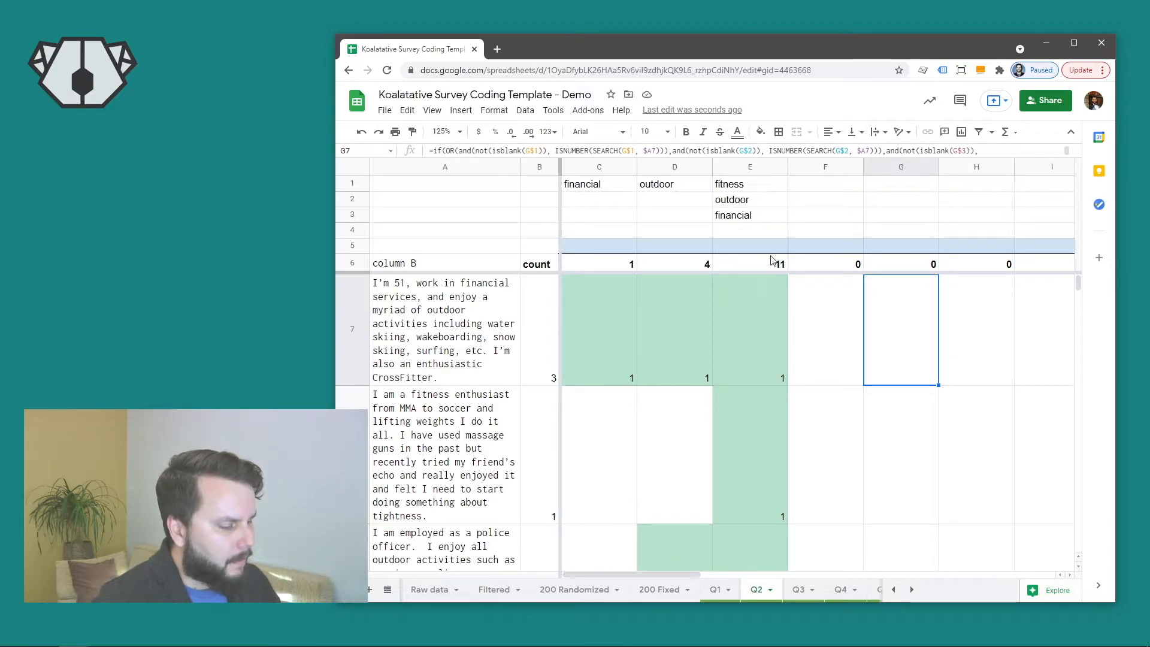
Return to the Q1 sheet and examine the Running theme's label in C5 and its first keyword in C1
{"action": "left_click", "coordinate": [724, 592]}
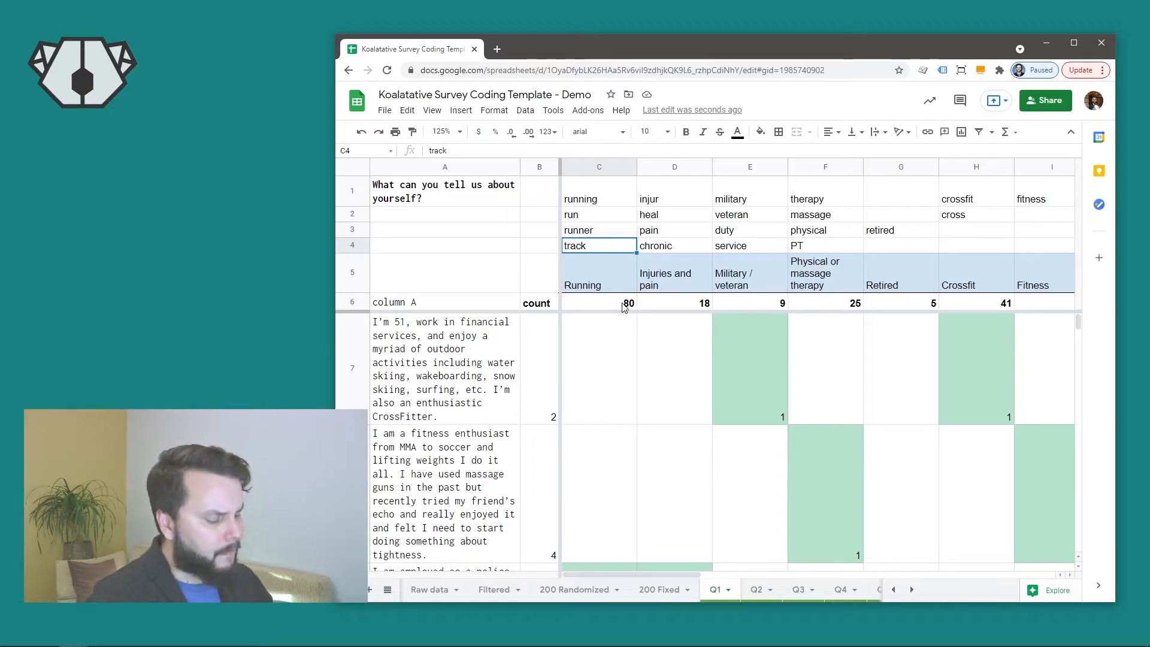
{"action": "left_click", "coordinate": [593, 270]}
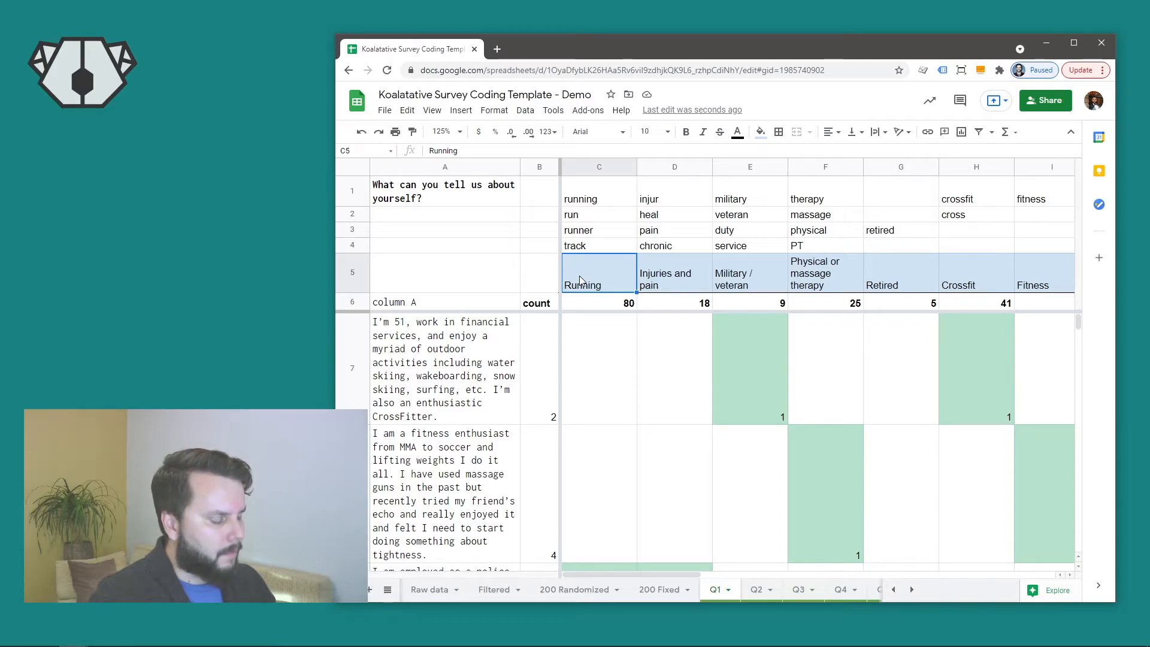
{"action": "left_click", "coordinate": [590, 199]}
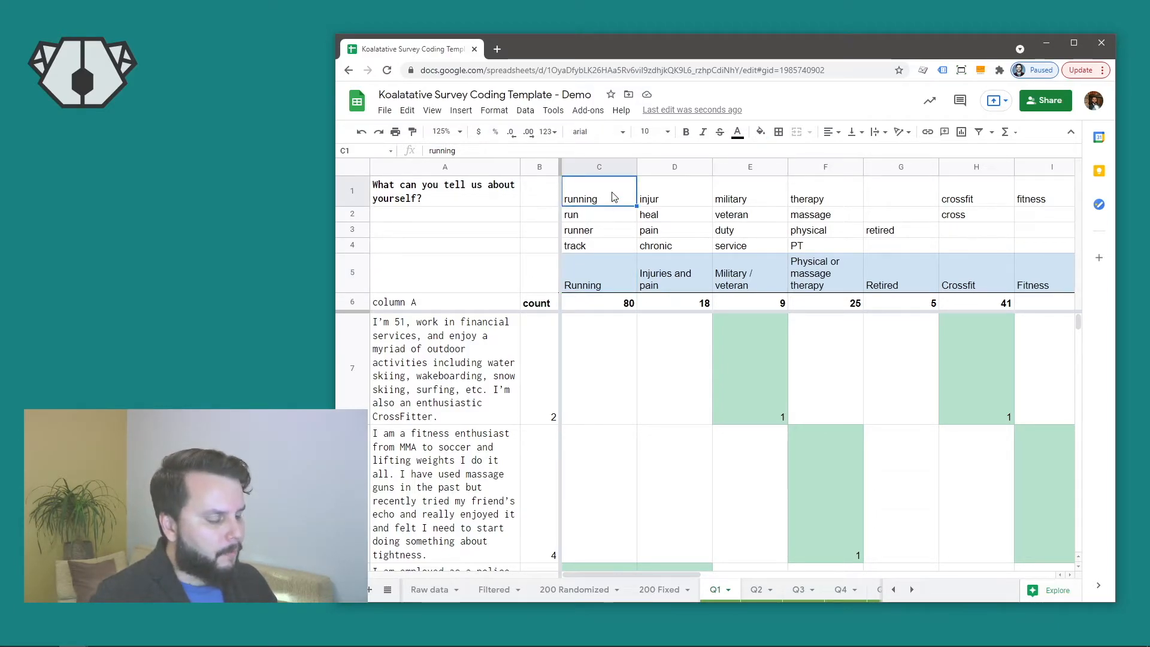
{"action": "left_click", "coordinate": [595, 278]}
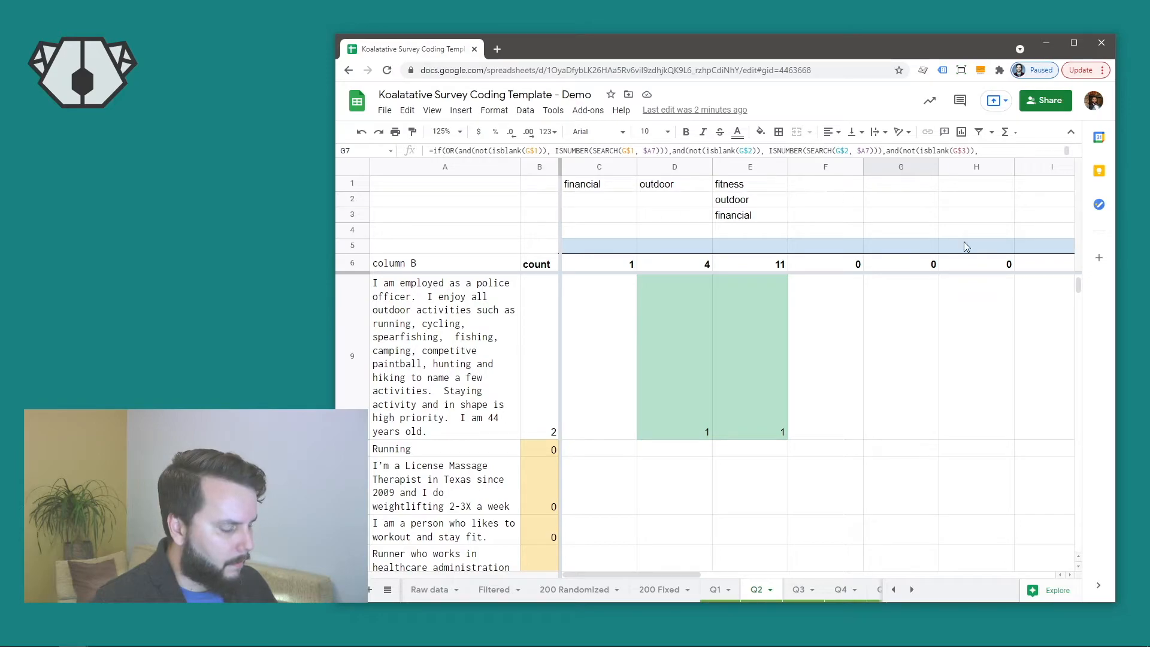
Enter "camping" as the fourth theme's keyword in cell F1 of the Q2 sheet
{"action": "left_click", "coordinate": [831, 185]}
{"action": "type", "text": "camping"}
{"action": "key", "text": "Return"}
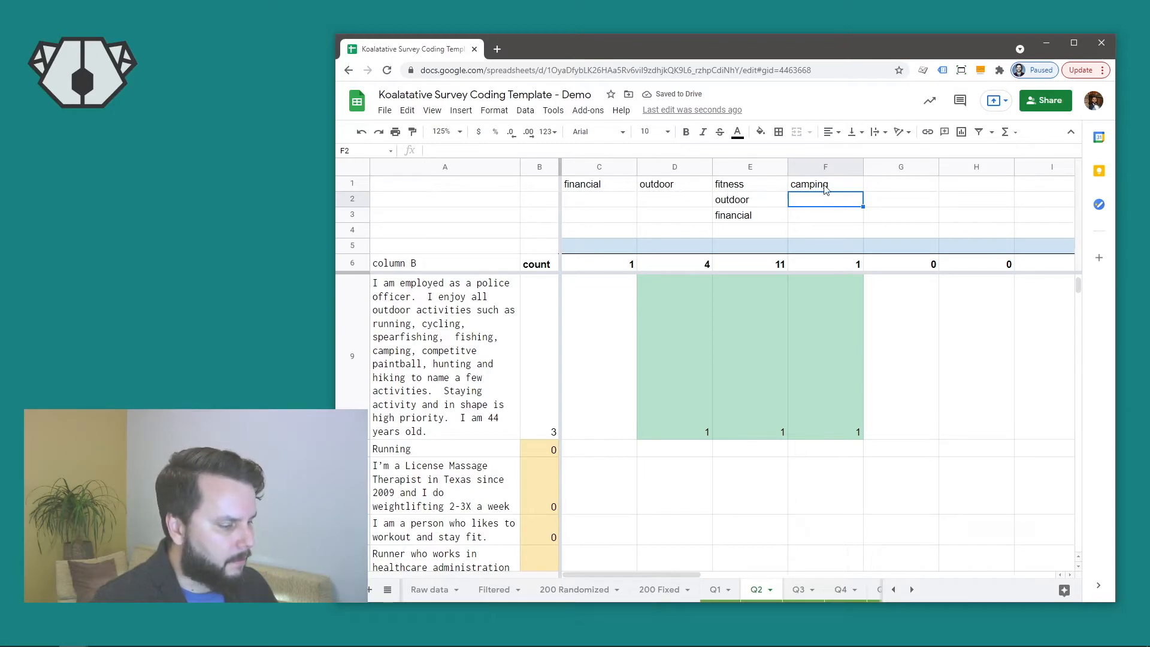
{"action": "key", "text": "Up"}
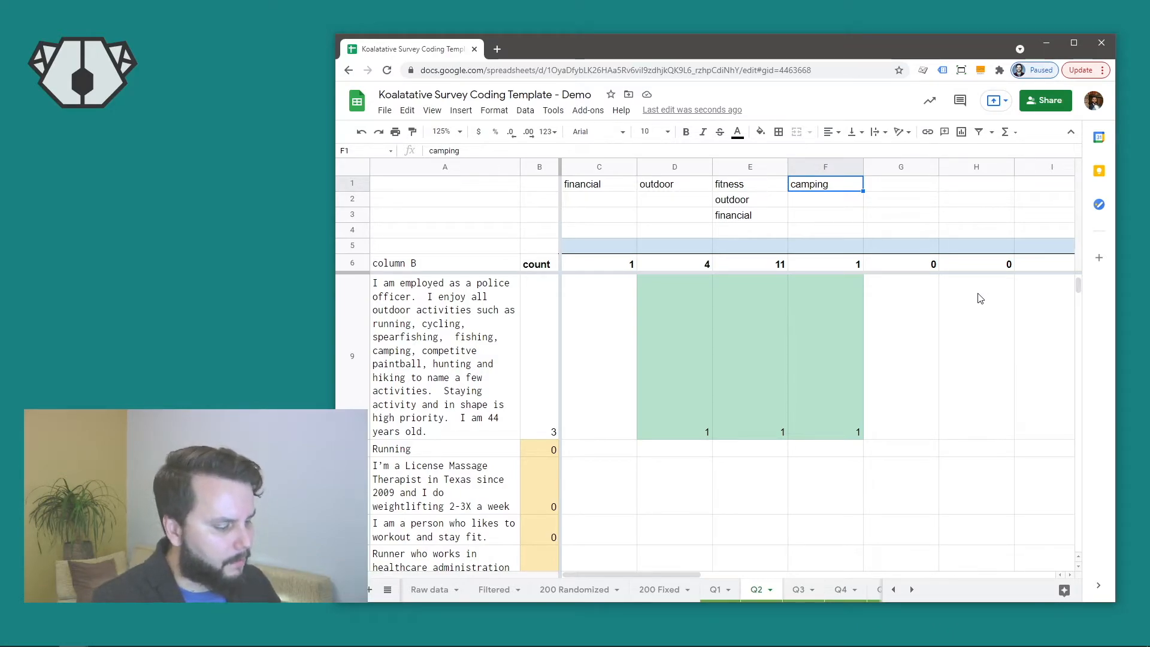
Insert one new column to the right of column I in the Q2 sheet for an additional theme
{"action": "mouse_move", "coordinate": [769, 578]}
{"action": "left_mouse_down"}
{"action": "mouse_move", "coordinate": [1038, 572]}
{"action": "mouse_move", "coordinate": [980, 584]}
{"action": "mouse_move", "coordinate": [759, 577]}
{"action": "left_mouse_up"}
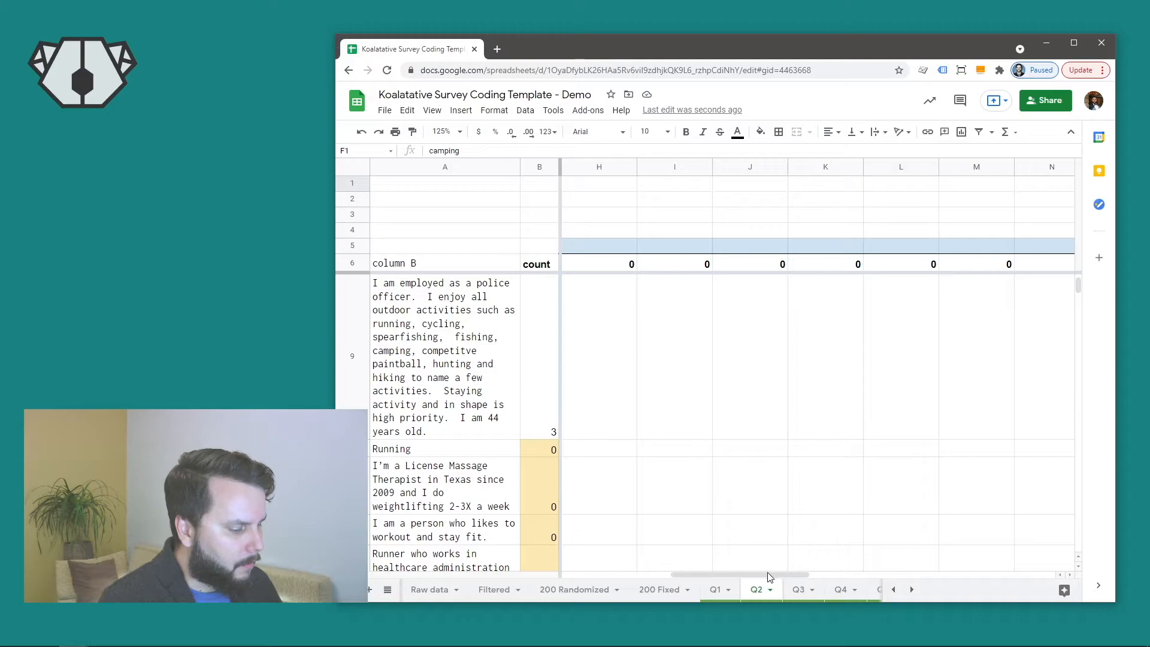
{"action": "left_click", "coordinate": [663, 167]}
{"action": "right_click", "coordinate": [663, 170]}
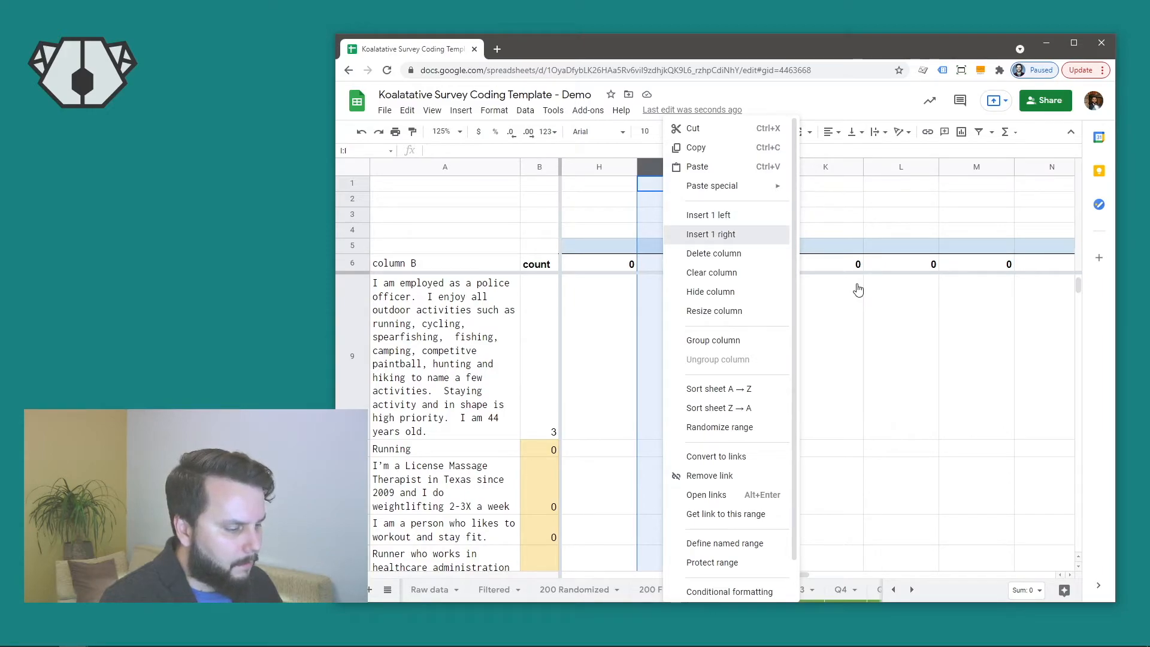
{"action": "key", "text": "Return"}
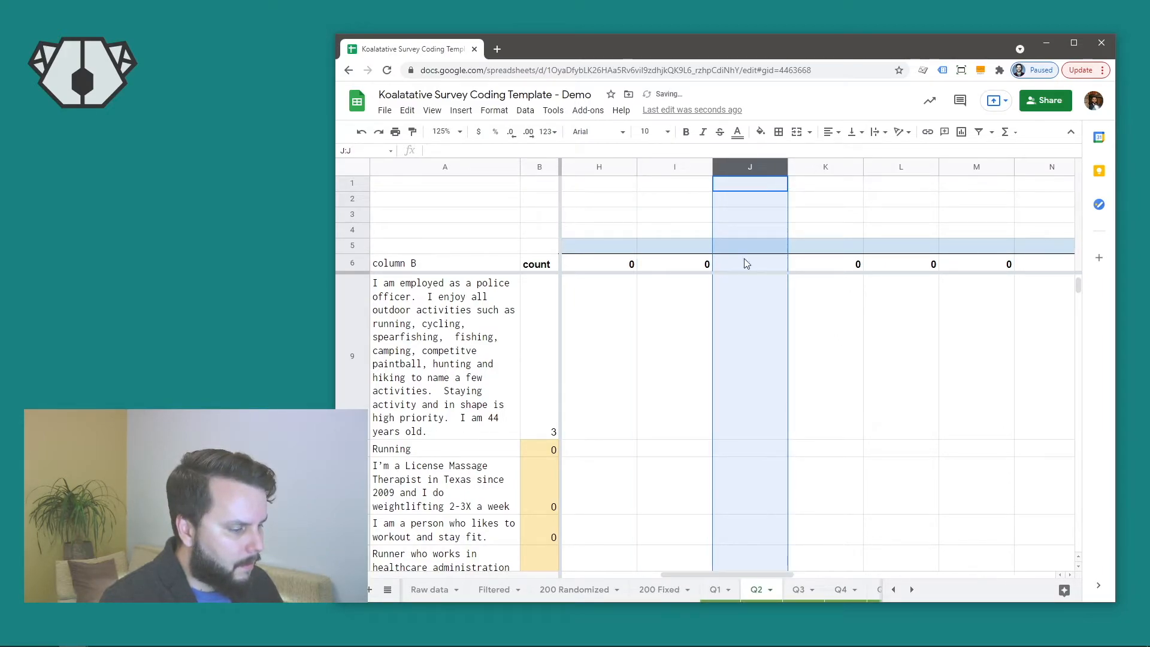
Copy column I into the new empty column J and check that cells J9 and J11 contain the matching formula
{"action": "left_click", "coordinate": [678, 170]}
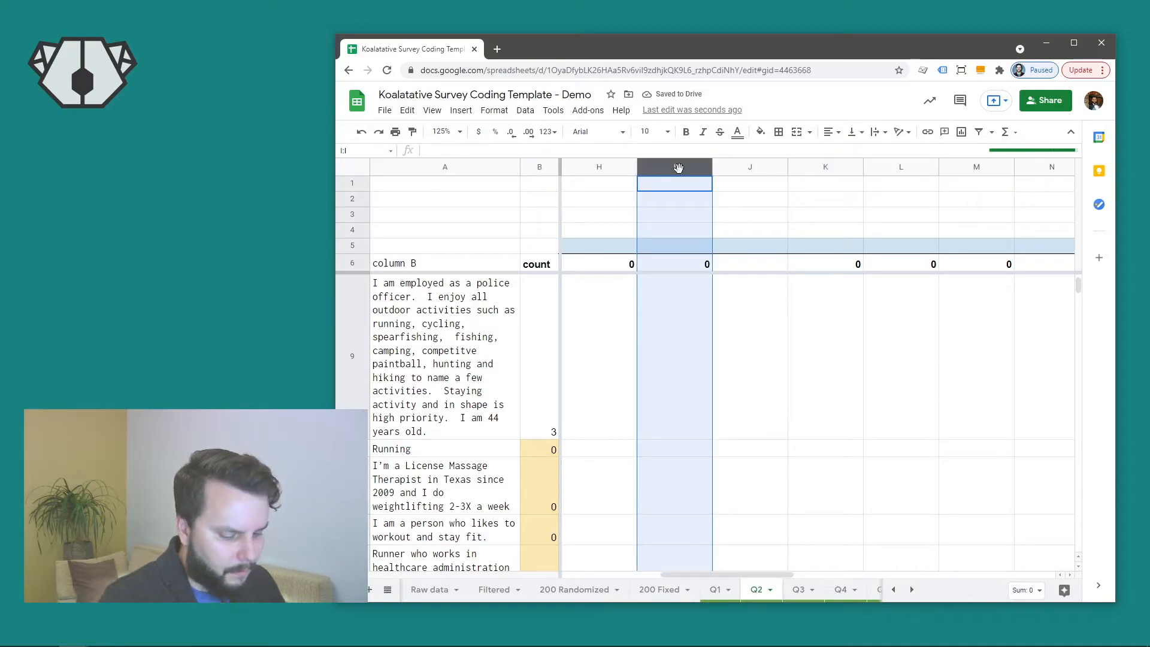
{"action": "key", "text": "ctrl+c"}
{"action": "left_click", "coordinate": [750, 167]}
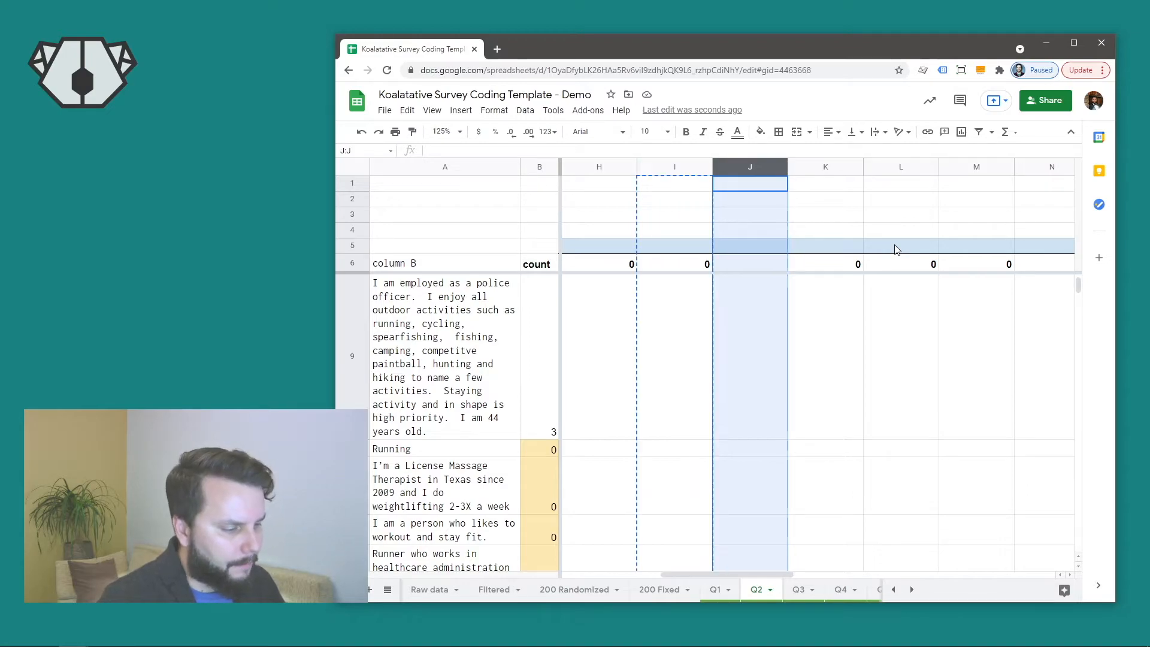
{"action": "key", "text": "ctrl+v"}
{"action": "left_click", "coordinate": [757, 333]}
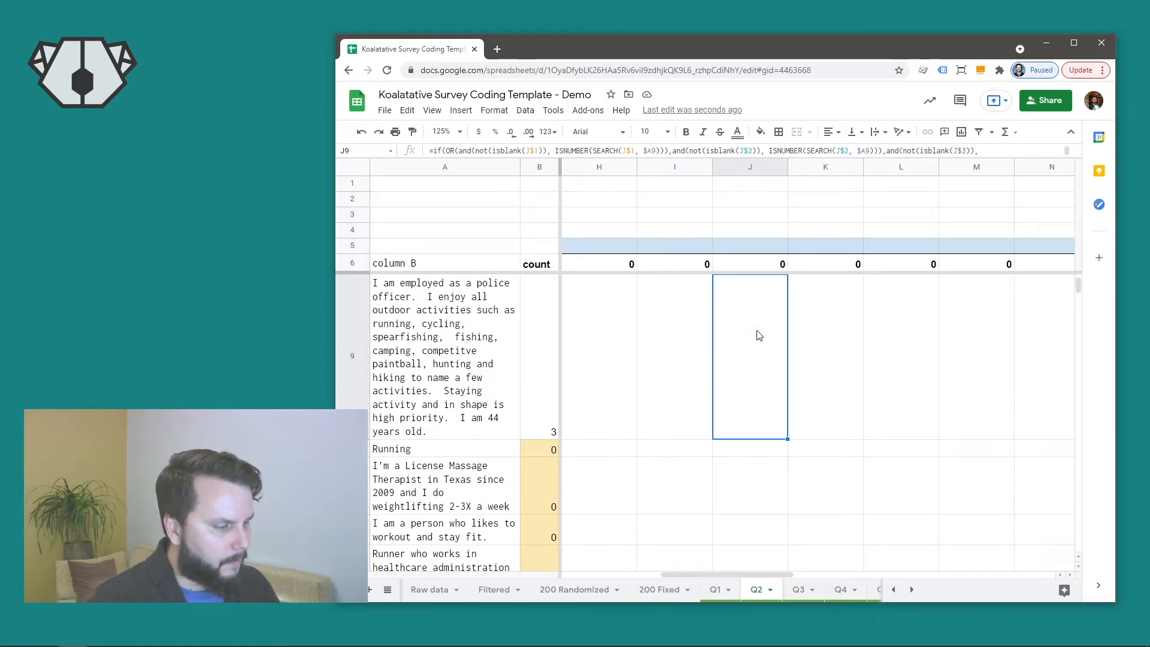
{"action": "left_click", "coordinate": [754, 486]}
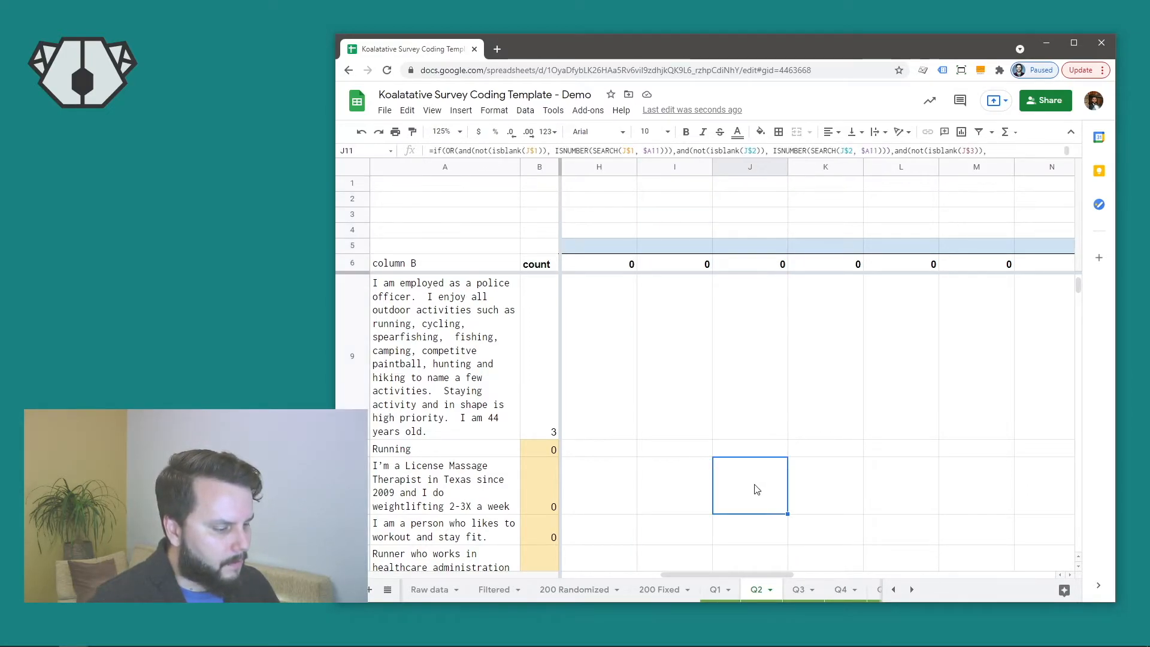
{"action": "left_click", "coordinate": [759, 350]}
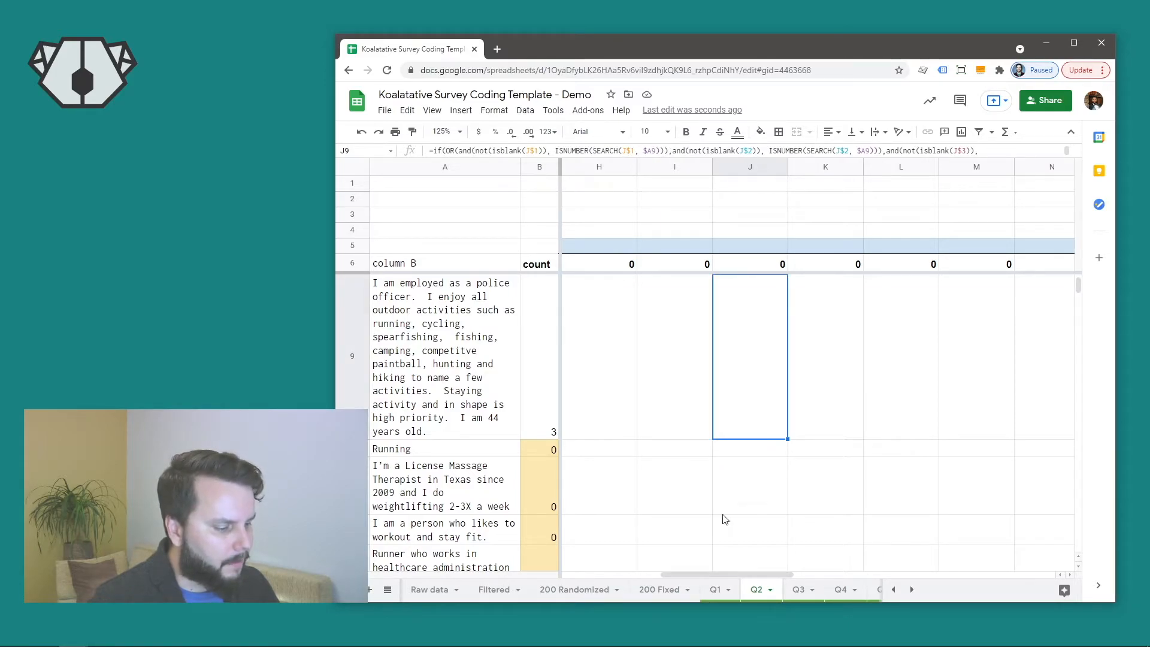
Replace the keyword in cell F1 with "running" and check which responses it matches
{"action": "scroll", "coordinate": [734, 576], "scroll_direction": "left", "scroll_amount": 5}
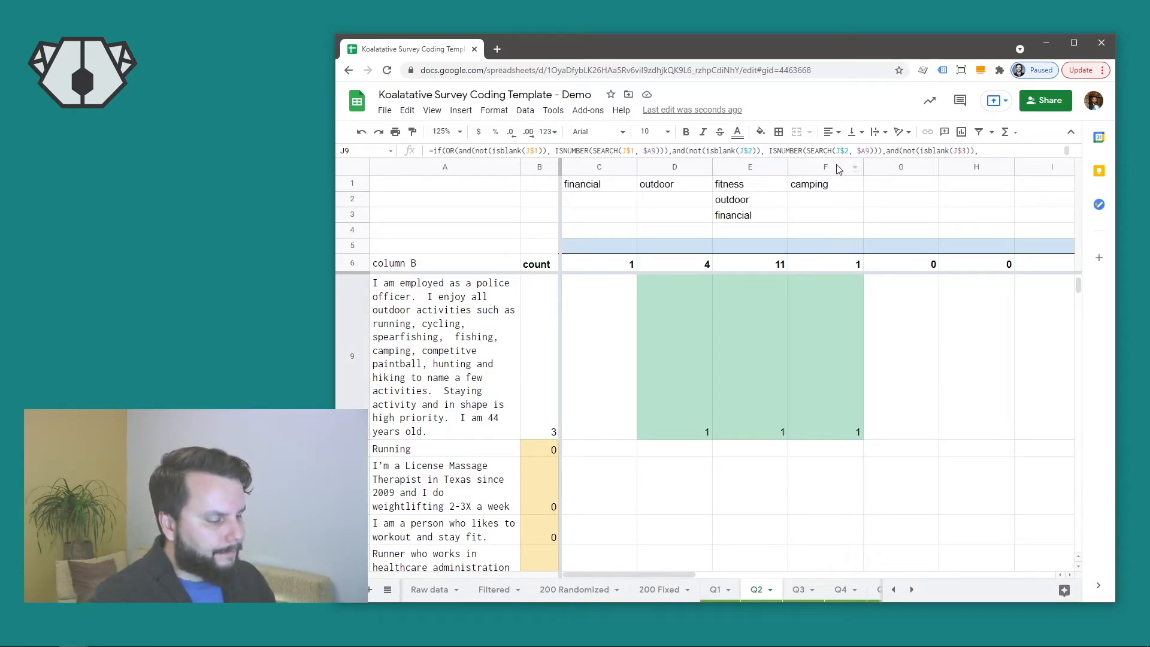
{"action": "left_click", "coordinate": [816, 188]}
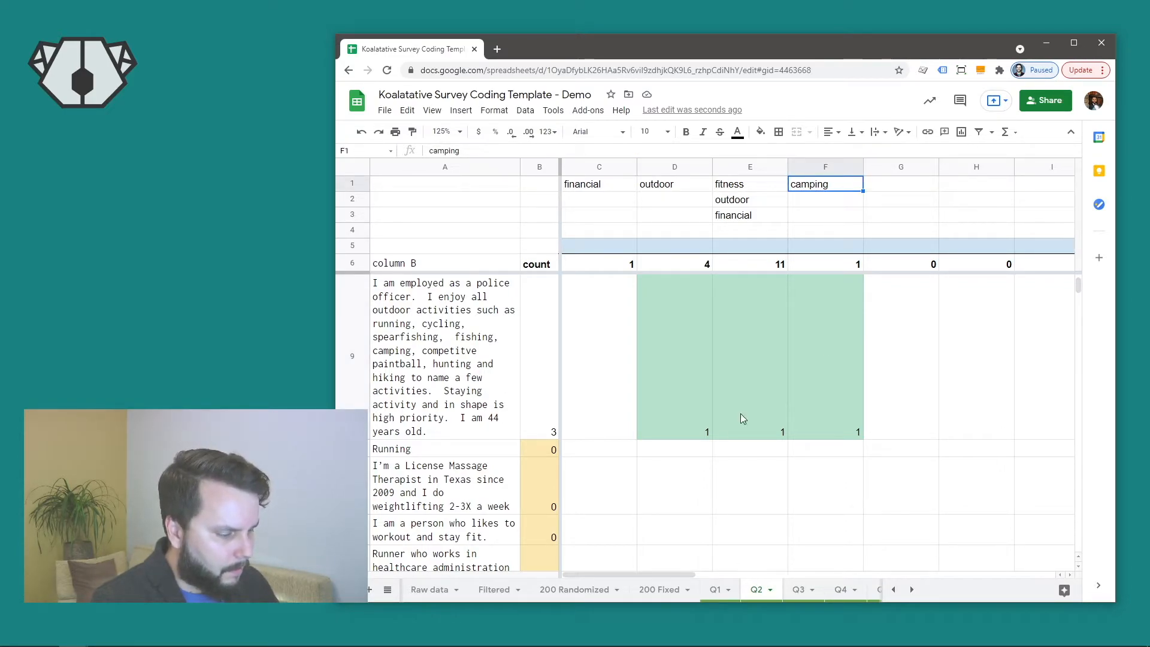
{"action": "type", "text": "running"}
{"action": "key", "text": "Return"}
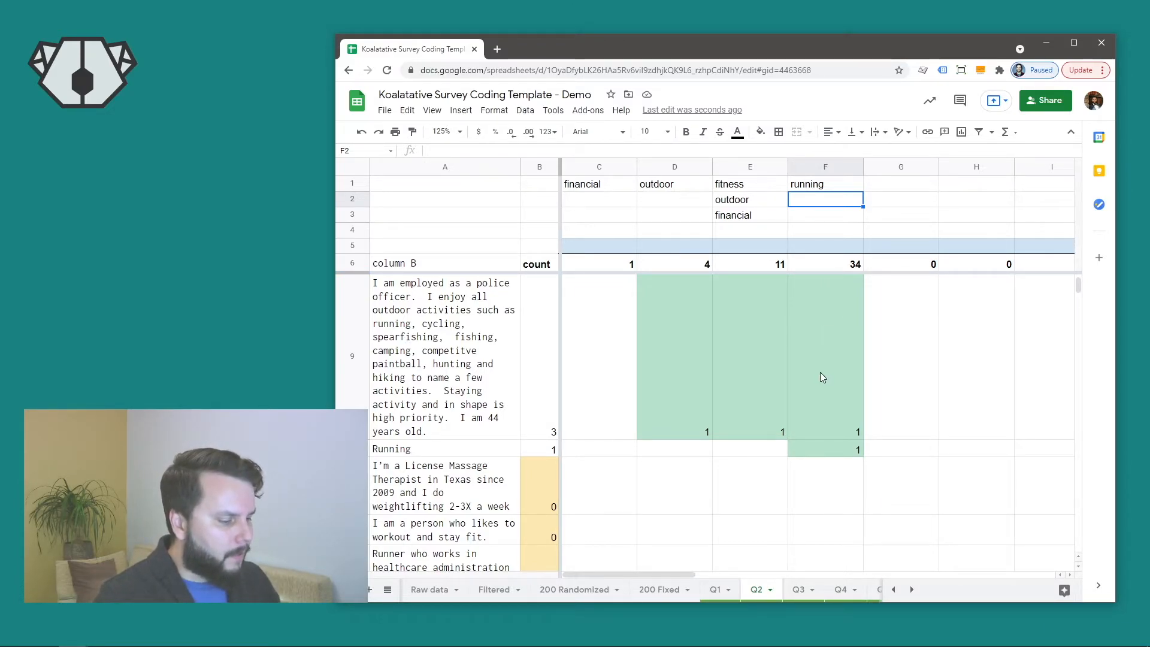
{"action": "scroll", "coordinate": [821, 375], "scroll_direction": "down", "scroll_amount": 3}
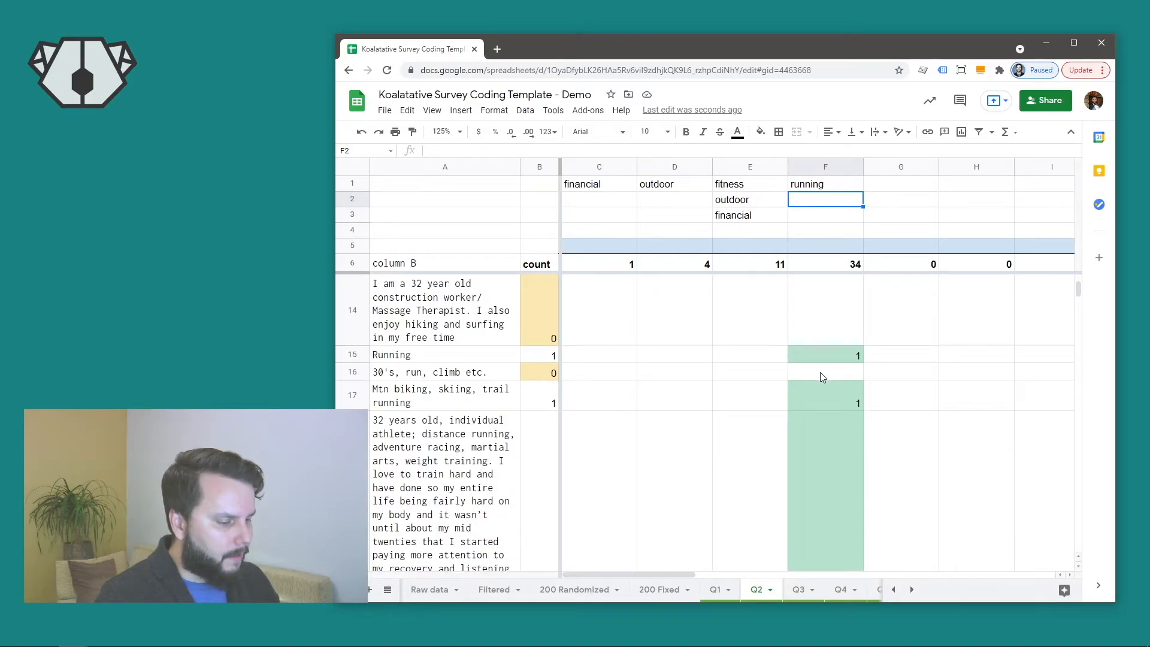
{"action": "scroll", "coordinate": [820, 372], "scroll_direction": "down", "scroll_amount": 1}
{"action": "scroll", "coordinate": [821, 372], "scroll_direction": "down", "scroll_amount": 3}
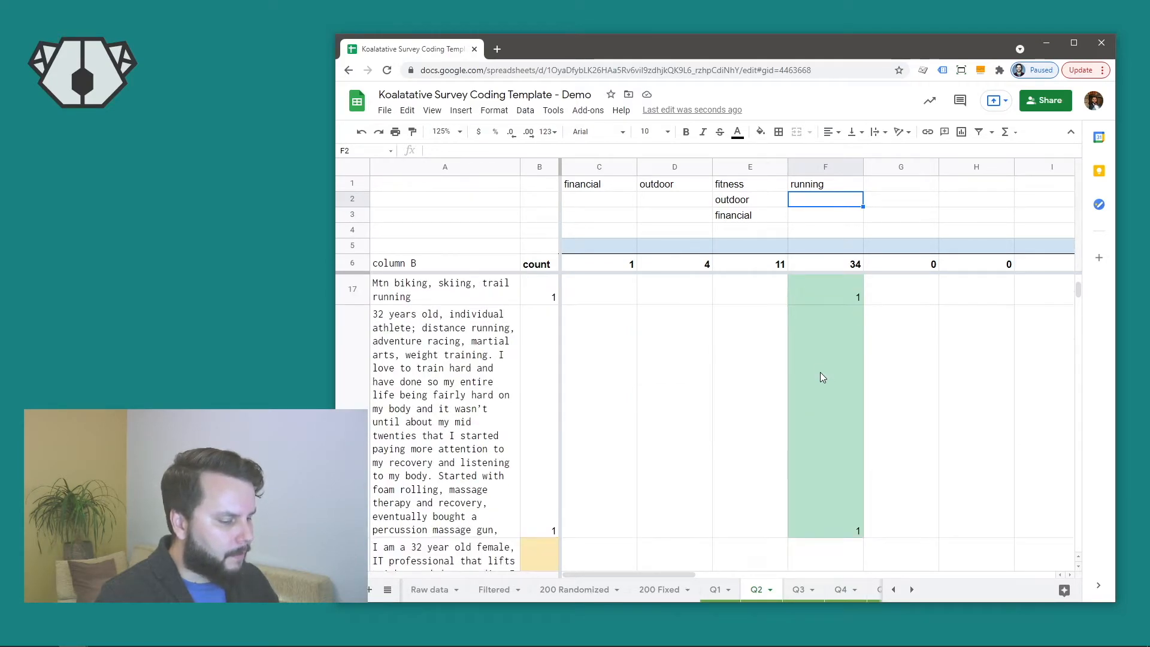
{"action": "scroll", "coordinate": [823, 384], "scroll_direction": "down", "scroll_amount": 7}
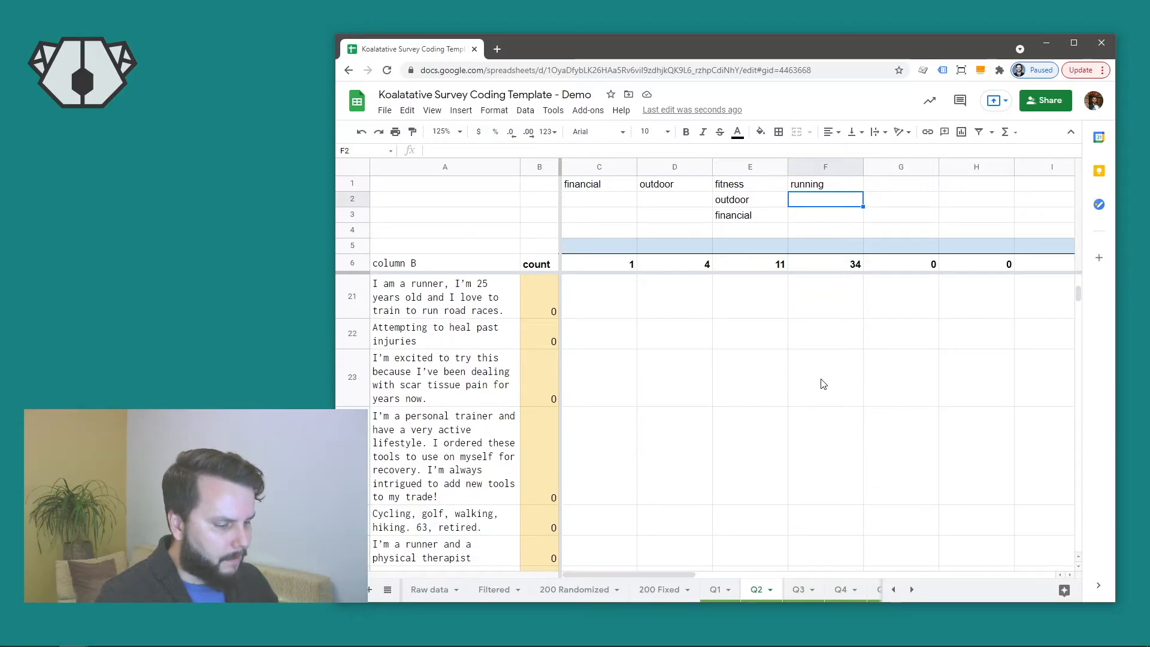
Remove the running code from the row 30 response by clearing cell F30
{"action": "scroll", "coordinate": [823, 384], "scroll_direction": "up", "scroll_amount": 1}
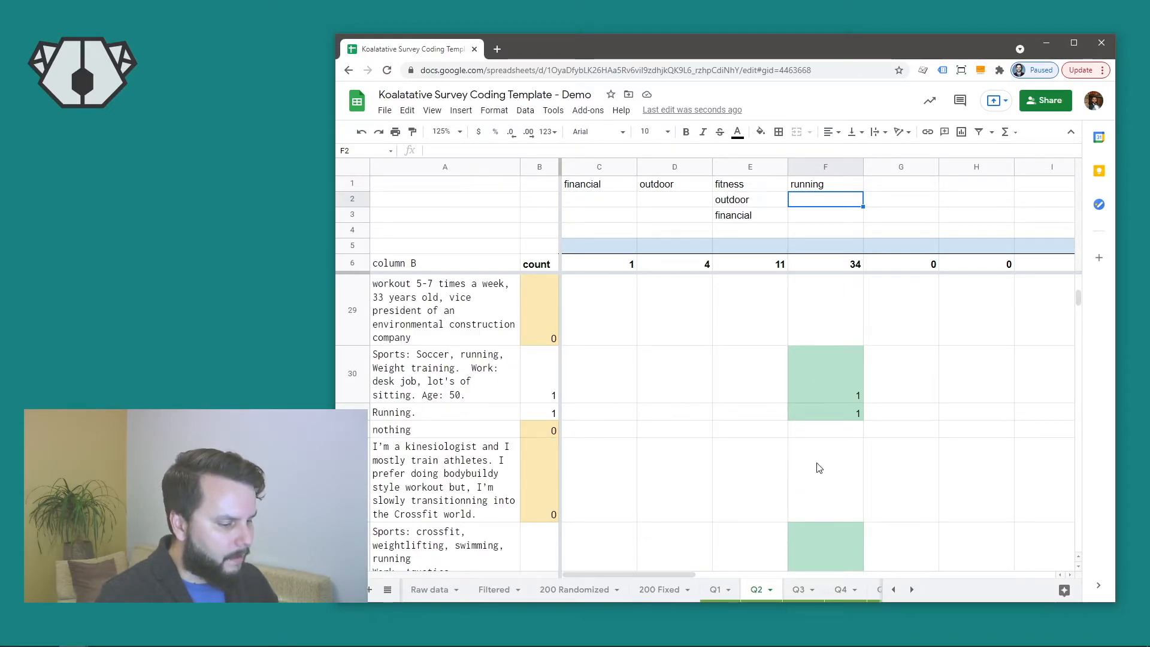
{"action": "left_click", "coordinate": [831, 386]}
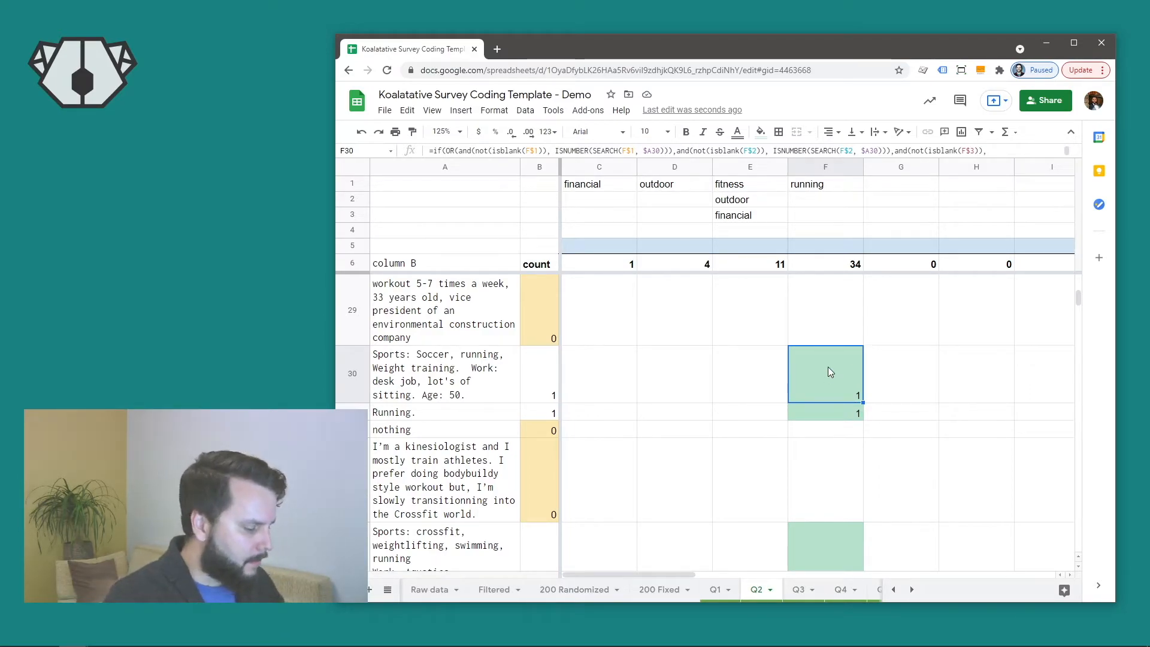
{"action": "key", "text": "Delete"}
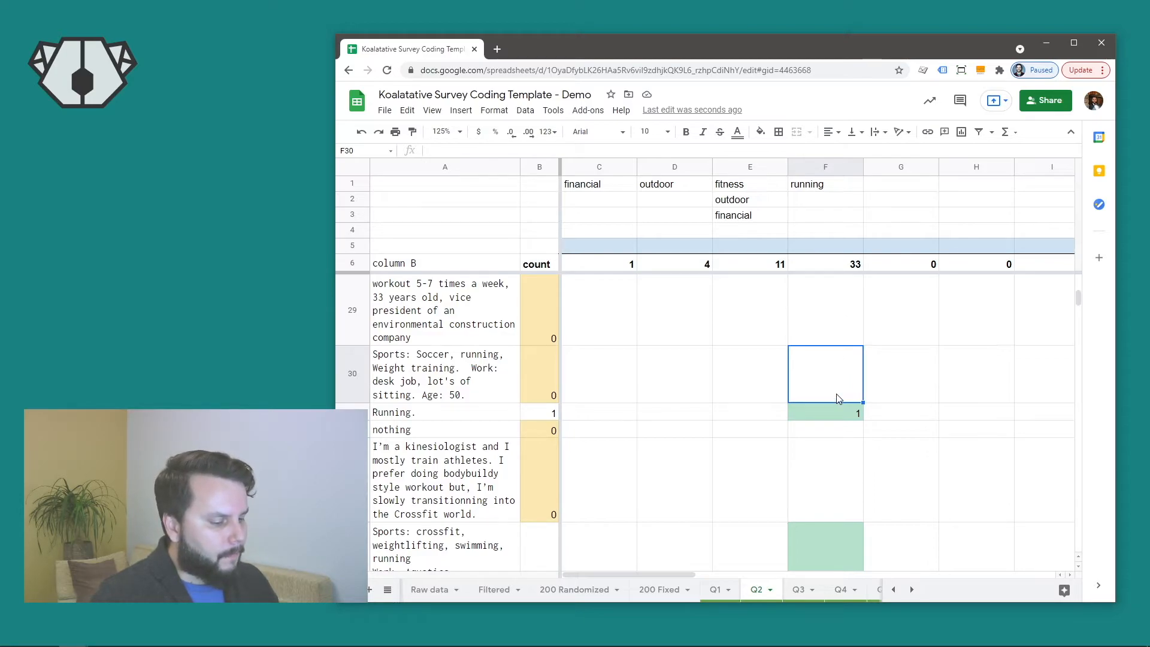
Manually code the "nothing" response in row 32 as running by entering 1 in cell F32
{"action": "scroll", "coordinate": [831, 423], "scroll_direction": "down", "scroll_amount": 1}
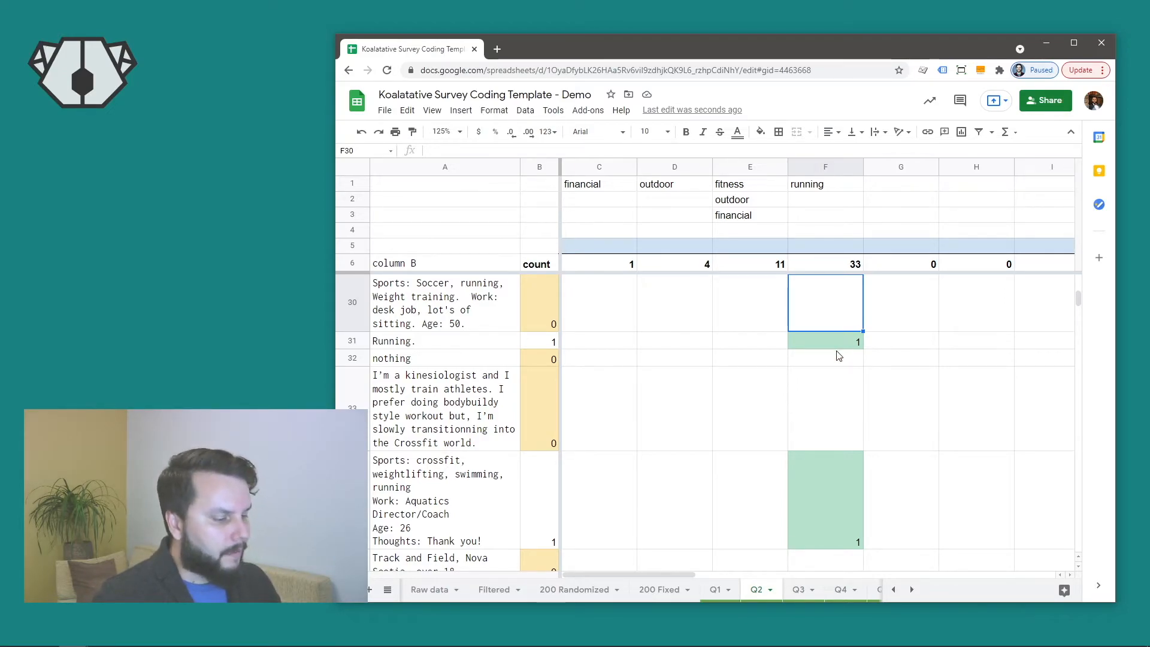
{"action": "key", "text": "Down"}
{"action": "key", "text": "Down"}
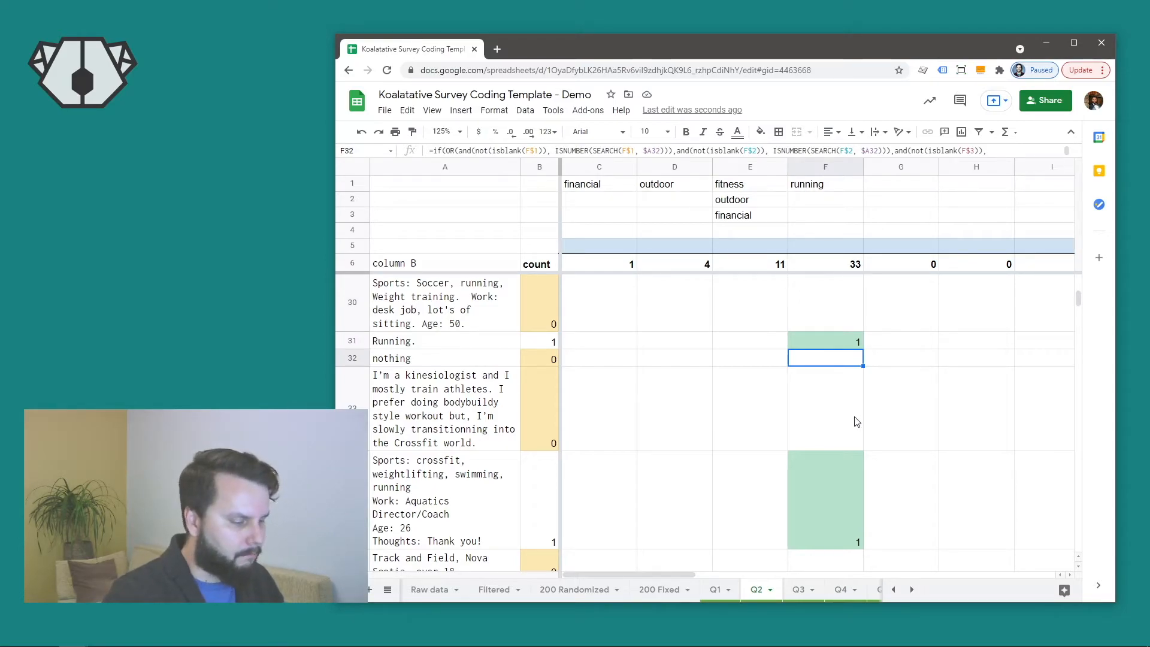
{"action": "type", "text": "1"}
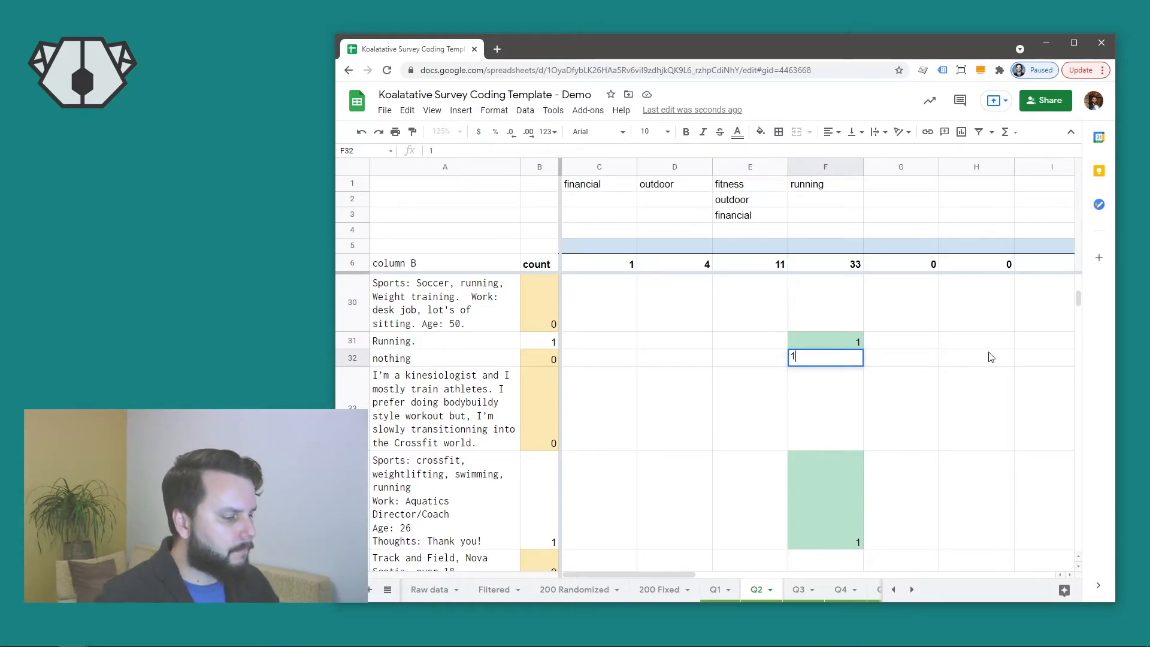
{"action": "key", "text": "Return"}
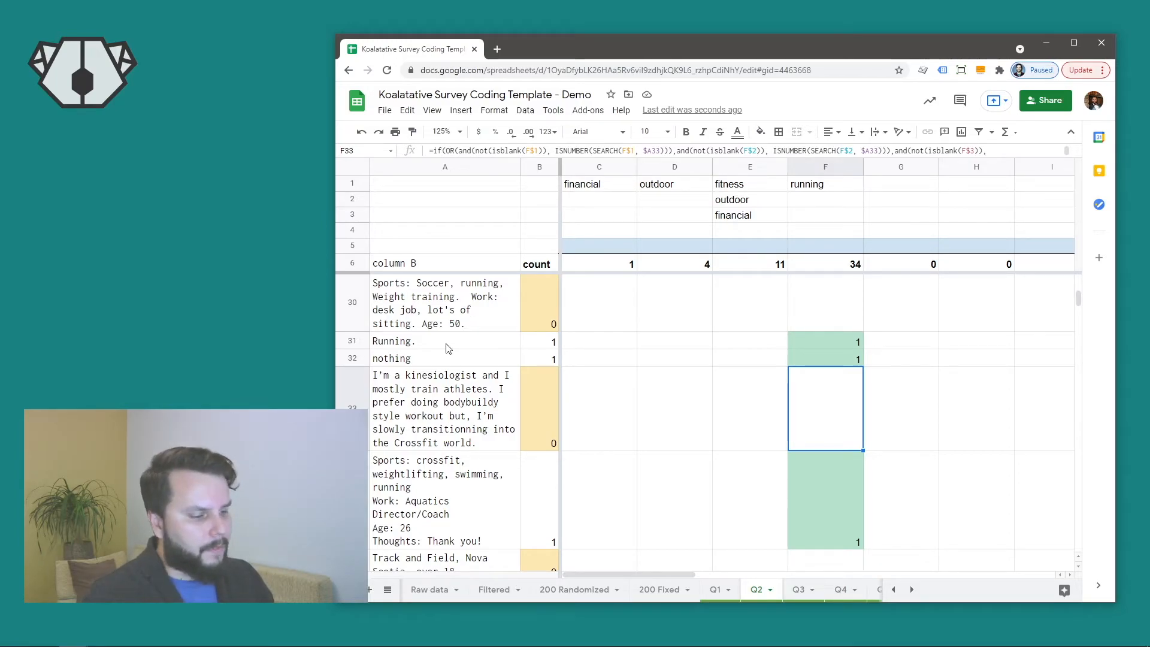
Add a new theme in column G with the keywords "weightlifting" in G1 and "lifting weights" in G2
{"action": "scroll", "coordinate": [446, 349], "scroll_direction": "down", "scroll_amount": 1}
{"action": "scroll", "coordinate": [447, 349], "scroll_direction": "down", "scroll_amount": 1}
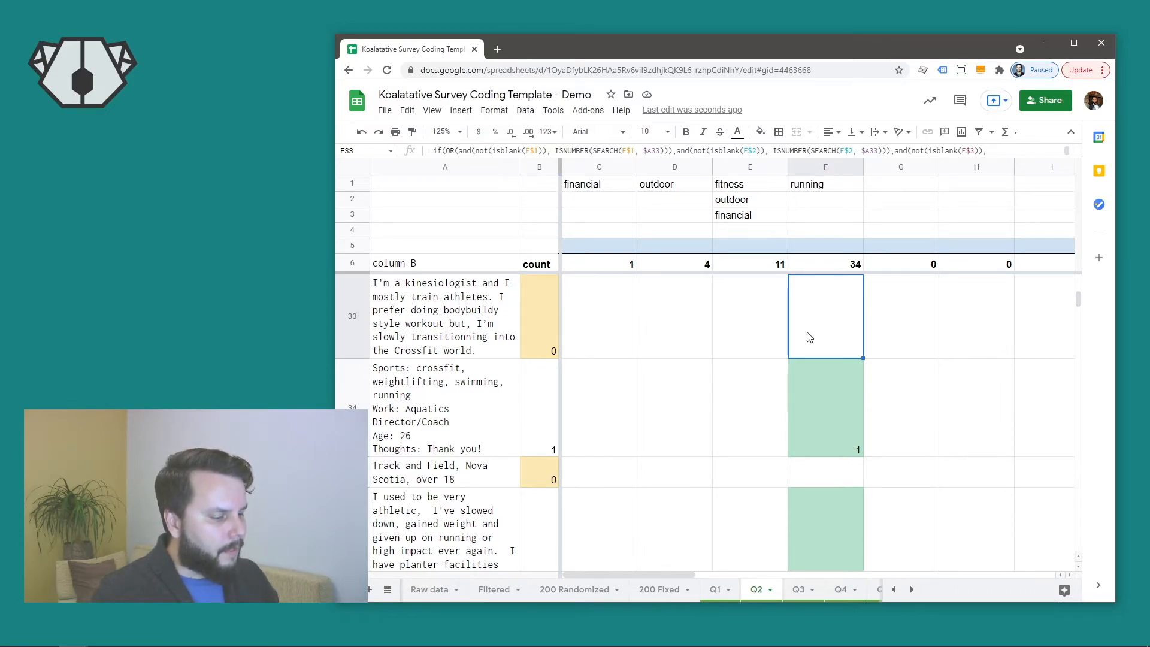
{"action": "left_click", "coordinate": [903, 185]}
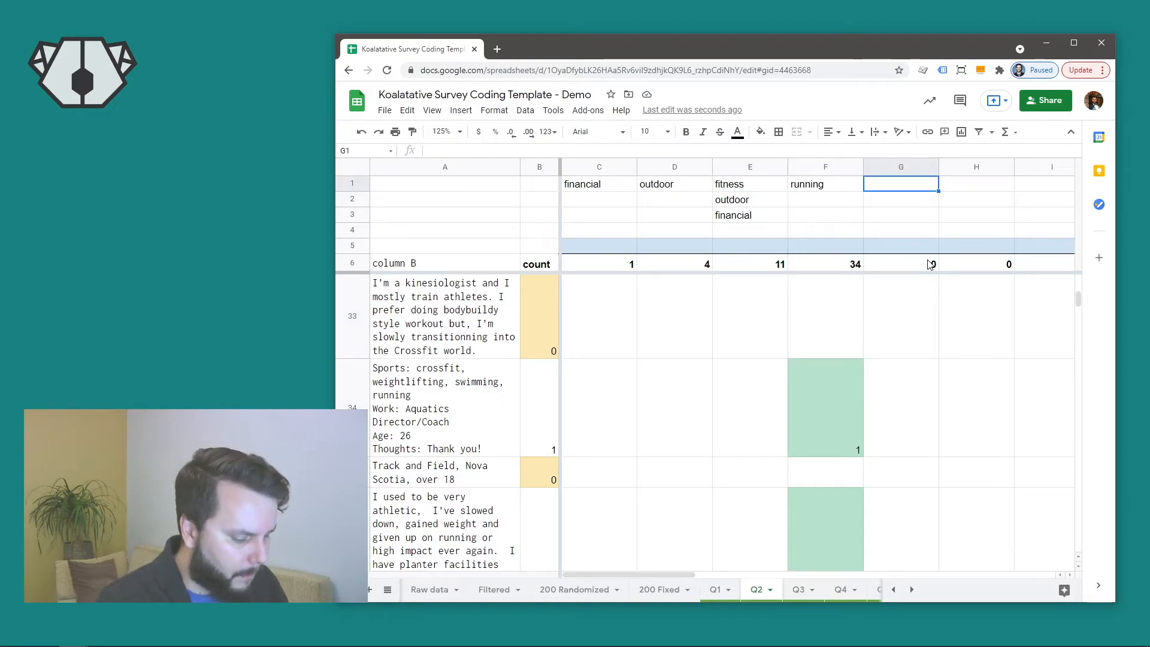
{"action": "type", "text": "weightlifting"}
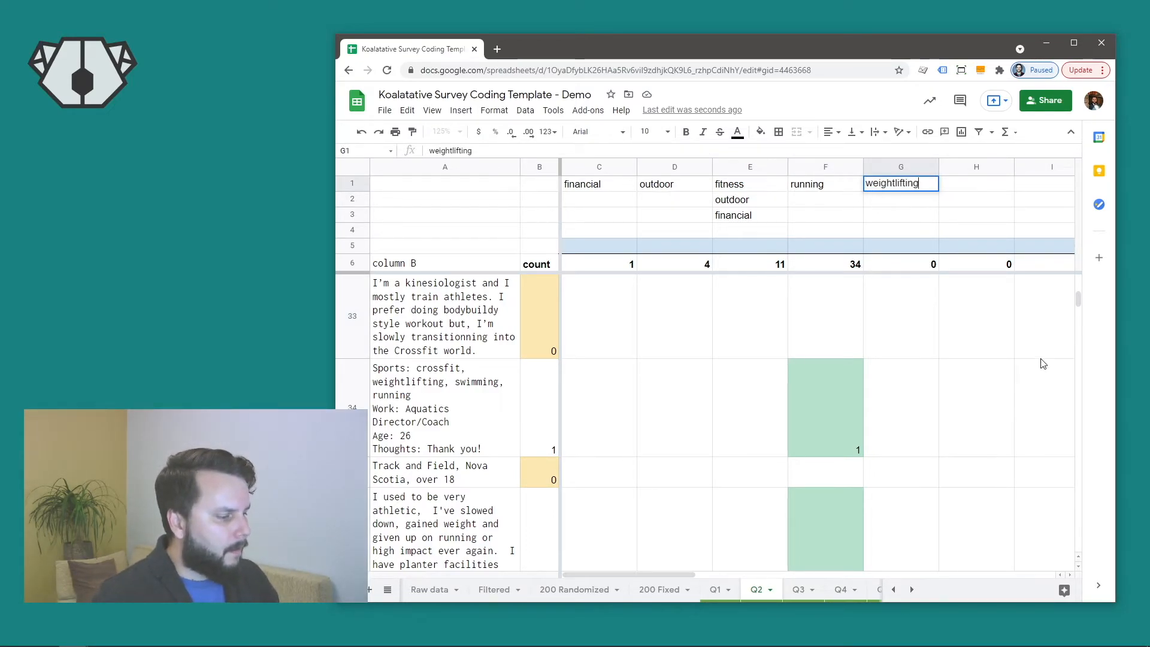
{"action": "key", "text": "Return"}
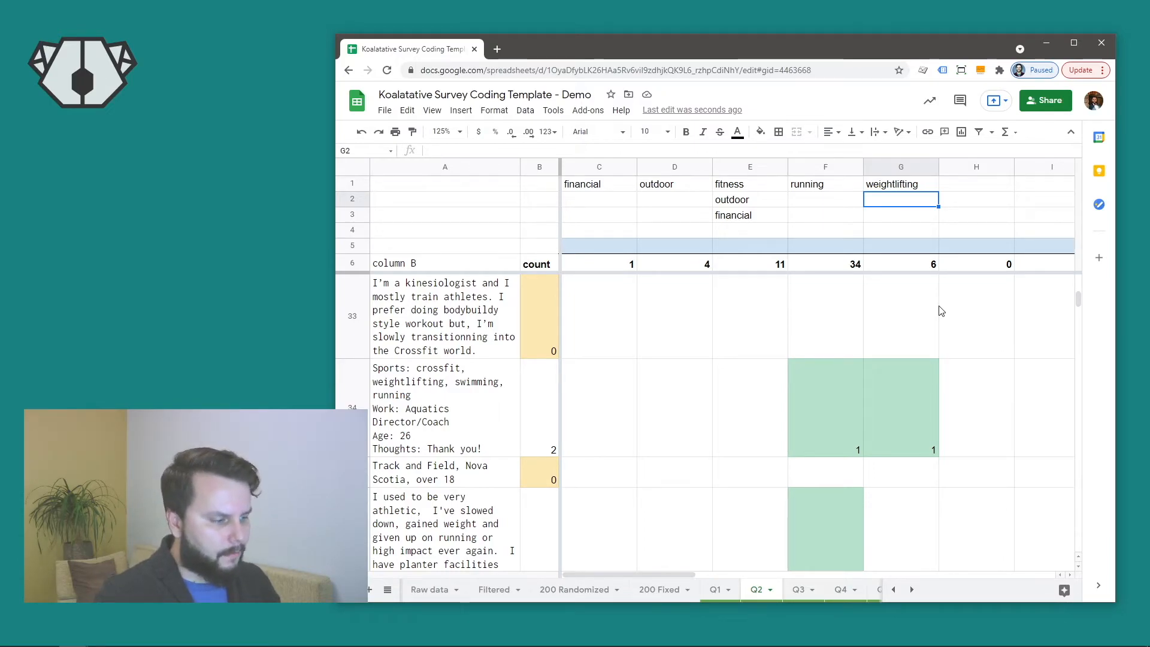
{"action": "type", "text": "lifting"}
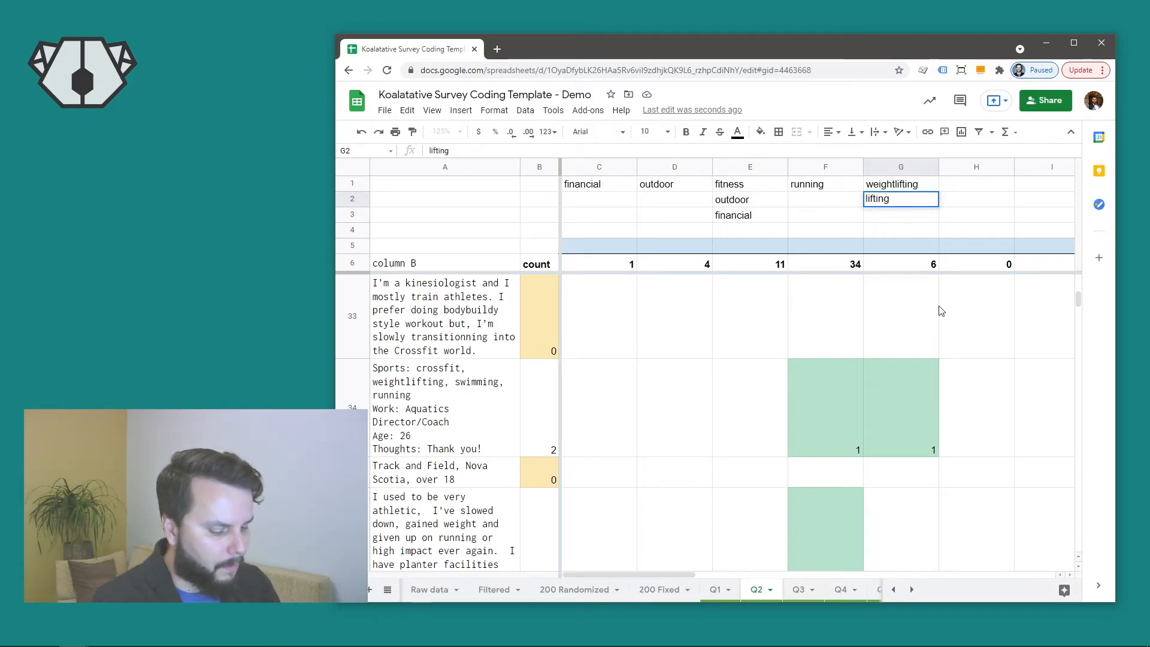
{"action": "type", "text": " weights"}
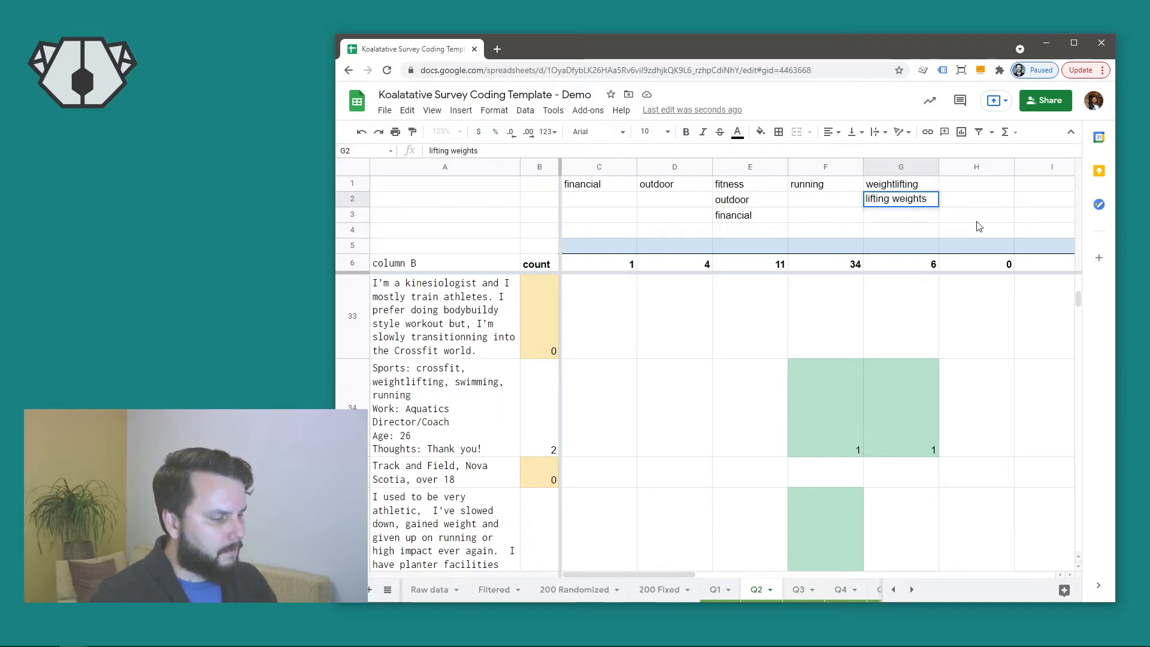
{"action": "key", "text": "Return"}
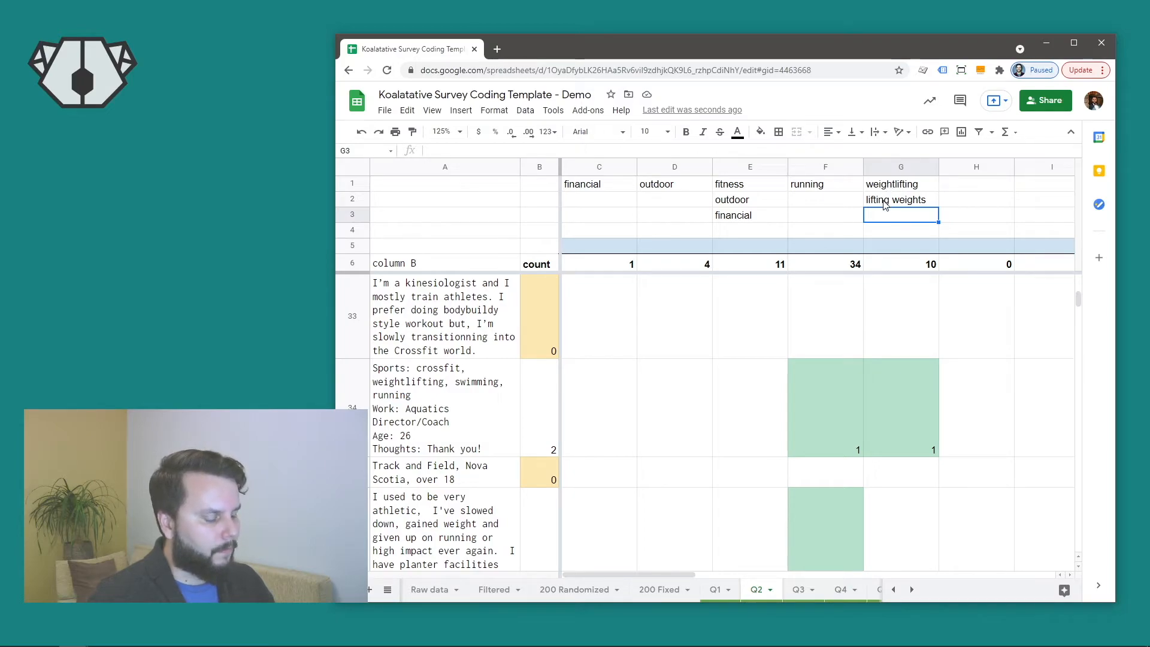
Replace both keywords in column G with the single broader keyword "weight" in cell G1
{"action": "left_click", "coordinate": [885, 203]}
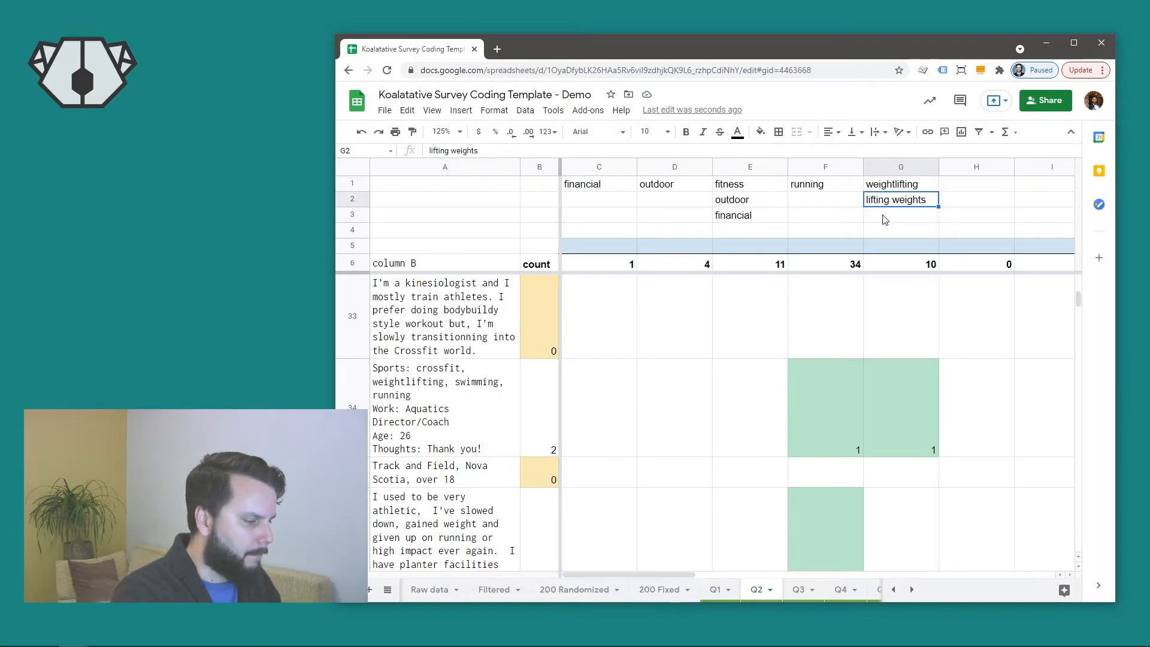
{"action": "key", "text": "Delete"}
{"action": "left_click", "coordinate": [893, 187]}
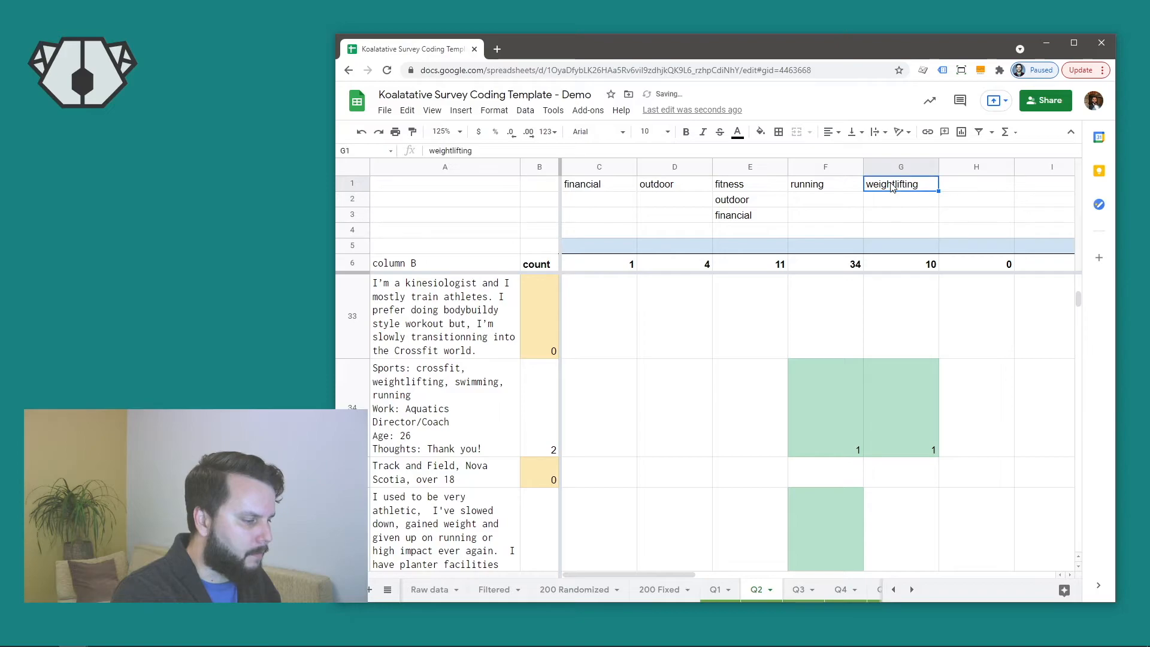
{"action": "key", "text": "Delete"}
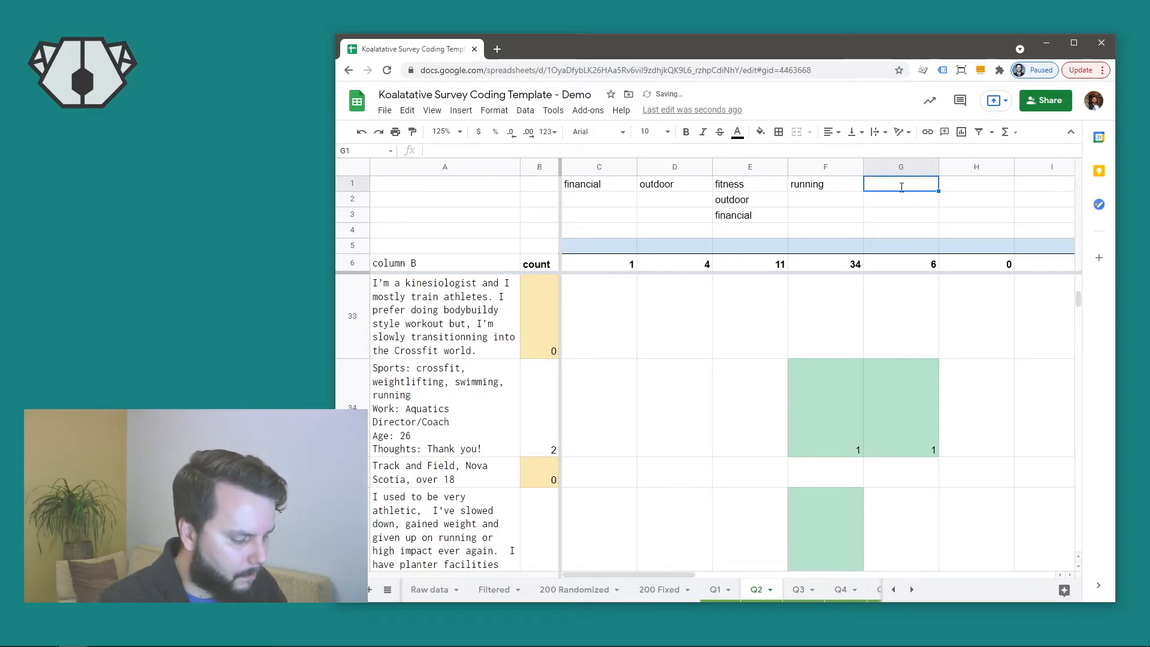
{"action": "type", "text": "weight"}
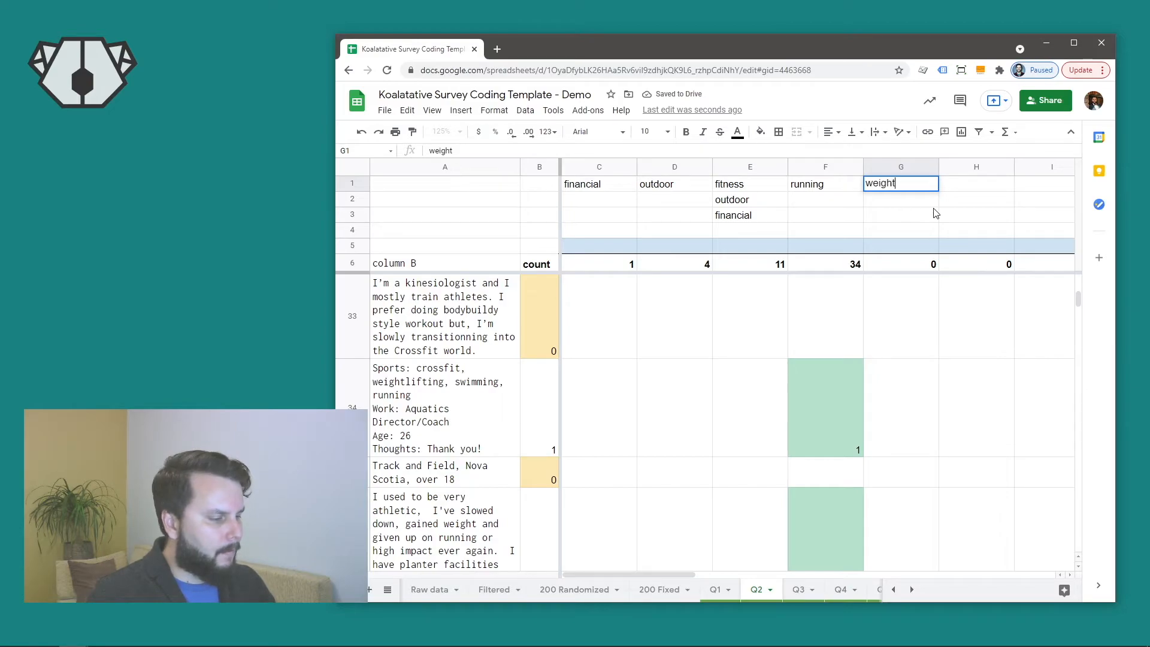
{"action": "key", "text": "Return"}
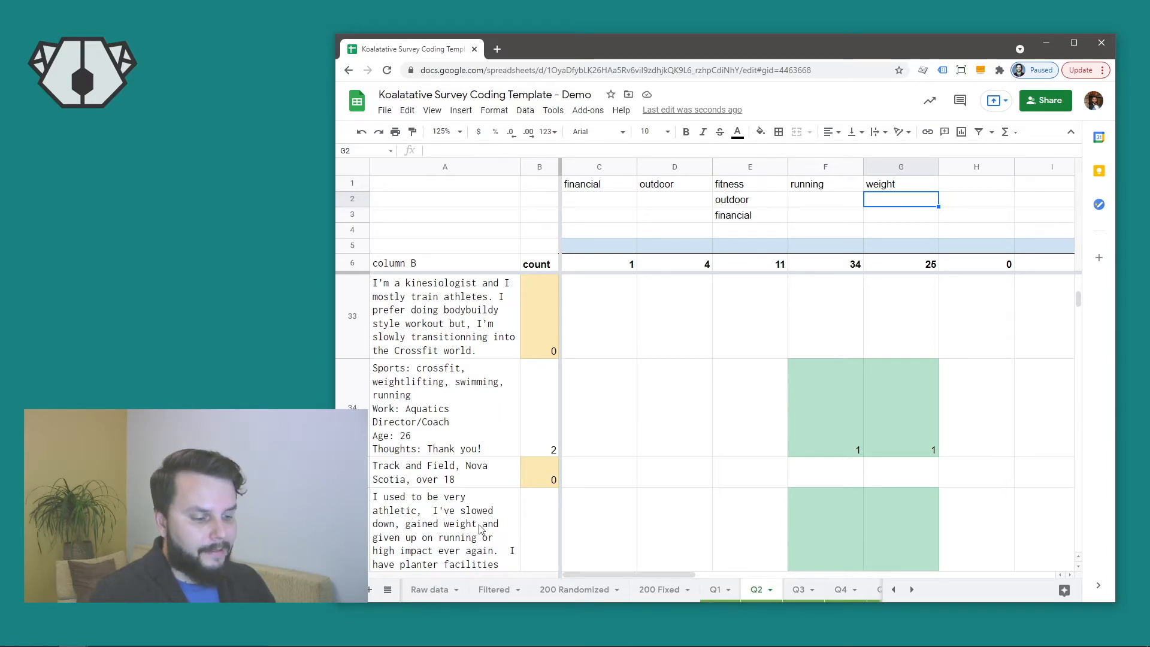
Read the long response in row 36 and remove its weight code by clearing cell G36
{"action": "scroll", "coordinate": [480, 528], "scroll_direction": "down", "scroll_amount": 1}
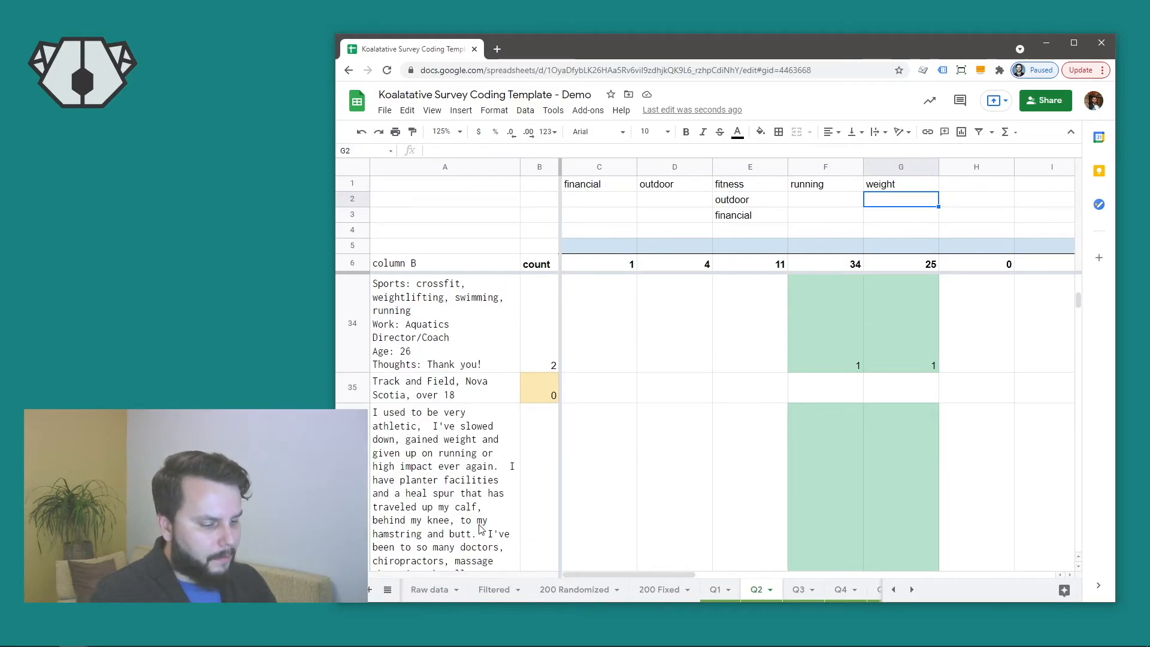
{"action": "scroll", "coordinate": [423, 448], "scroll_direction": "down", "scroll_amount": 1}
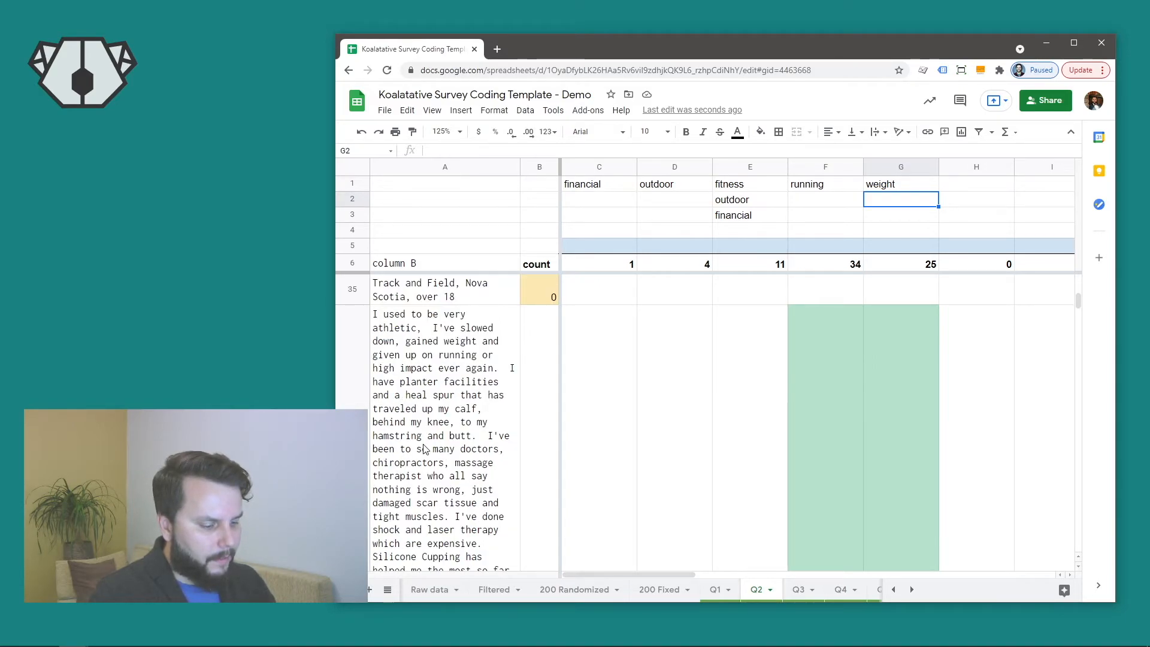
{"action": "scroll", "coordinate": [424, 449], "scroll_direction": "down", "scroll_amount": 1}
{"action": "scroll", "coordinate": [423, 448], "scroll_direction": "up", "scroll_amount": 2}
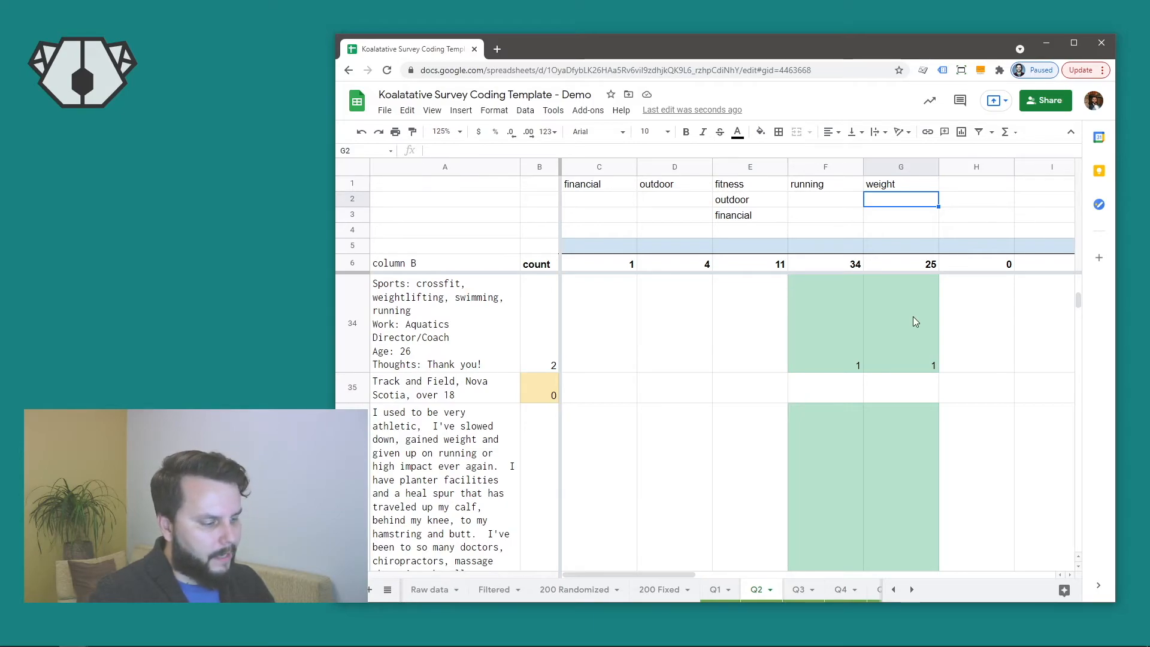
{"action": "left_click", "coordinate": [910, 460]}
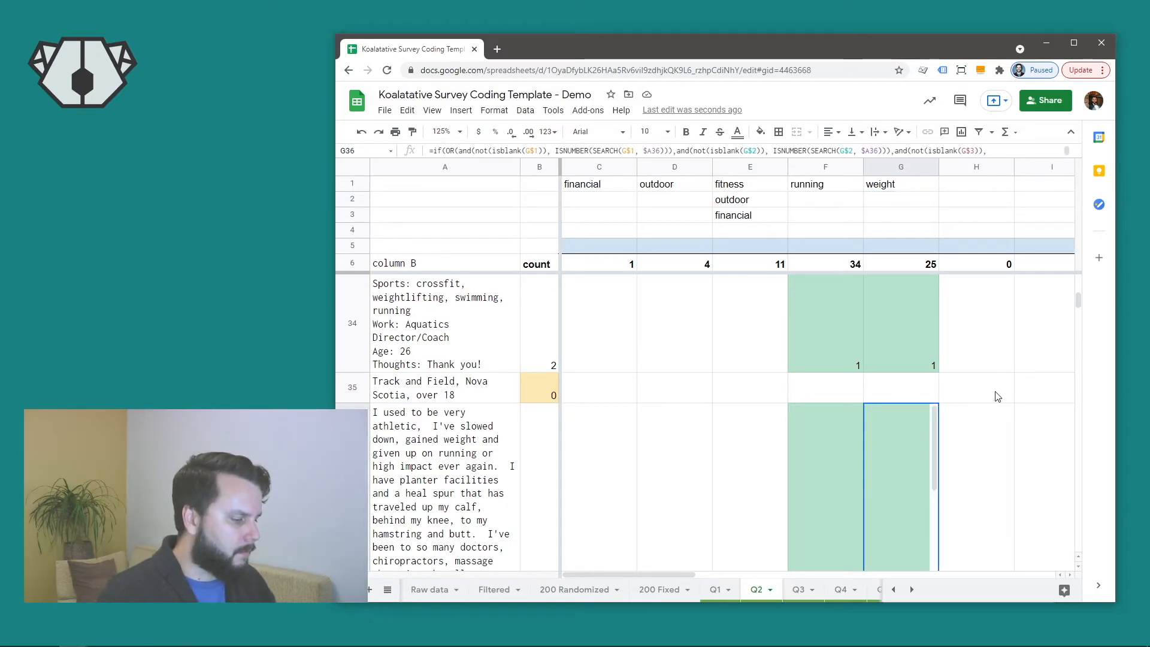
{"action": "key", "text": "Delete"}
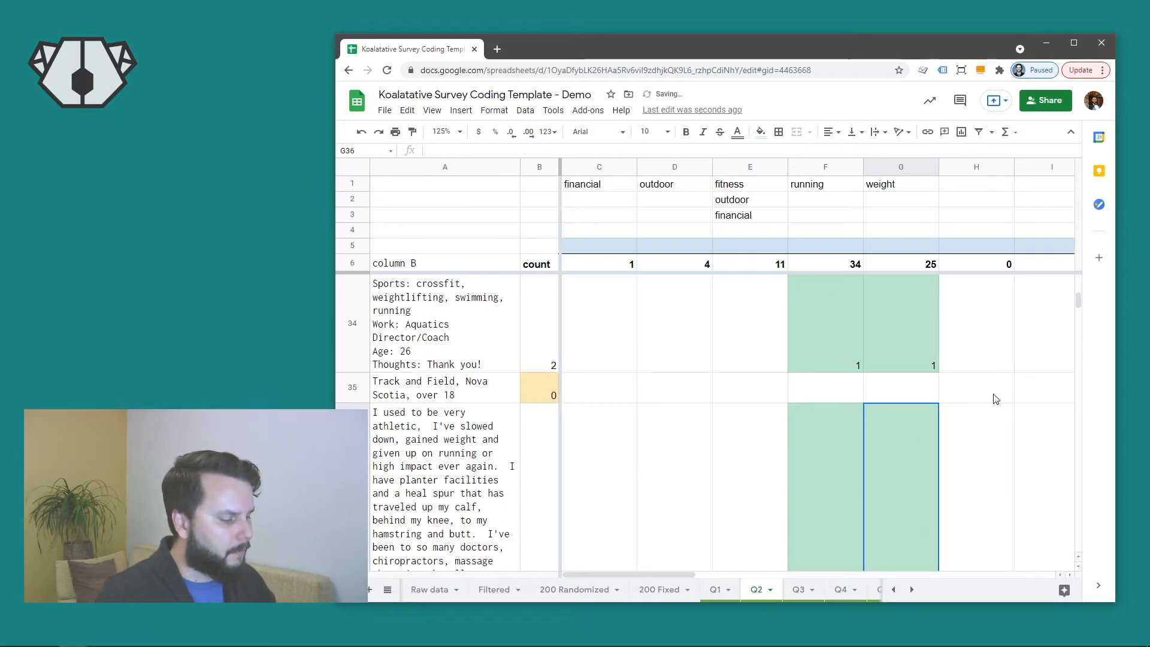
{"action": "scroll", "coordinate": [964, 410], "scroll_direction": "down", "scroll_amount": 3}
{"action": "scroll", "coordinate": [964, 410], "scroll_direction": "up", "scroll_amount": 1}
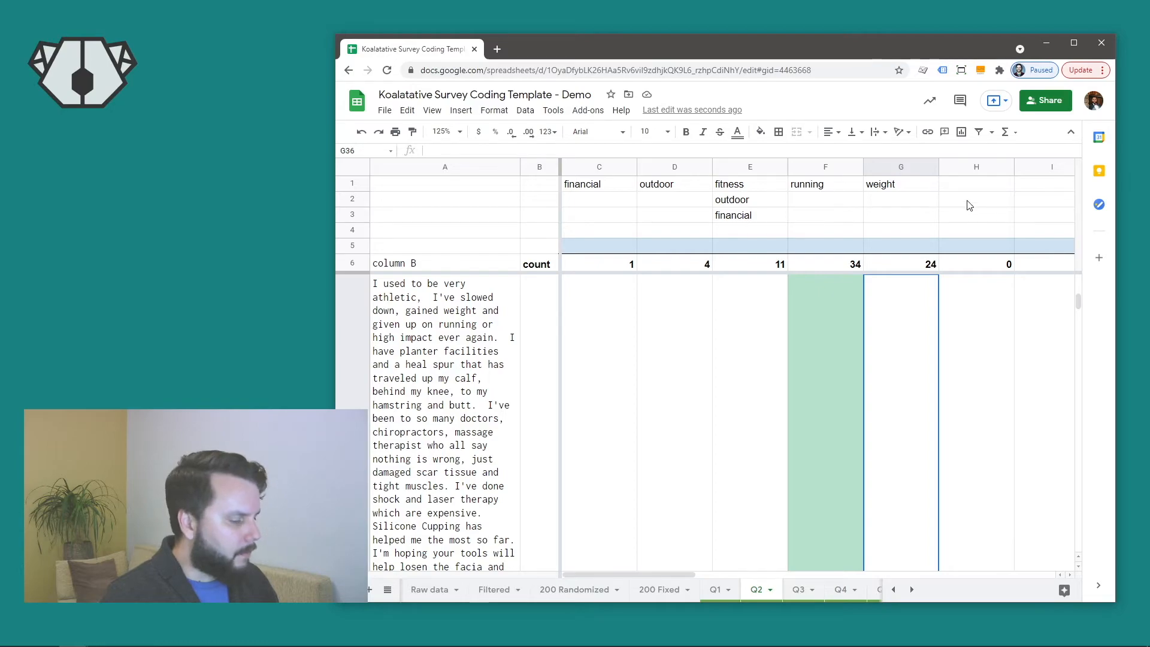
Reset column G to its original matching formulas by copying the unused column H over it
{"action": "scroll", "coordinate": [974, 176], "scroll_direction": "down", "scroll_amount": 10}
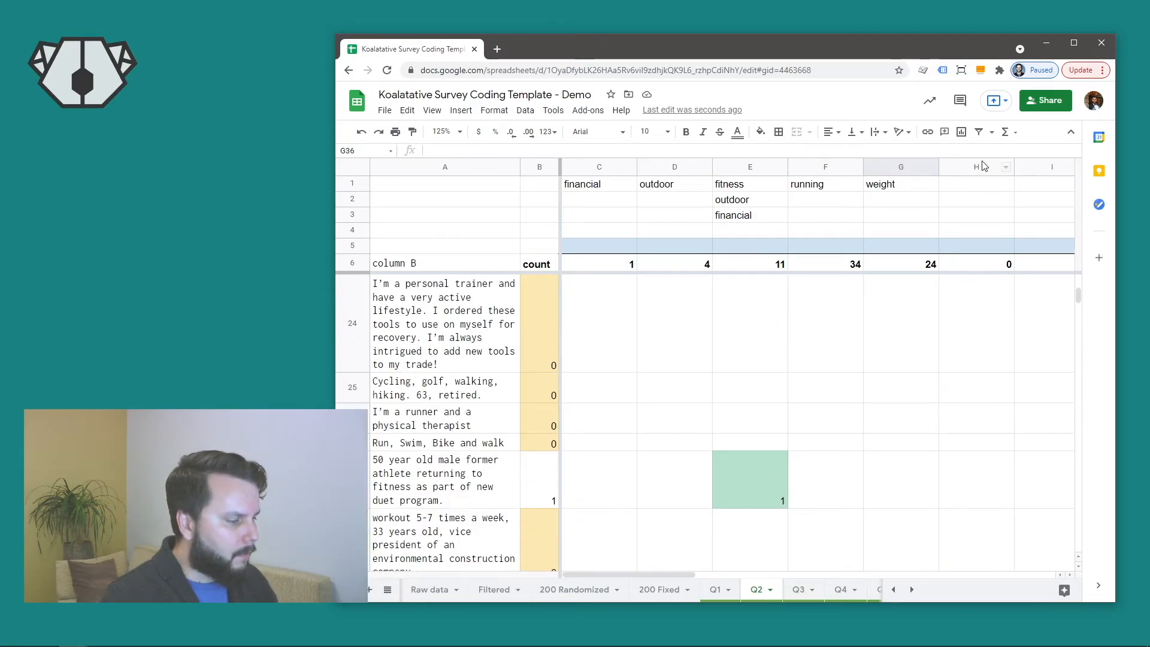
{"action": "left_click", "coordinate": [981, 170]}
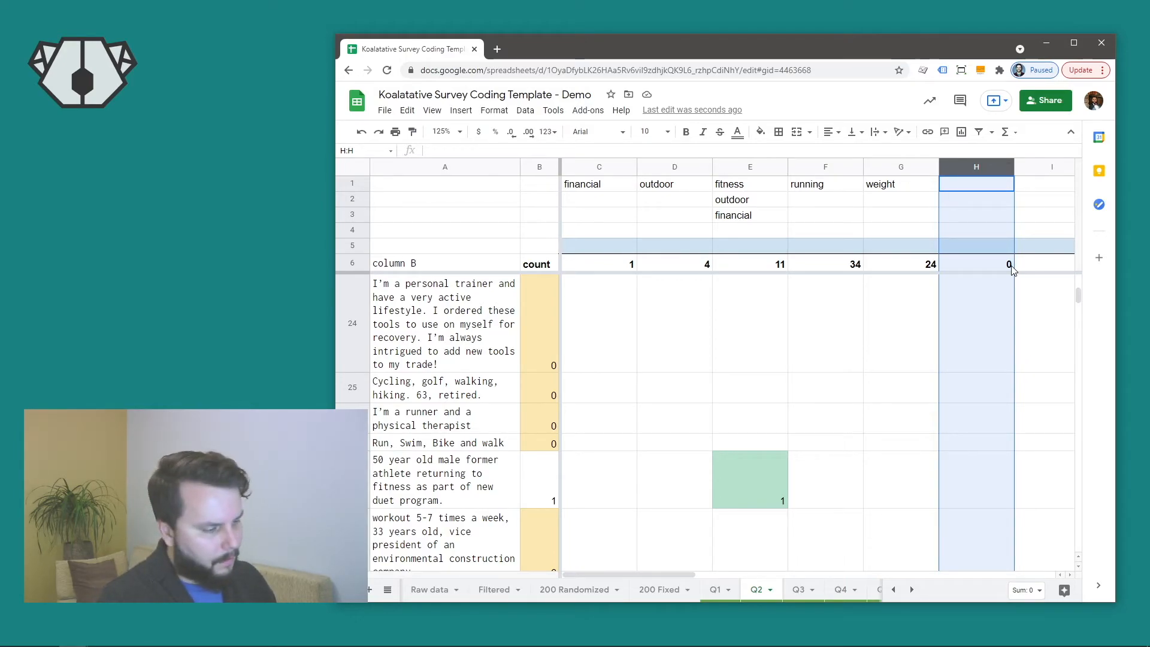
{"action": "key", "text": "ctrl+c"}
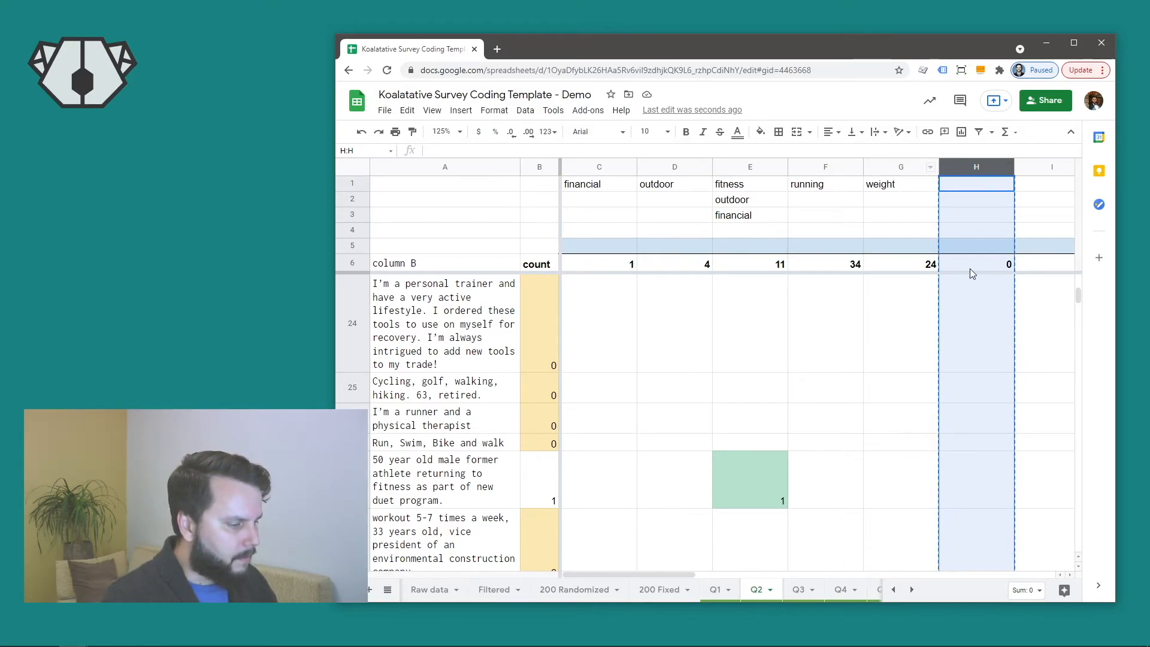
{"action": "key", "text": "Left"}
{"action": "key", "text": "ctrl+space"}
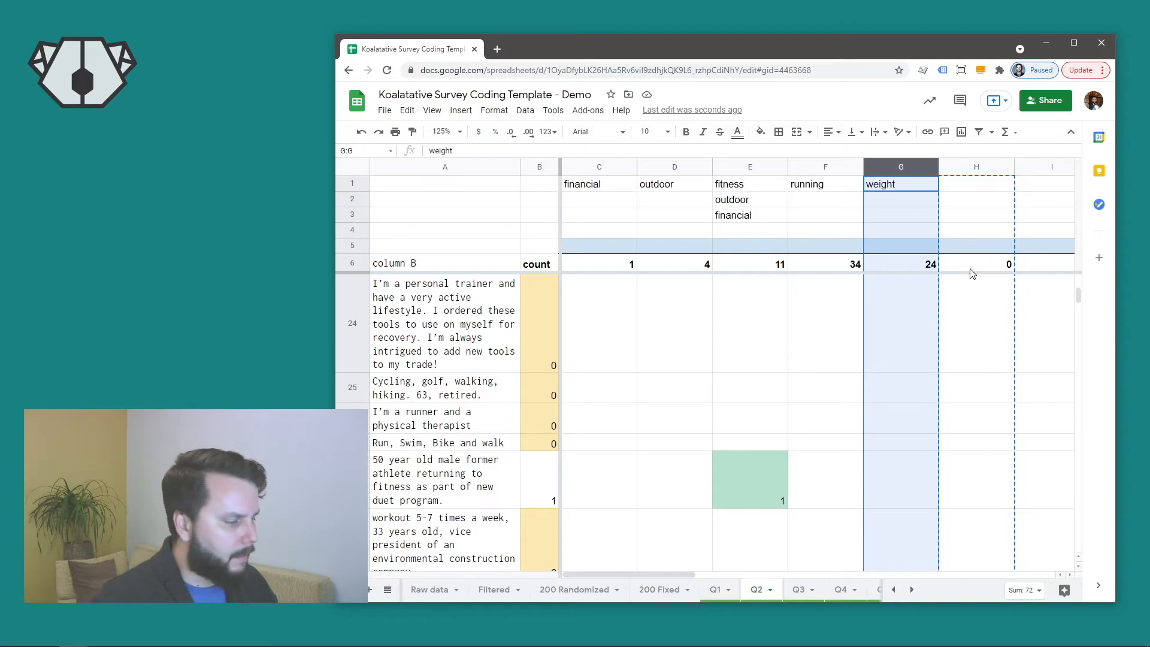
{"action": "key", "text": "ctrl+v"}
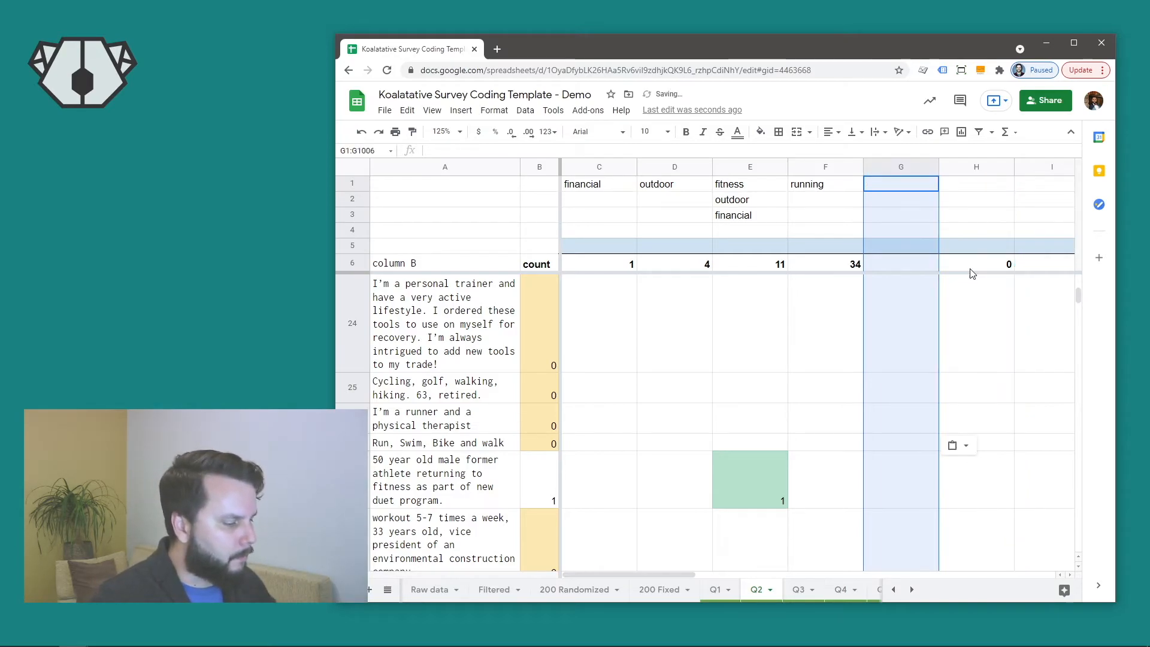
Enter the keyword "weight" in cell G1 of the reset theme column
{"action": "left_click", "coordinate": [907, 190]}
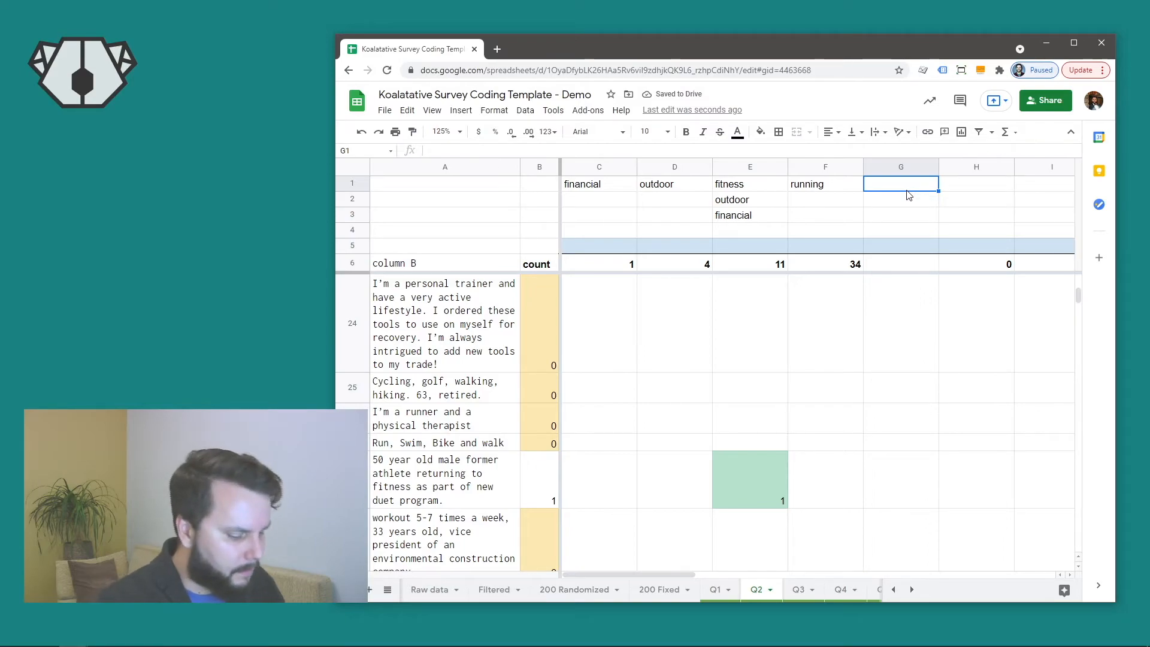
{"action": "type", "text": "q"}
{"action": "type", "text": "weight"}
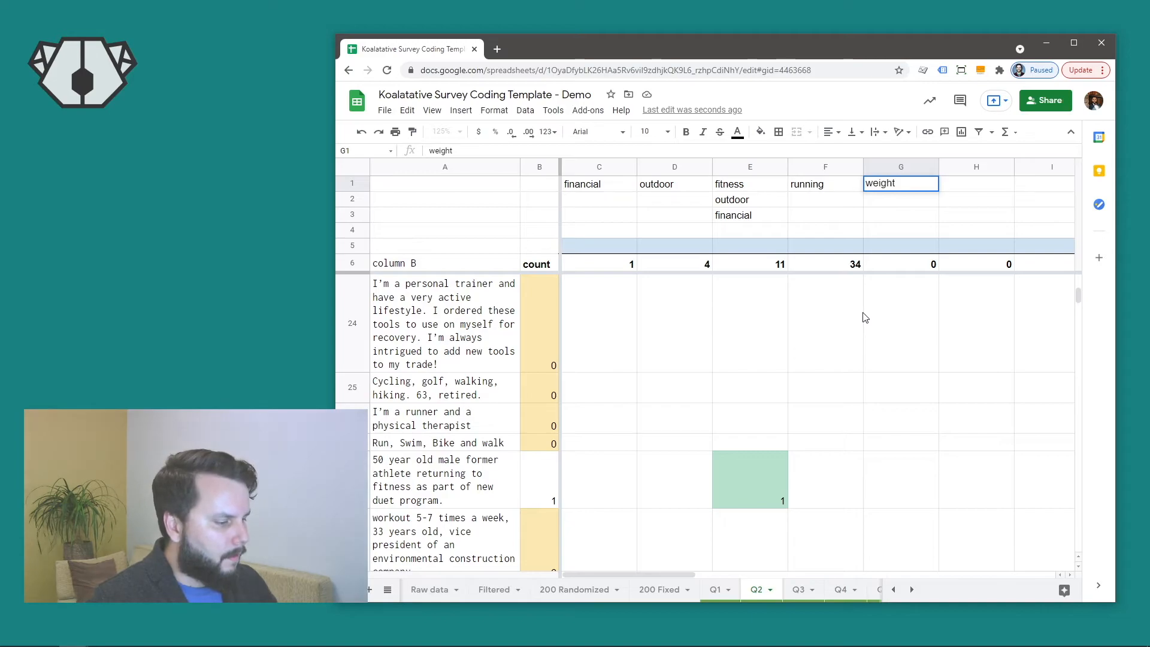
{"action": "left_click", "coordinate": [887, 294]}
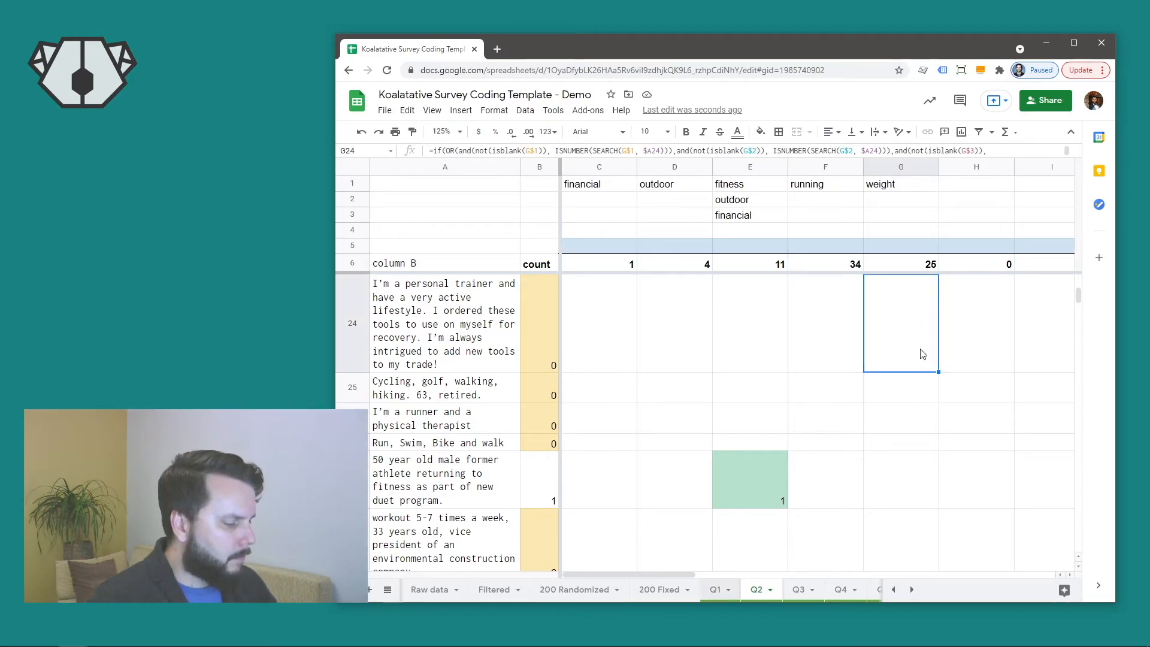
Switch to the Q1 sheet and examine its finished theme names, keywords and coded responses
{"action": "key", "text": "ctrl+shift+Page_Up"}
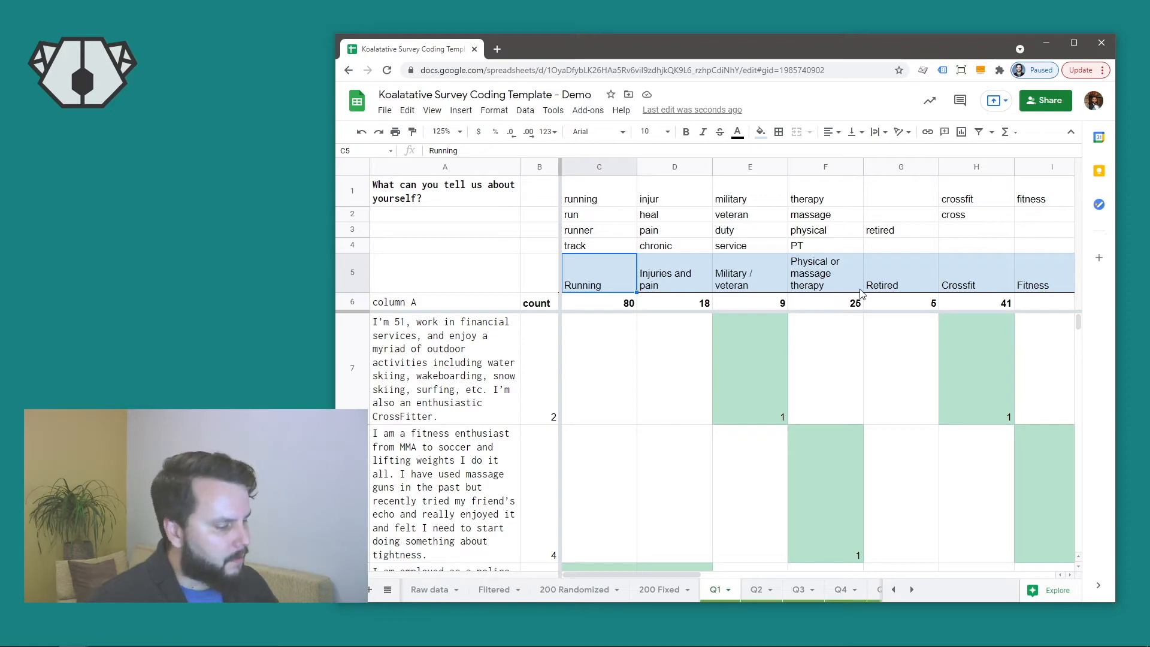
{"action": "left_click_drag", "start_coordinate": [663, 574], "coordinate": [800, 566]}
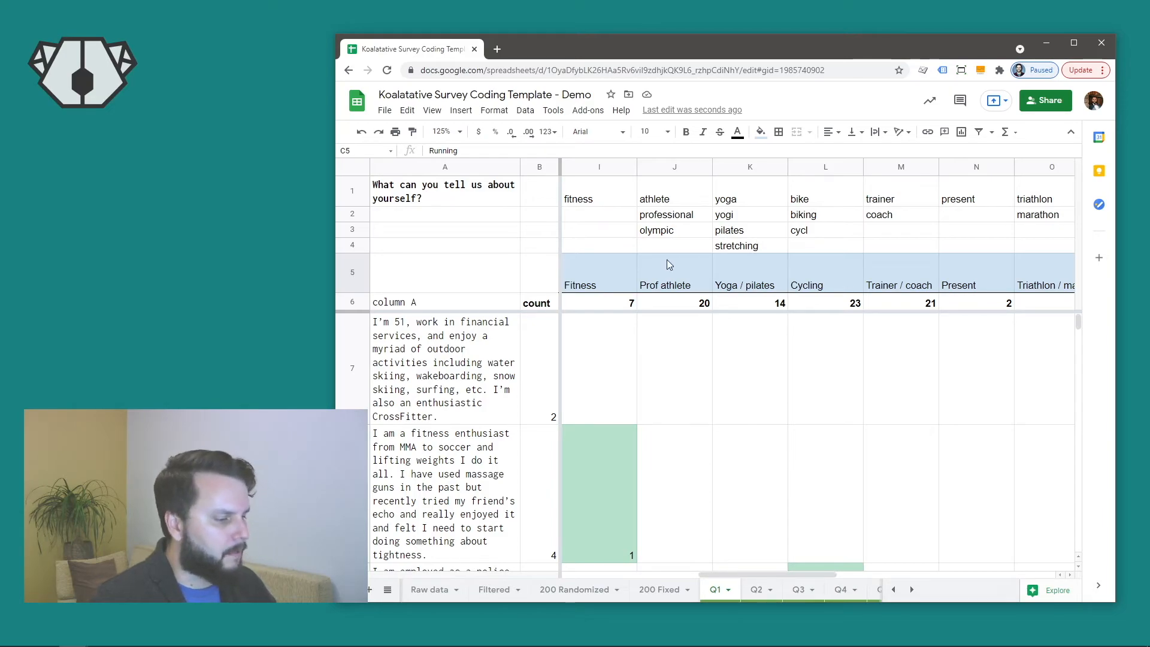
{"action": "left_click_drag", "start_coordinate": [818, 572], "coordinate": [866, 562]}
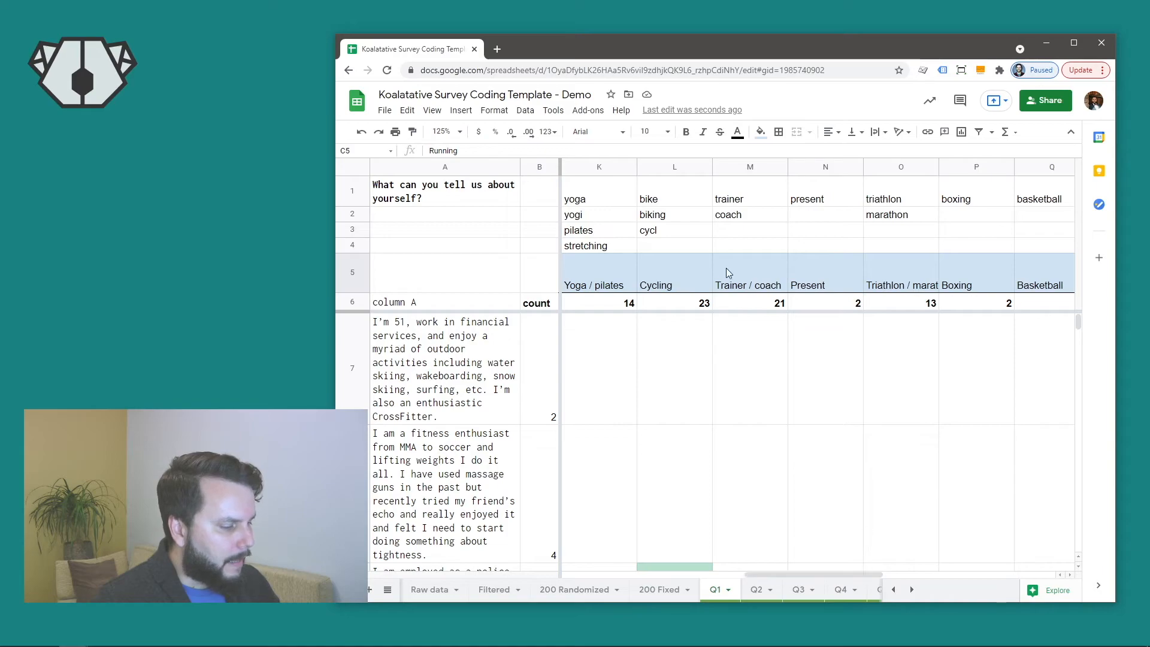
{"action": "left_click_drag", "start_coordinate": [824, 574], "coordinate": [643, 574]}
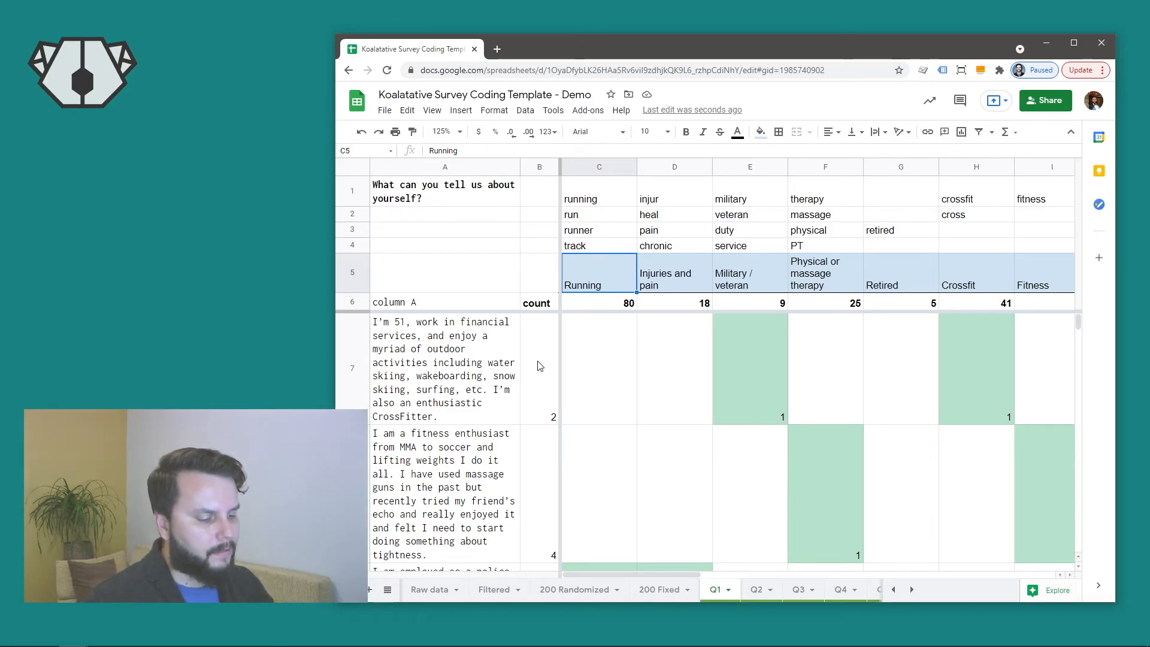
{"action": "scroll", "coordinate": [539, 366], "scroll_direction": "down", "scroll_amount": 20}
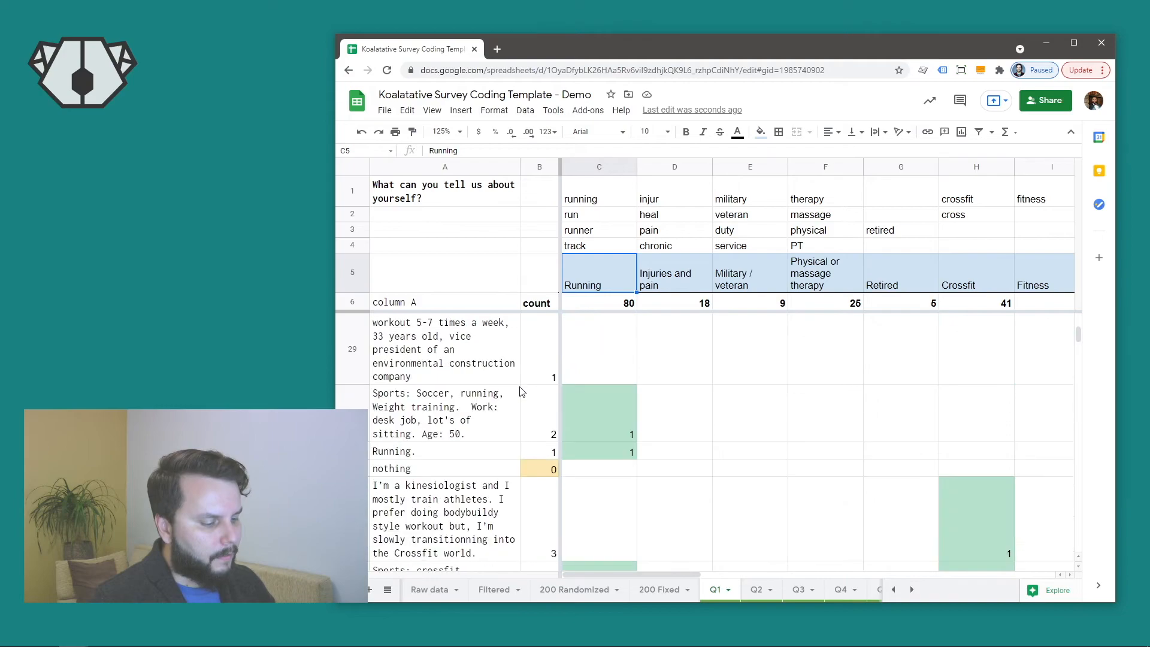
Read through the coded responses on the Q1 sheet, checking their theme codes and the responses with a zero code count
{"action": "scroll", "coordinate": [520, 392], "scroll_direction": "down", "scroll_amount": 1}
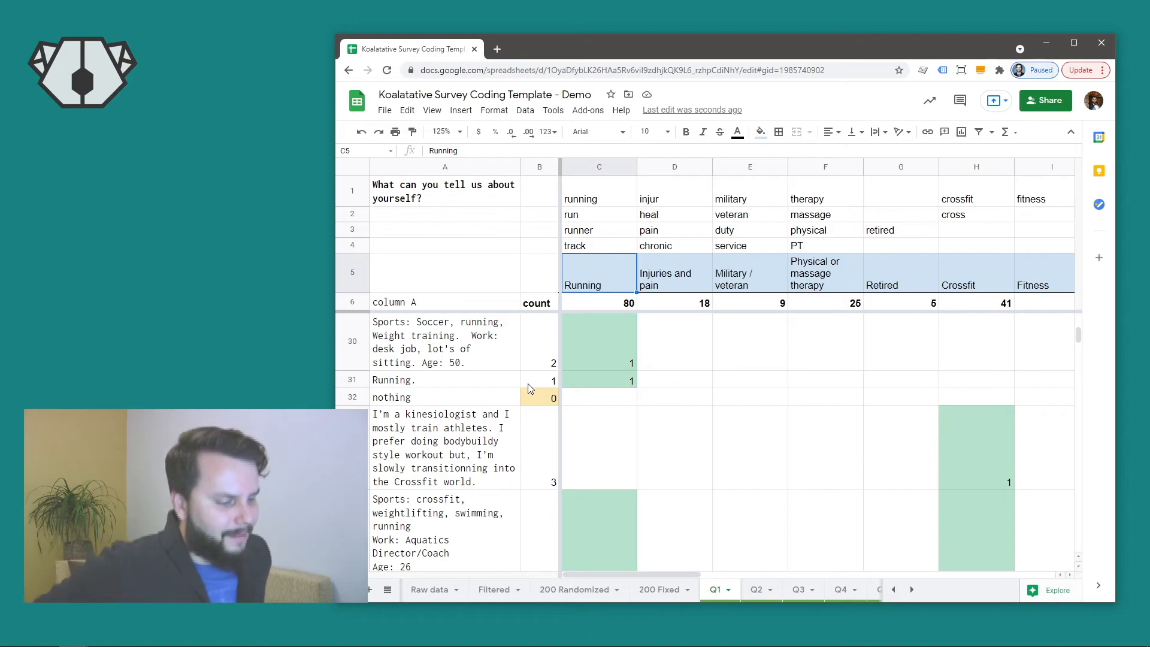
{"action": "scroll", "coordinate": [528, 388], "scroll_direction": "down", "scroll_amount": 1}
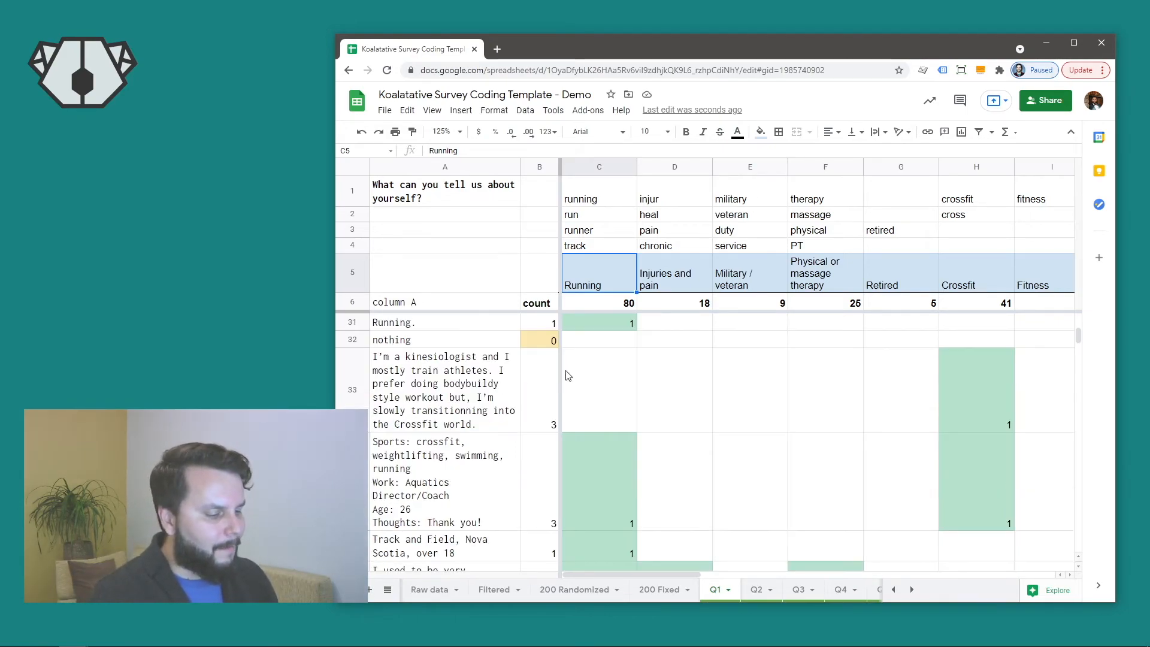
{"action": "scroll", "coordinate": [543, 388], "scroll_direction": "up", "scroll_amount": 2}
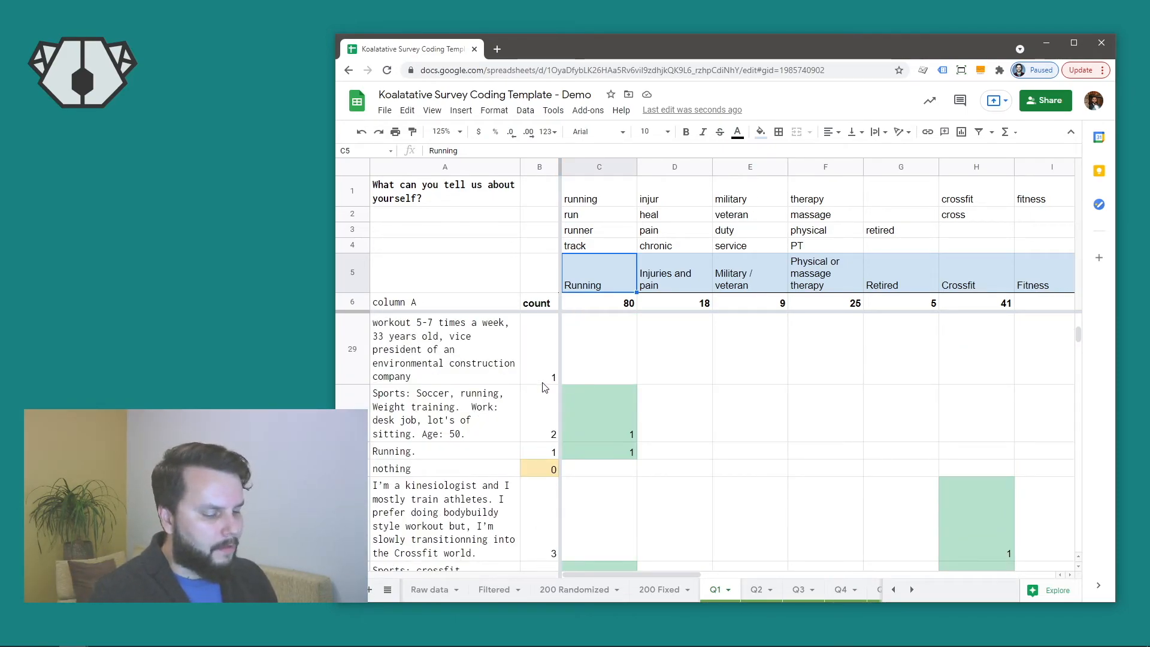
{"action": "scroll", "coordinate": [543, 388], "scroll_direction": "down", "scroll_amount": 5}
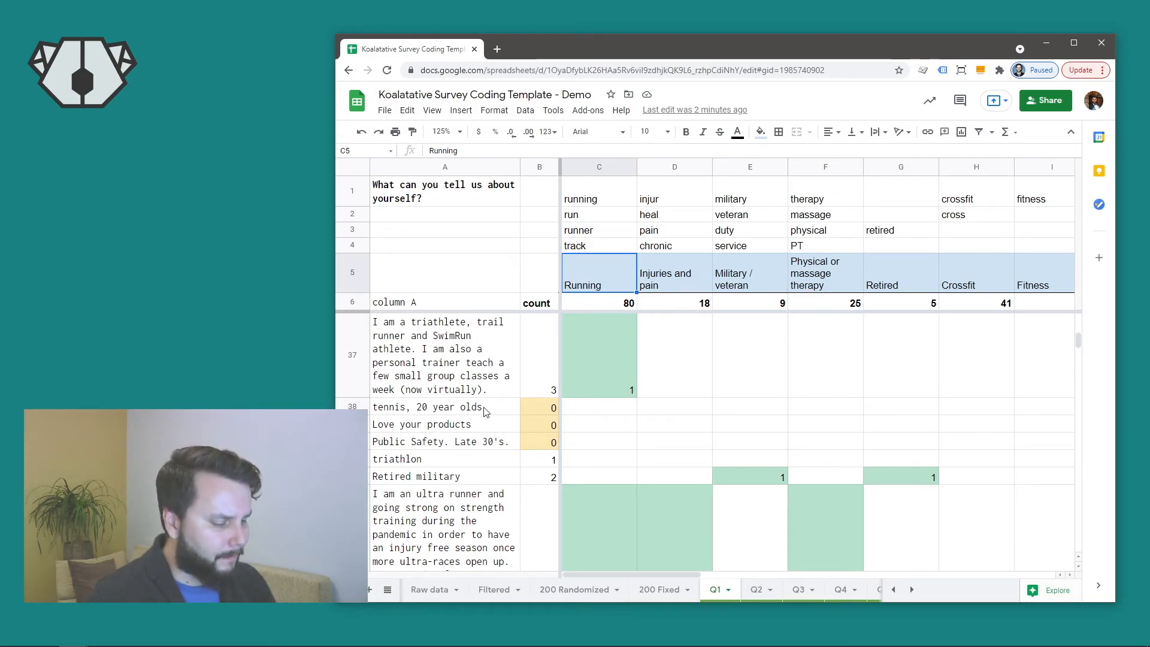
{"action": "scroll", "coordinate": [501, 409], "scroll_direction": "down", "scroll_amount": 3}
{"action": "scroll", "coordinate": [502, 408], "scroll_direction": "down", "scroll_amount": 10}
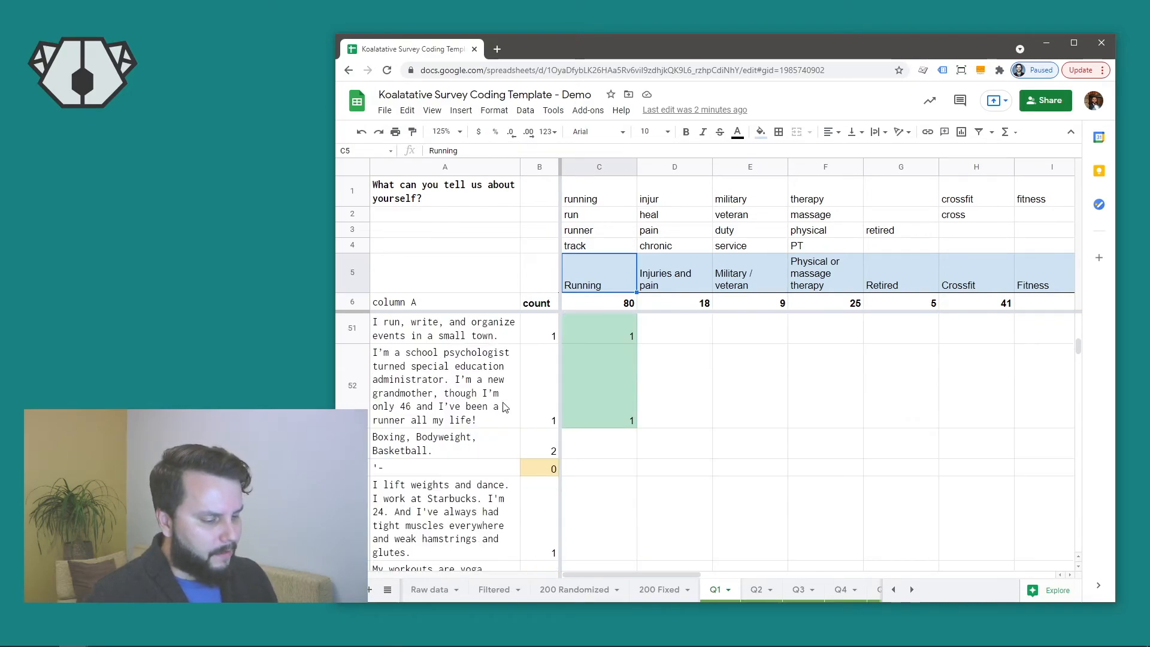
{"action": "scroll", "coordinate": [544, 368], "scroll_direction": "down", "scroll_amount": 5}
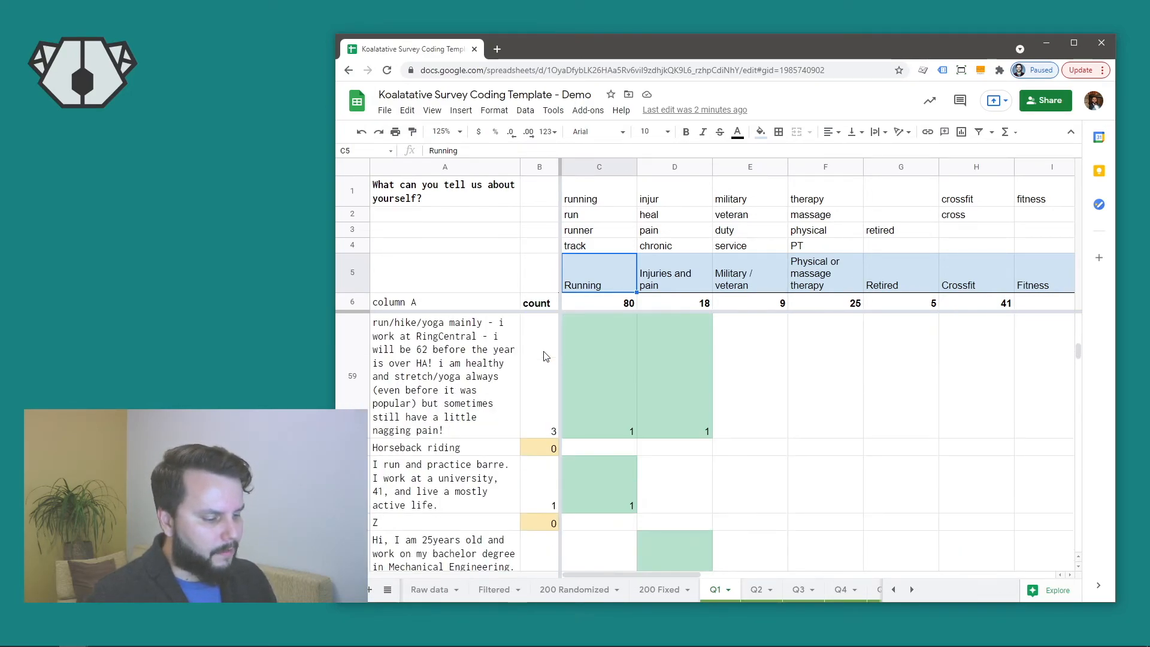
{"action": "scroll", "coordinate": [542, 360], "scroll_direction": "up", "scroll_amount": 1}
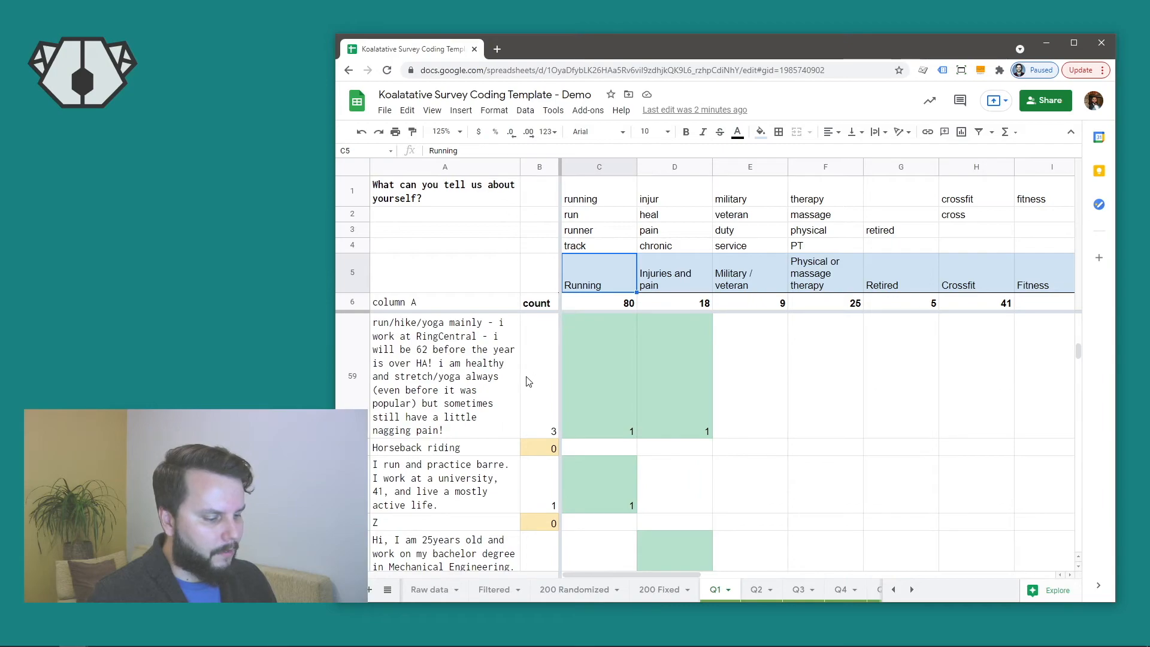
{"action": "scroll", "coordinate": [521, 395], "scroll_direction": "down", "scroll_amount": 1}
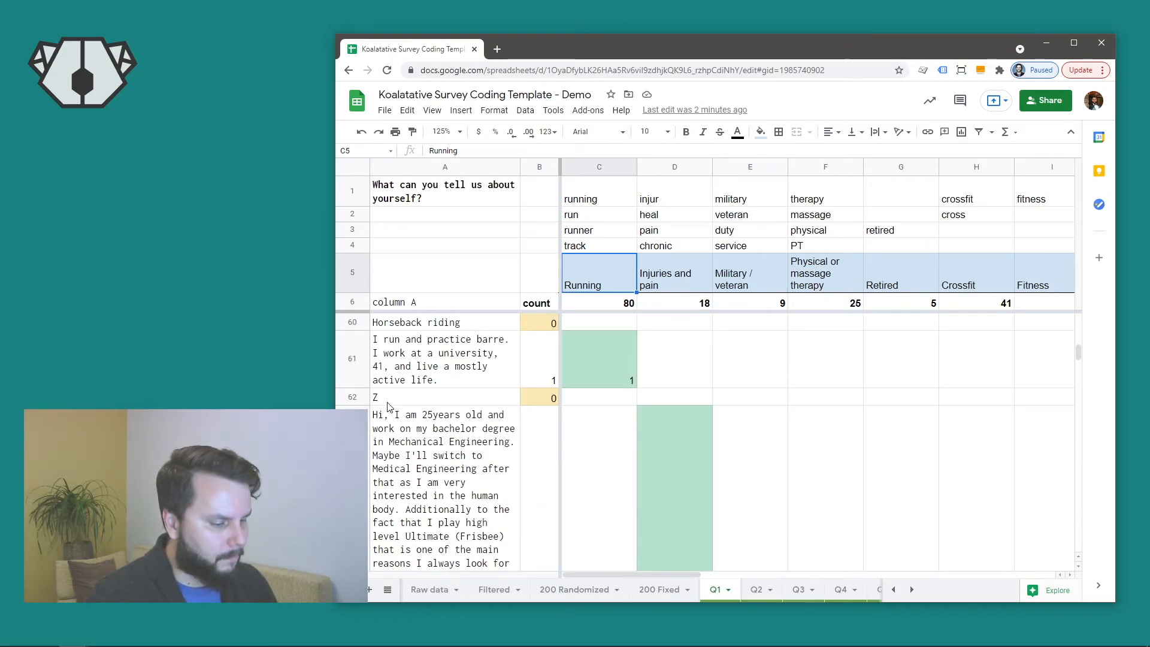
{"action": "scroll", "coordinate": [520, 396], "scroll_direction": "down", "scroll_amount": 5}
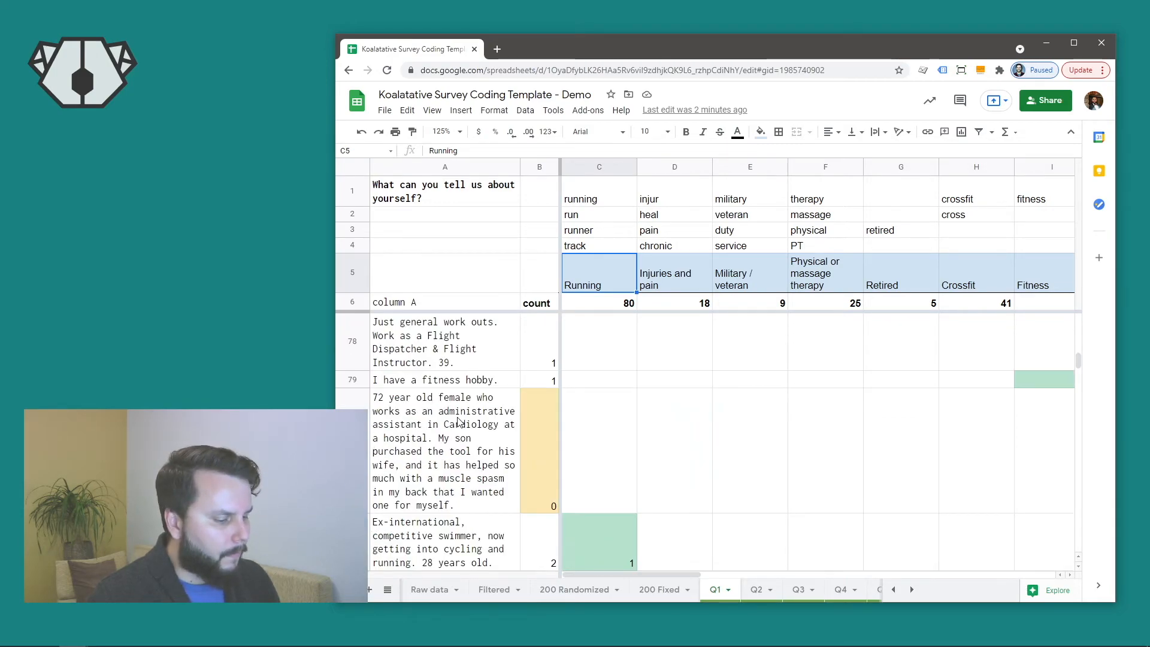
{"action": "scroll", "coordinate": [574, 411], "scroll_direction": "down", "scroll_amount": 1}
{"action": "scroll", "coordinate": [553, 413], "scroll_direction": "down", "scroll_amount": 2}
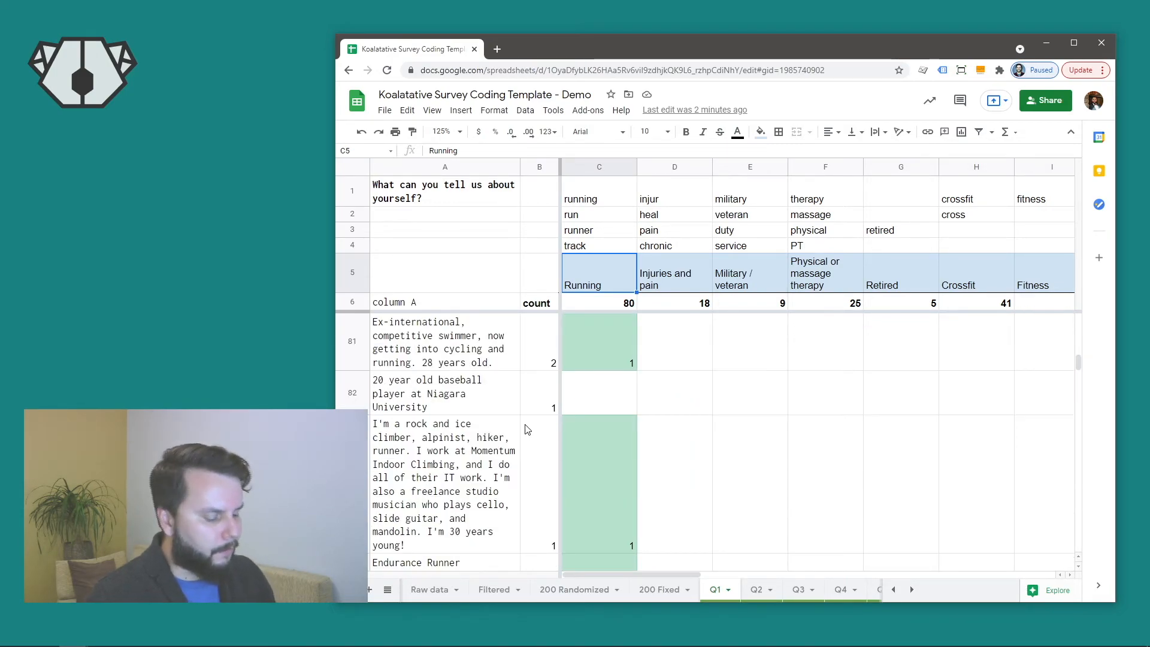
{"action": "scroll", "coordinate": [552, 412], "scroll_direction": "down", "scroll_amount": 5}
{"action": "scroll", "coordinate": [552, 413], "scroll_direction": "down", "scroll_amount": 9}
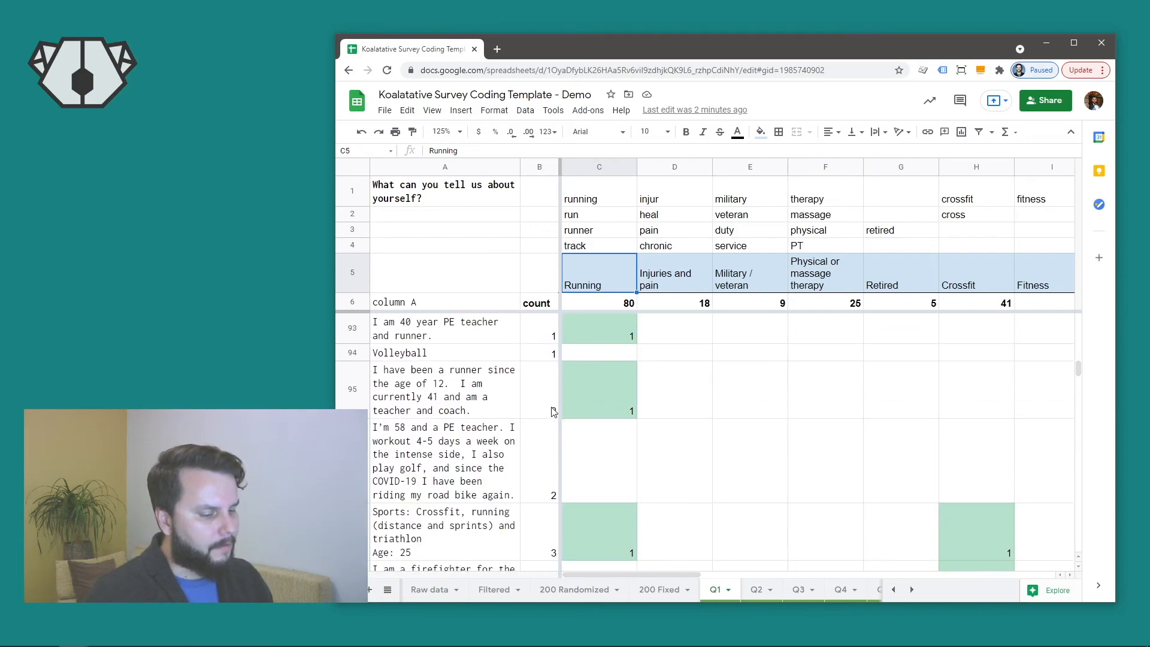
{"action": "scroll", "coordinate": [553, 412], "scroll_direction": "down", "scroll_amount": 6}
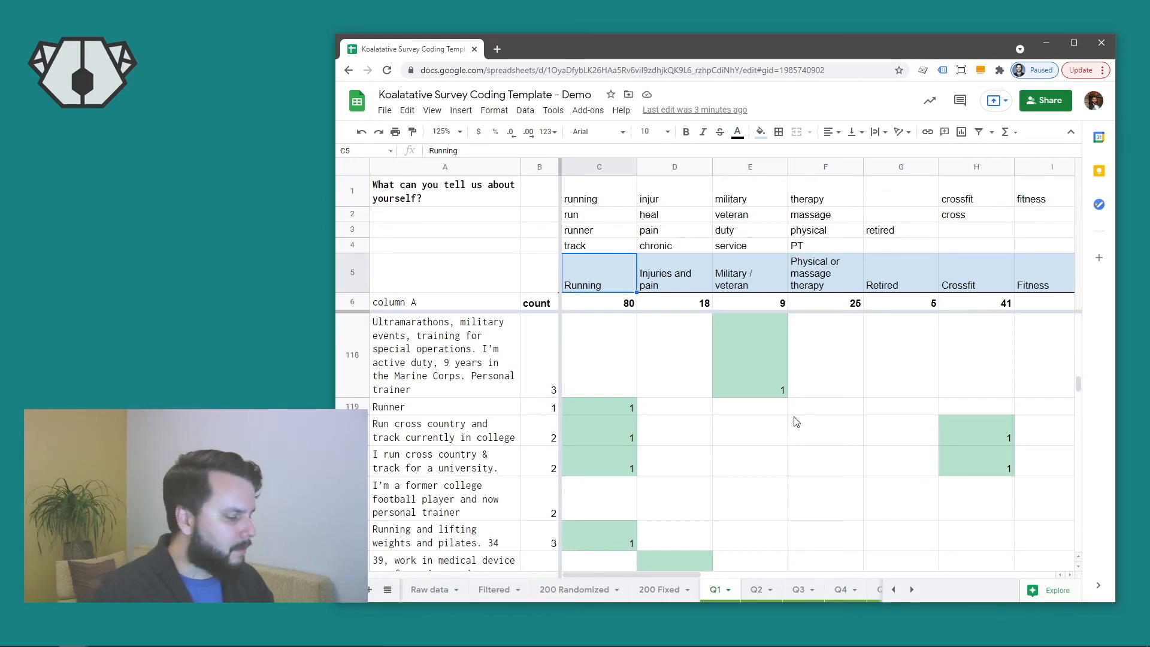
Open the Results sheet and examine the Q1 response total, ranked theme list and percentage formulas
{"action": "left_click", "coordinate": [911, 589]}
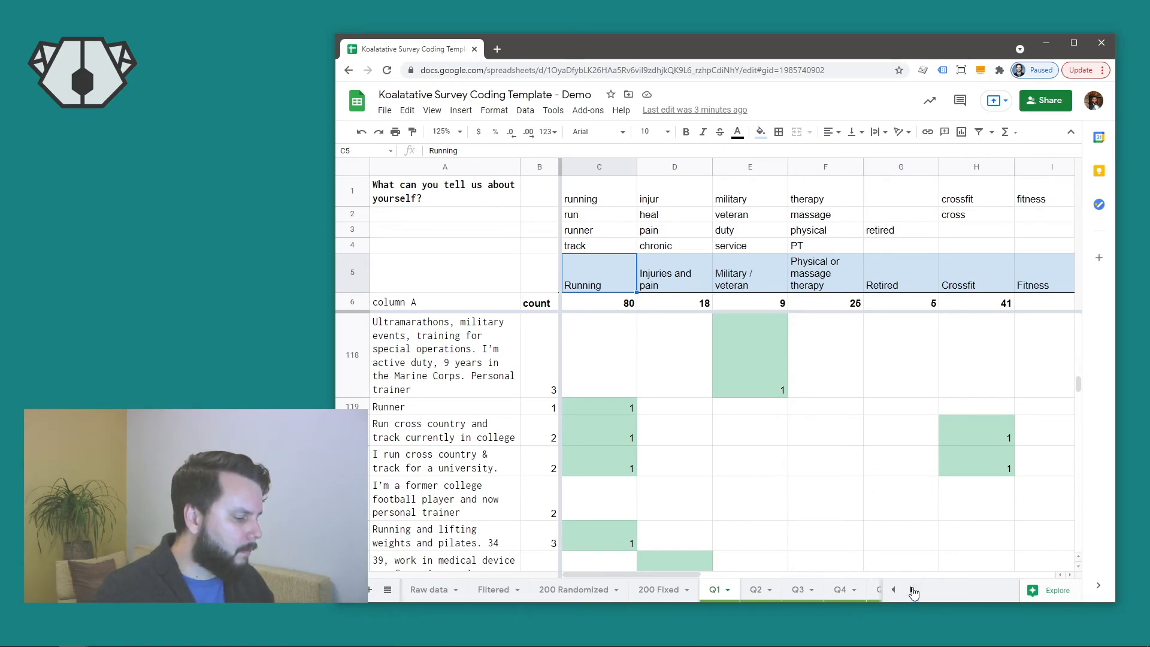
{"action": "left_click", "coordinate": [842, 592]}
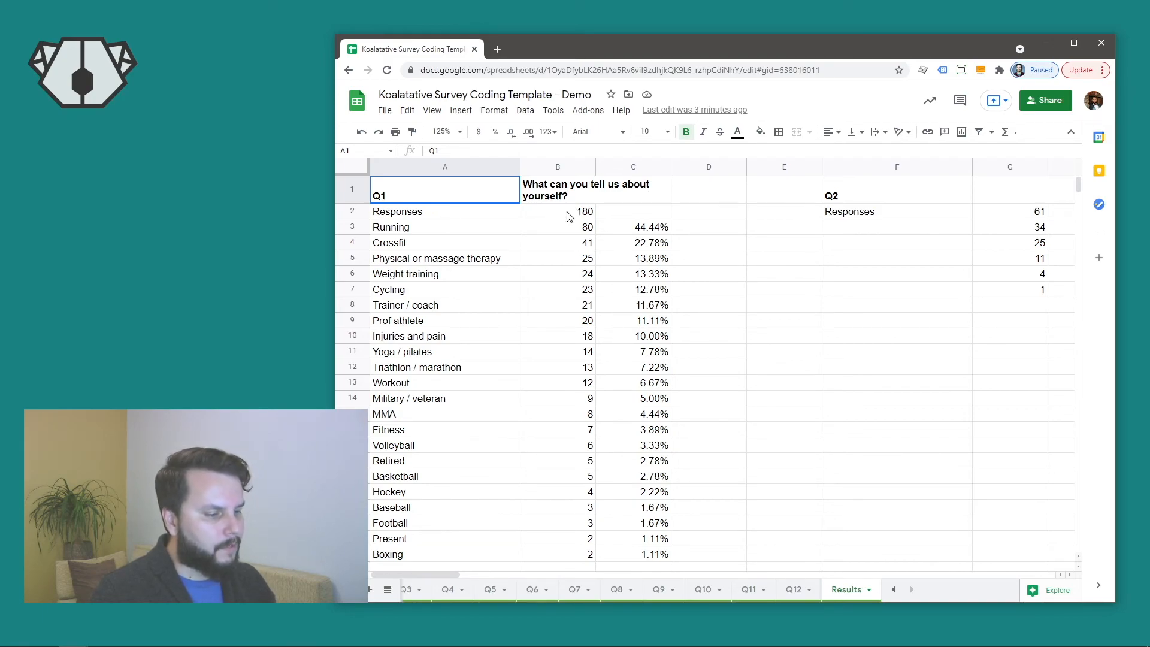
{"action": "key", "text": "Down"}
{"action": "key", "text": "Right"}
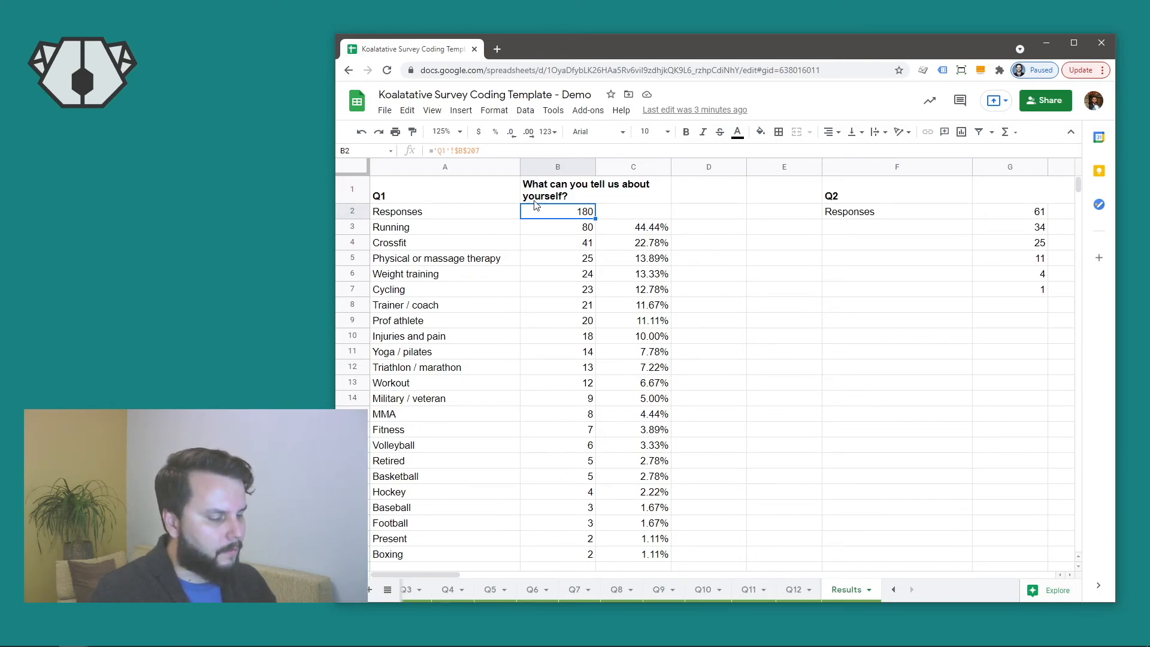
{"action": "left_click", "coordinate": [413, 232]}
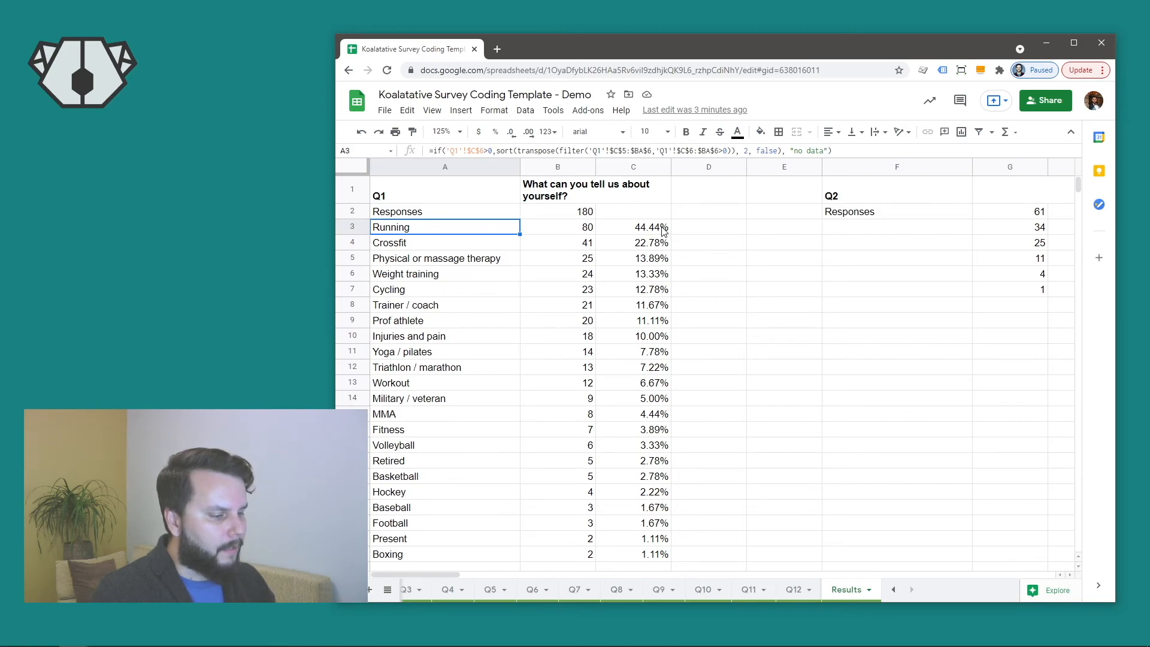
{"action": "key", "text": "Right"}
{"action": "key", "text": "Right"}
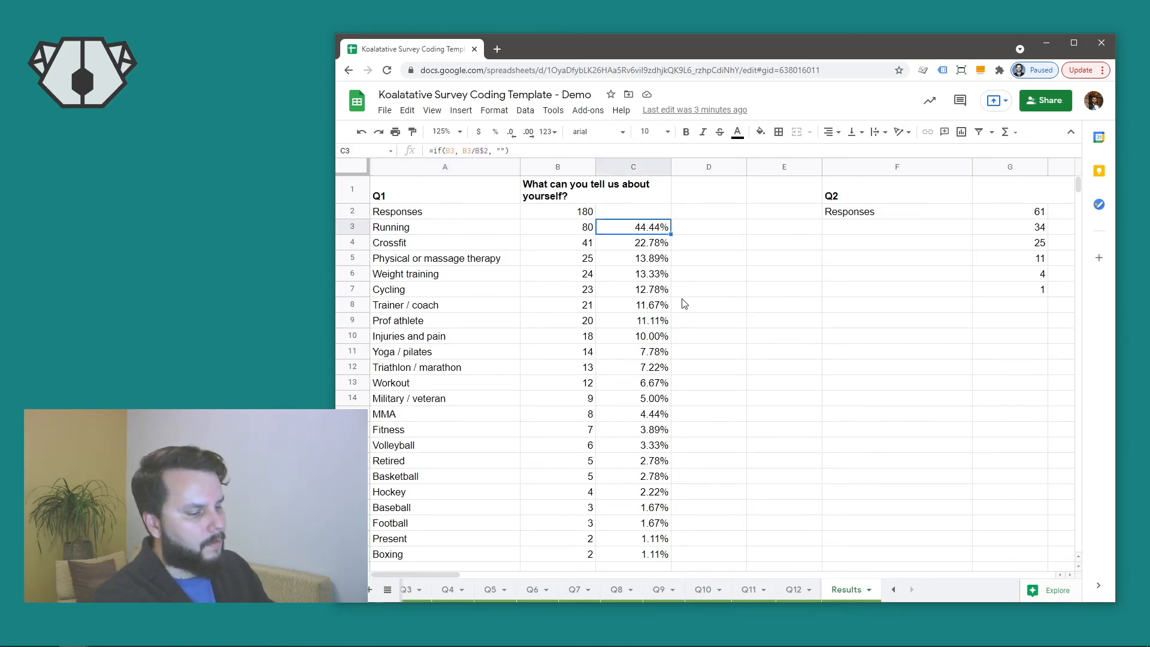
{"action": "left_click", "coordinate": [773, 264]}
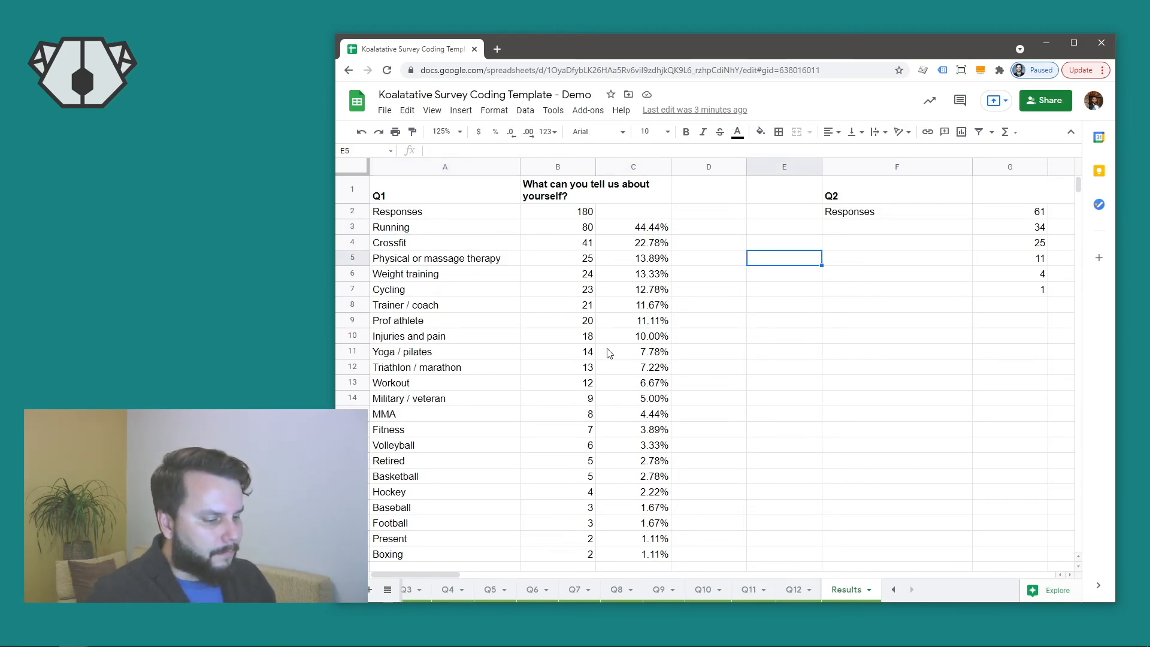
{"action": "scroll", "coordinate": [479, 402], "scroll_direction": "down", "scroll_amount": 2}
{"action": "scroll", "coordinate": [477, 404], "scroll_direction": "up", "scroll_amount": 2}
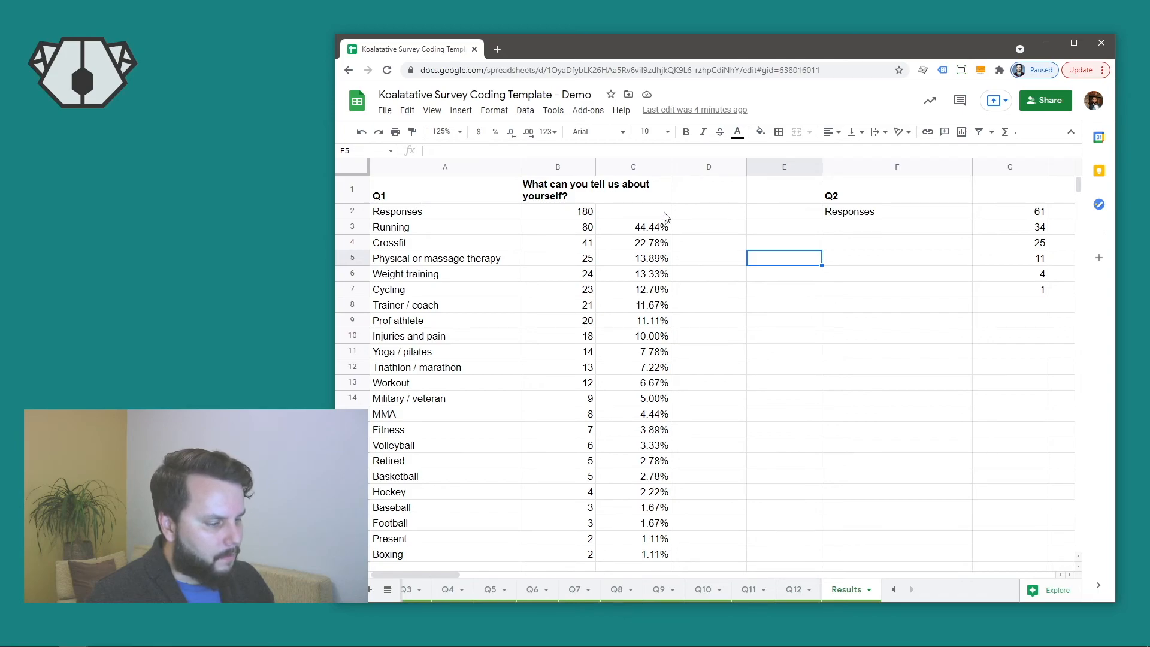
Select the Q1 results from the heading through Military / veteran (A1:C14) and look over the less frequent themes below
{"action": "key", "text": "ctrl+Home"}
{"action": "key", "text": "shift+Right"}
{"action": "key", "text": "shift+Right"}
{"action": "key", "text": "shift+Down"}
{"action": "left_click", "coordinate": [658, 467], "text": "shift"}
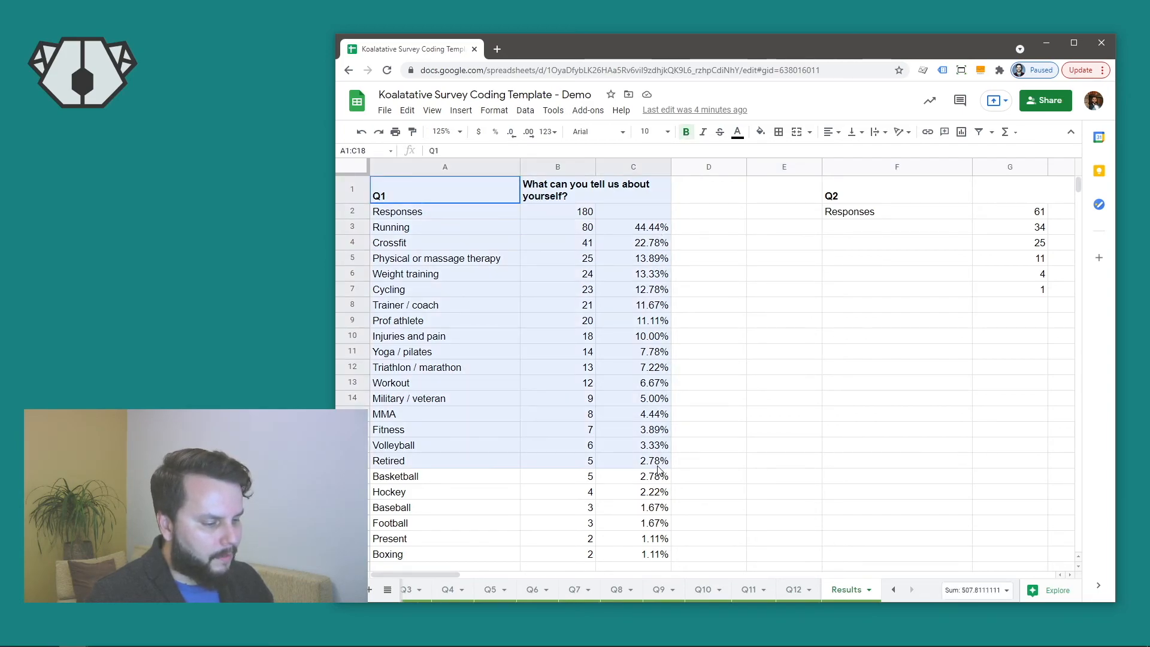
{"action": "left_click", "coordinate": [659, 400], "text": "shift"}
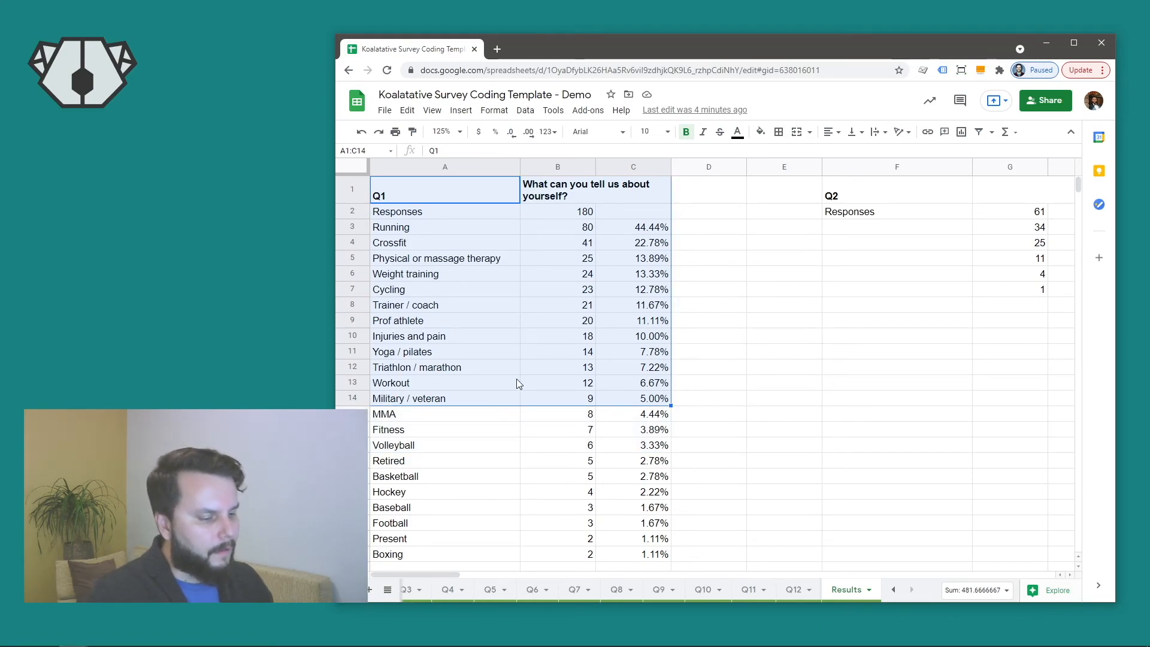
{"action": "scroll", "coordinate": [486, 450], "scroll_direction": "down", "scroll_amount": 3}
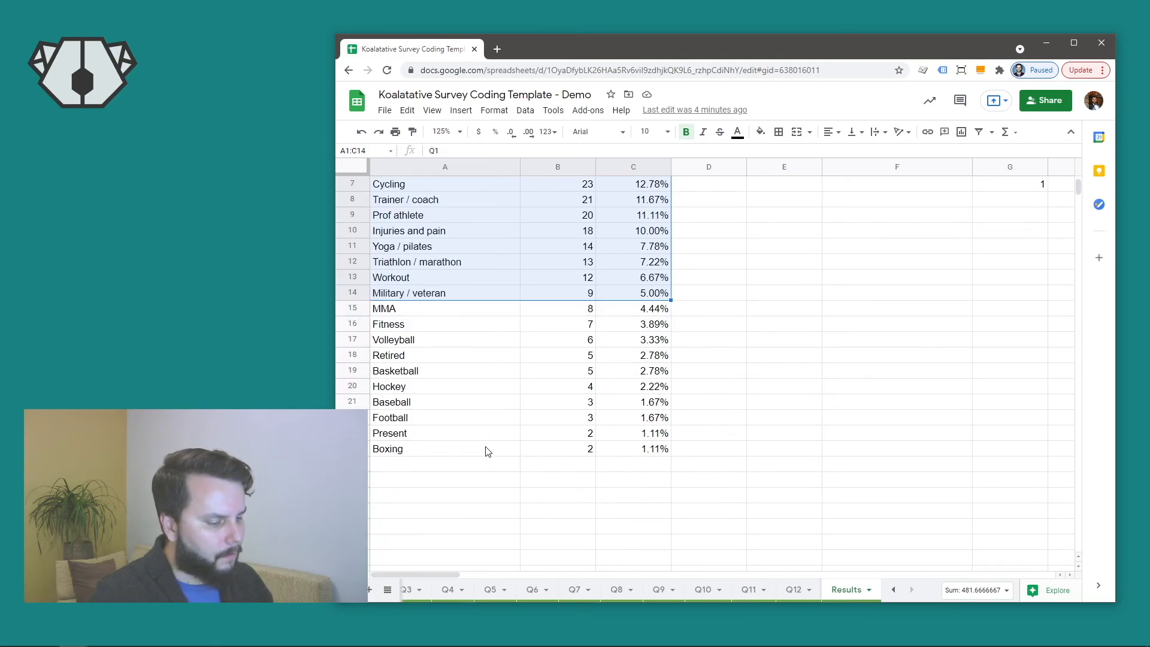
Examine the Q2 and Q3 result blocks beside the Q1 results
{"action": "scroll", "coordinate": [486, 451], "scroll_direction": "up", "scroll_amount": 3}
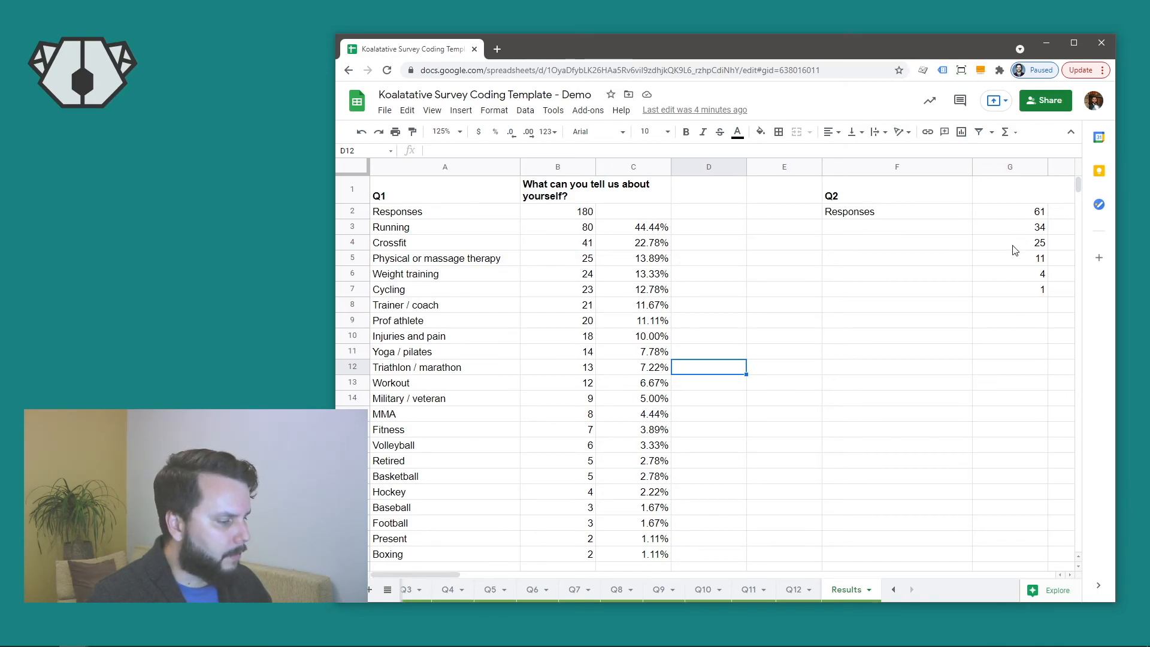
{"action": "left_click_drag", "start_coordinate": [425, 573], "coordinate": [463, 573]}
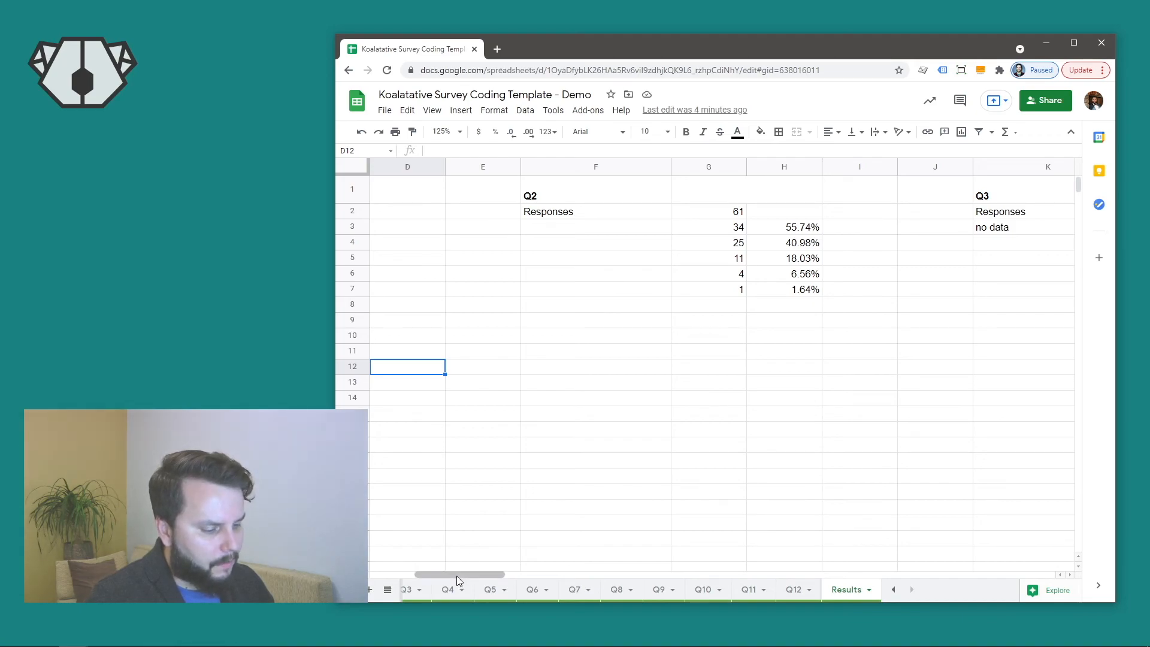
{"action": "left_click_drag", "start_coordinate": [456, 577], "coordinate": [428, 577]}
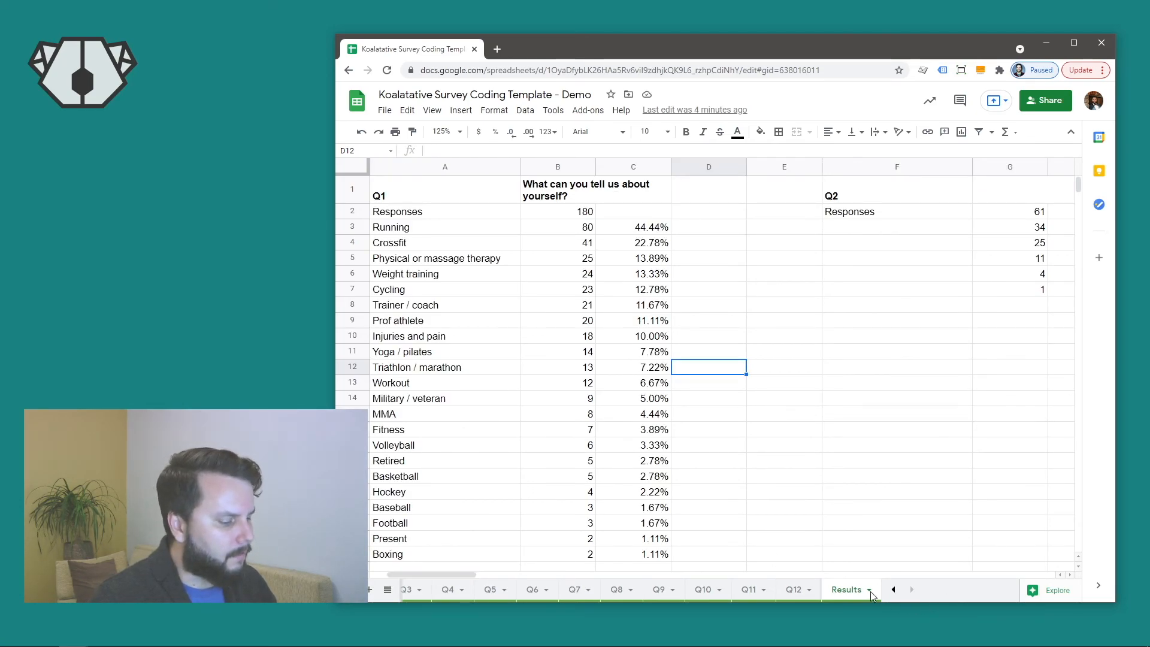
On the Q2 sheet, name the themes in C5:G5 Financial, Outdoor, Fitness, Running and Weight
{"action": "left_click", "coordinate": [893, 590]}
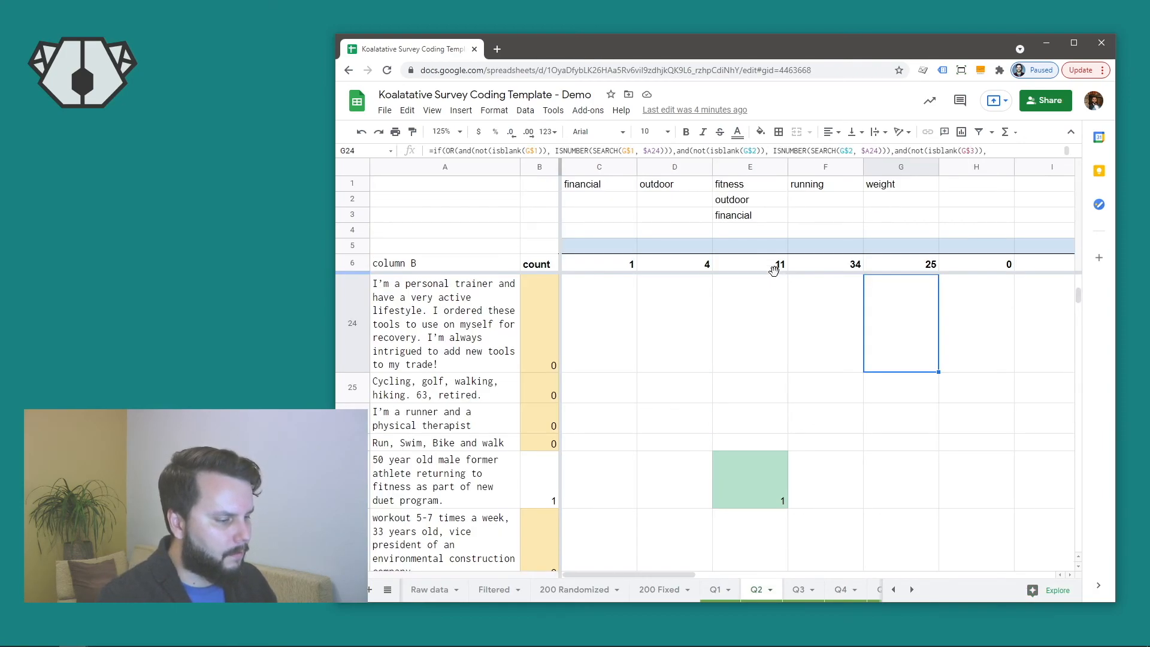
{"action": "left_click", "coordinate": [603, 241]}
{"action": "type", "text": "Fina"}
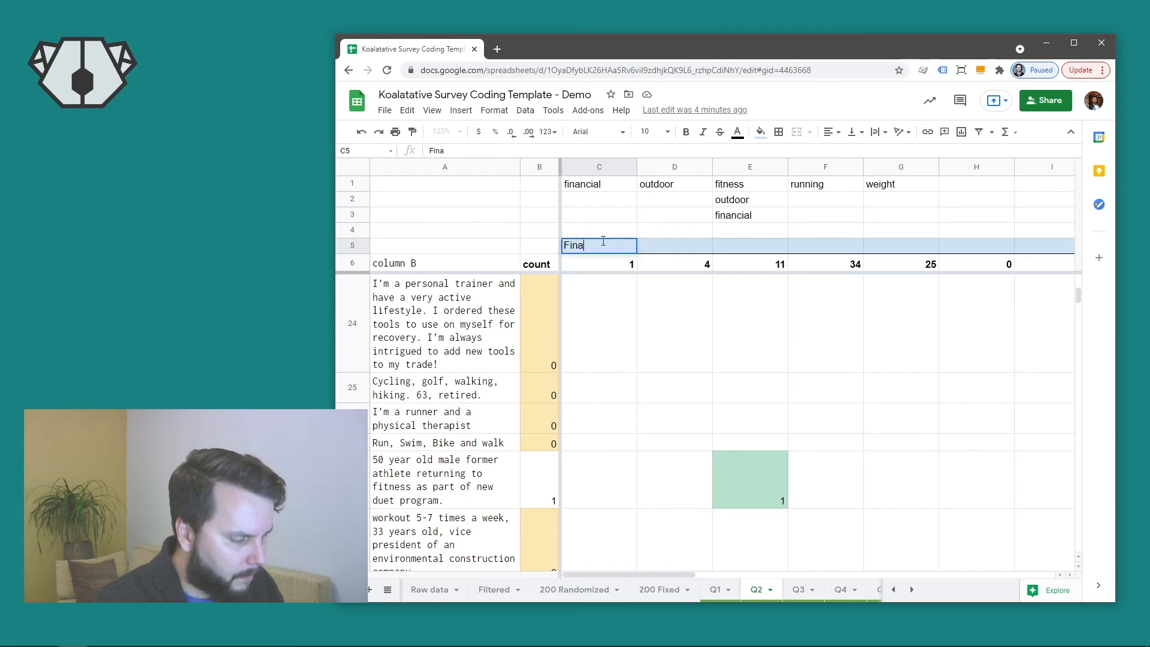
{"action": "type", "text": "ncial"}
{"action": "key", "text": "Tab"}
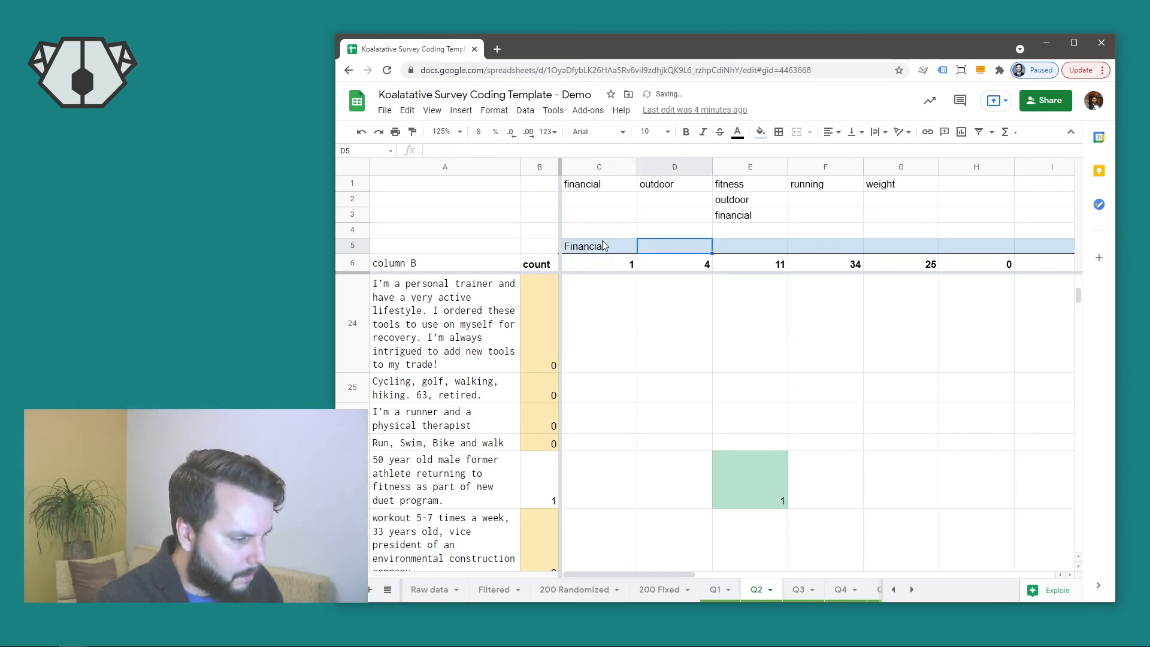
{"action": "type", "text": "Outdoor"}
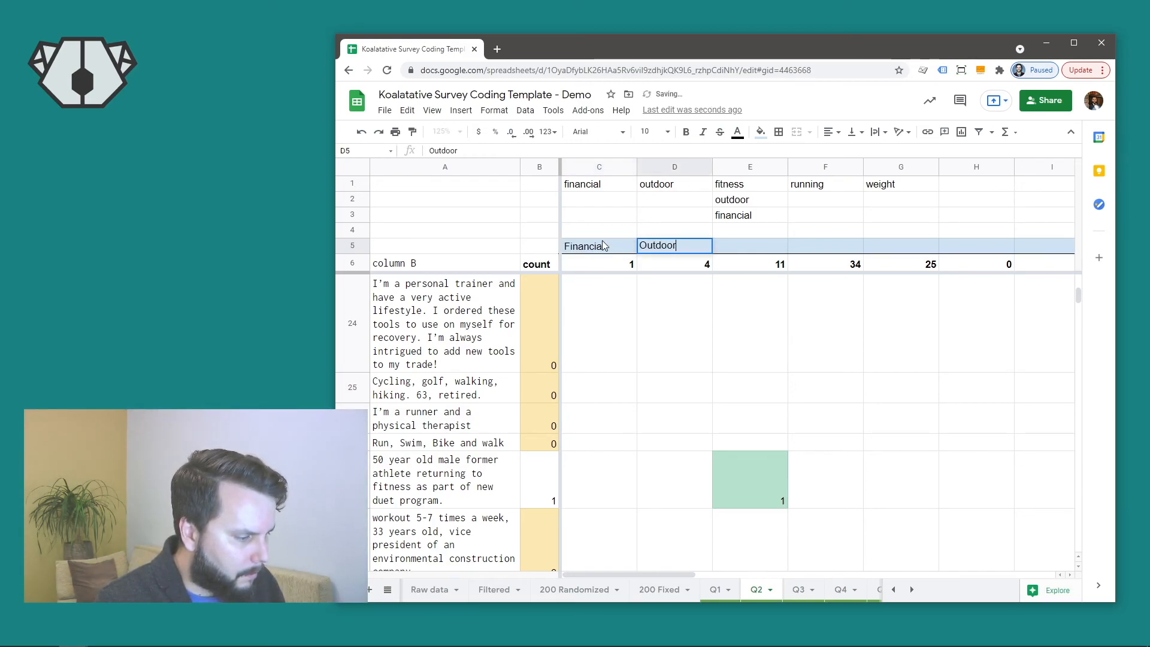
{"action": "key", "text": "Tab"}
{"action": "type", "text": "Fitness"}
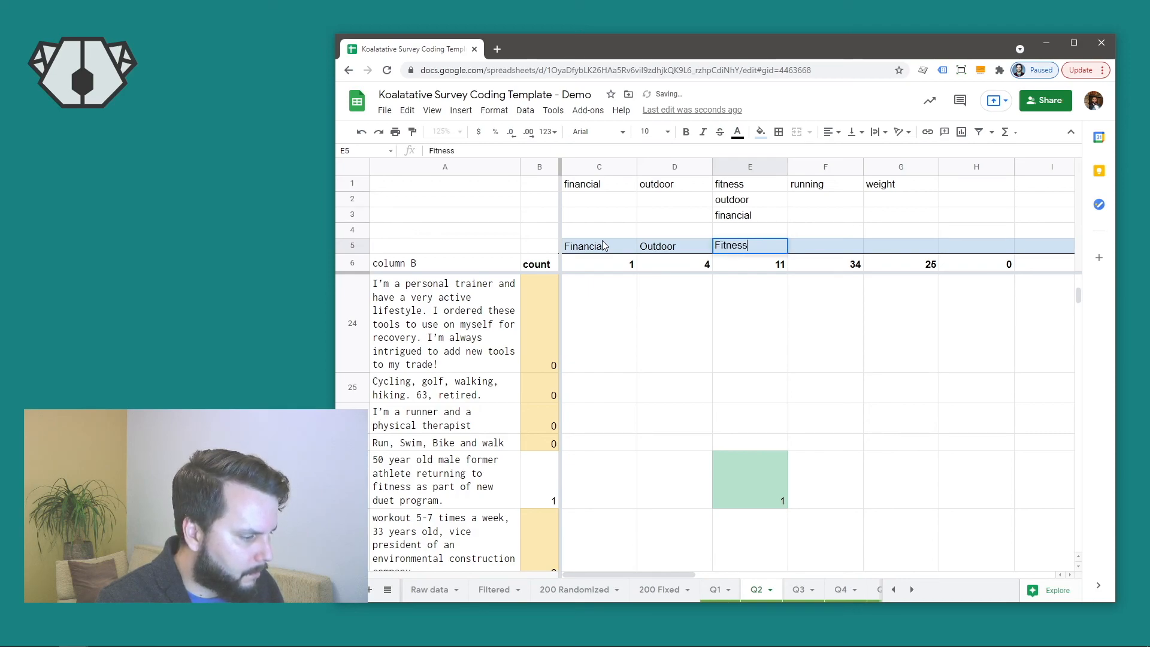
{"action": "key", "text": "Tab"}
{"action": "type", "text": "Running"}
{"action": "key", "text": "Tab"}
{"action": "type", "text": "Weight"}
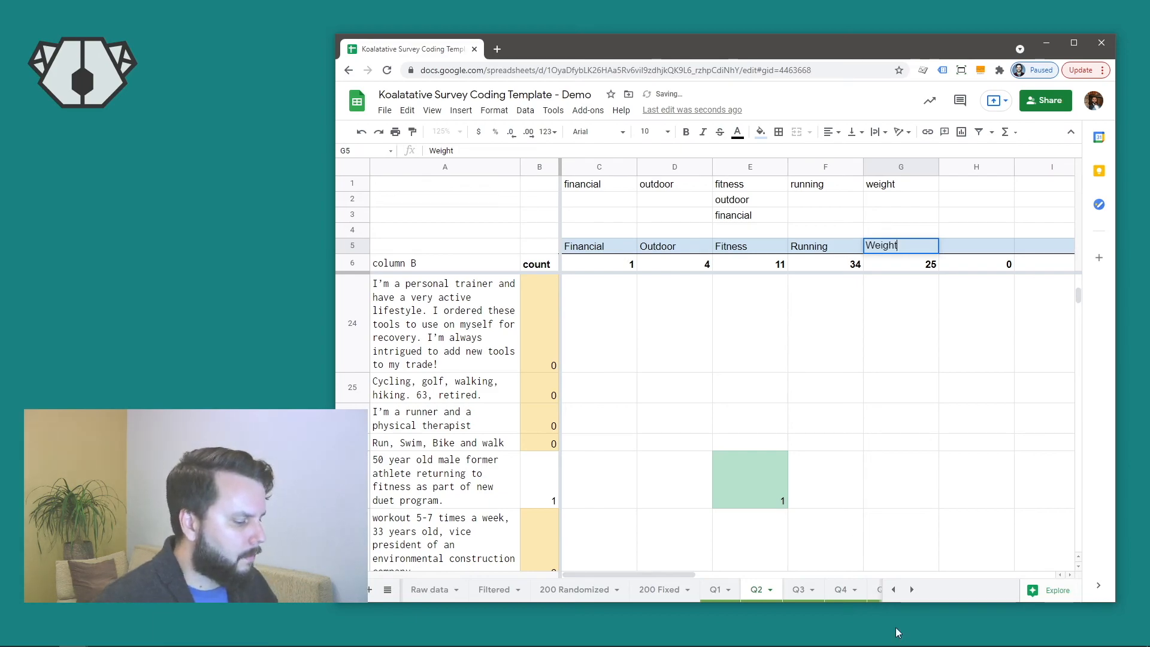
Return to the Results sheet and review the Q2 theme names, counts and percentages alongside the other questions' result blocks
{"action": "left_click", "coordinate": [912, 589]}
{"action": "left_click", "coordinate": [846, 590]}
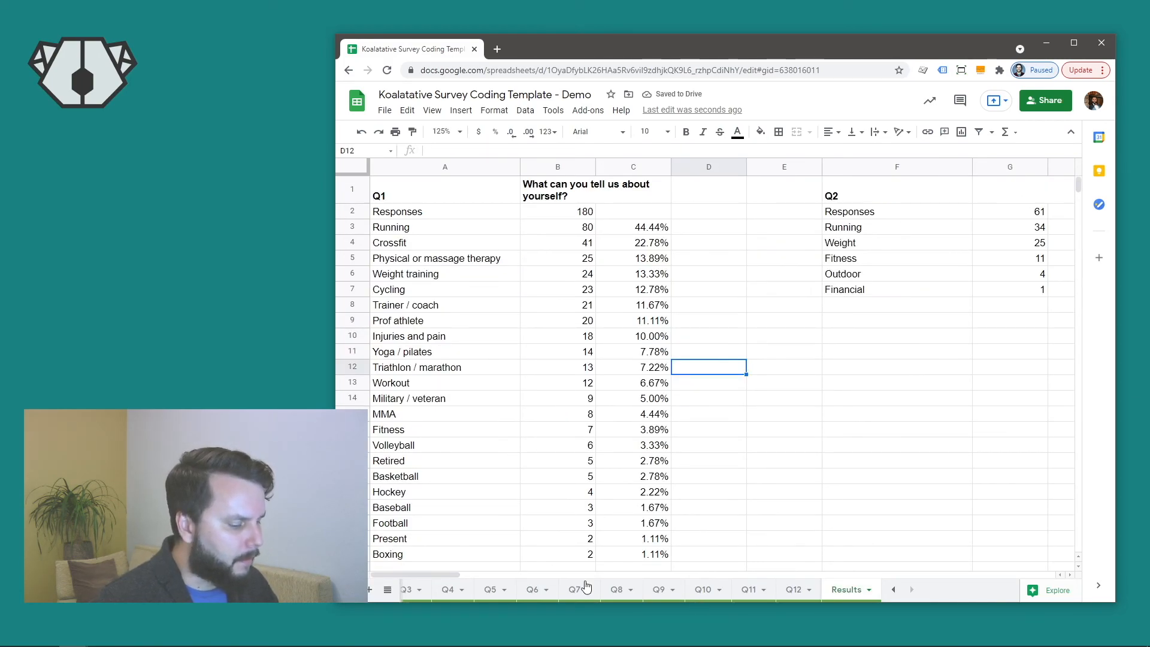
{"action": "left_click_drag", "start_coordinate": [429, 574], "coordinate": [488, 577]}
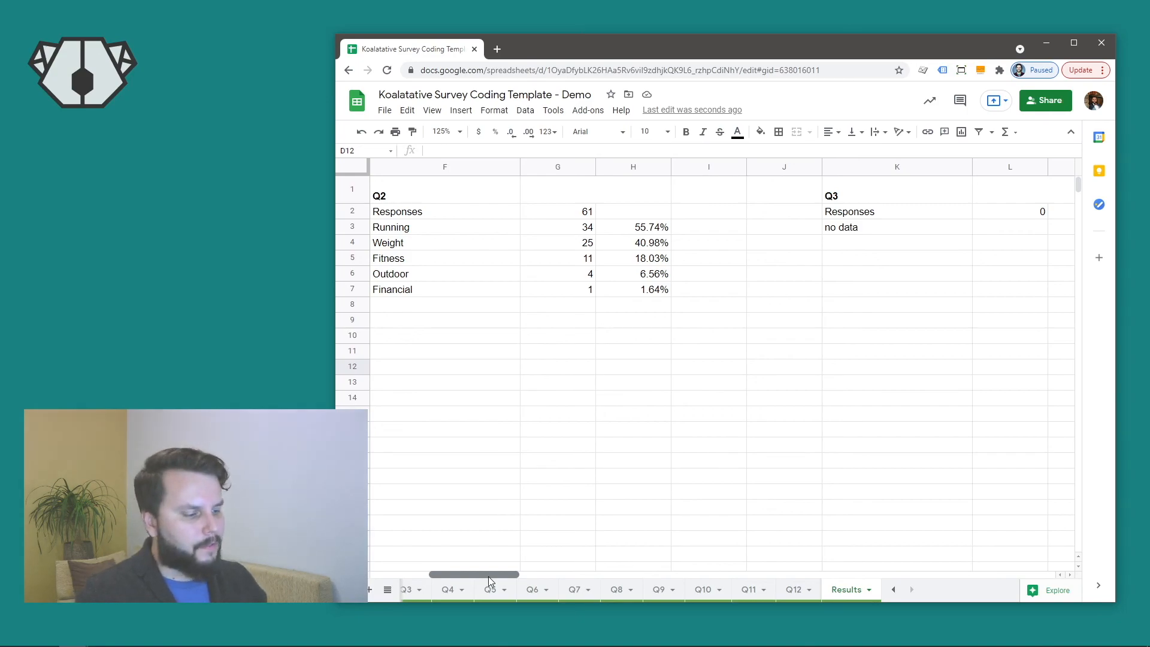
{"action": "left_click_drag", "start_coordinate": [488, 576], "coordinate": [461, 571]}
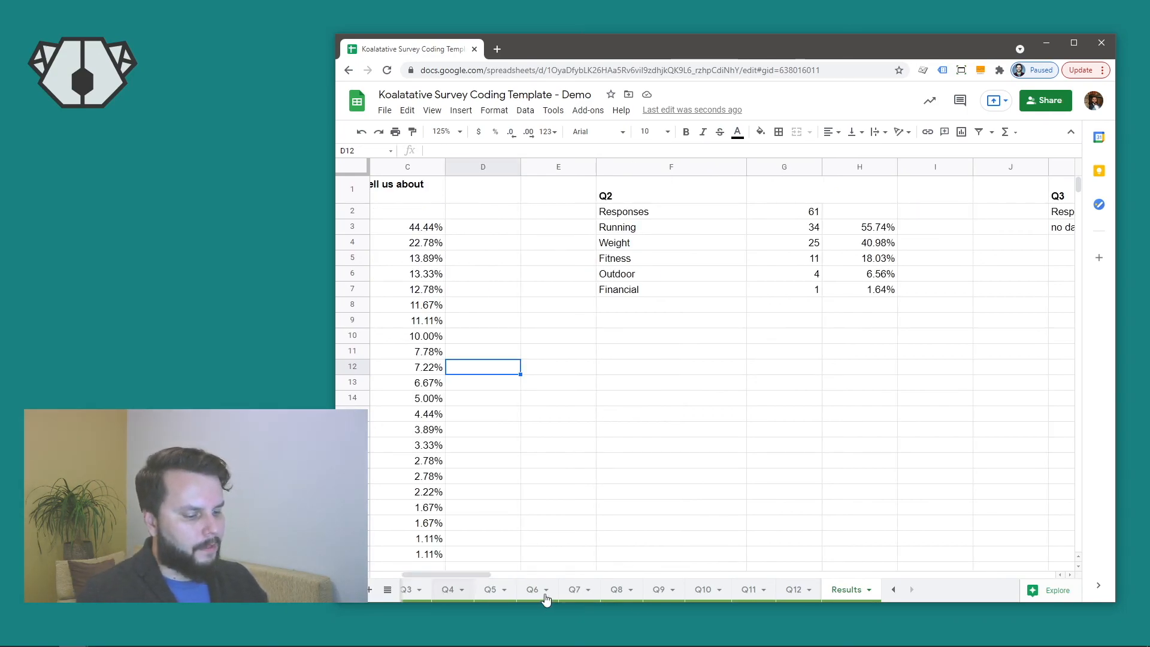
{"action": "left_click_drag", "start_coordinate": [447, 576], "coordinate": [566, 578]}
{"action": "left_click_drag", "start_coordinate": [490, 575], "coordinate": [394, 573]}
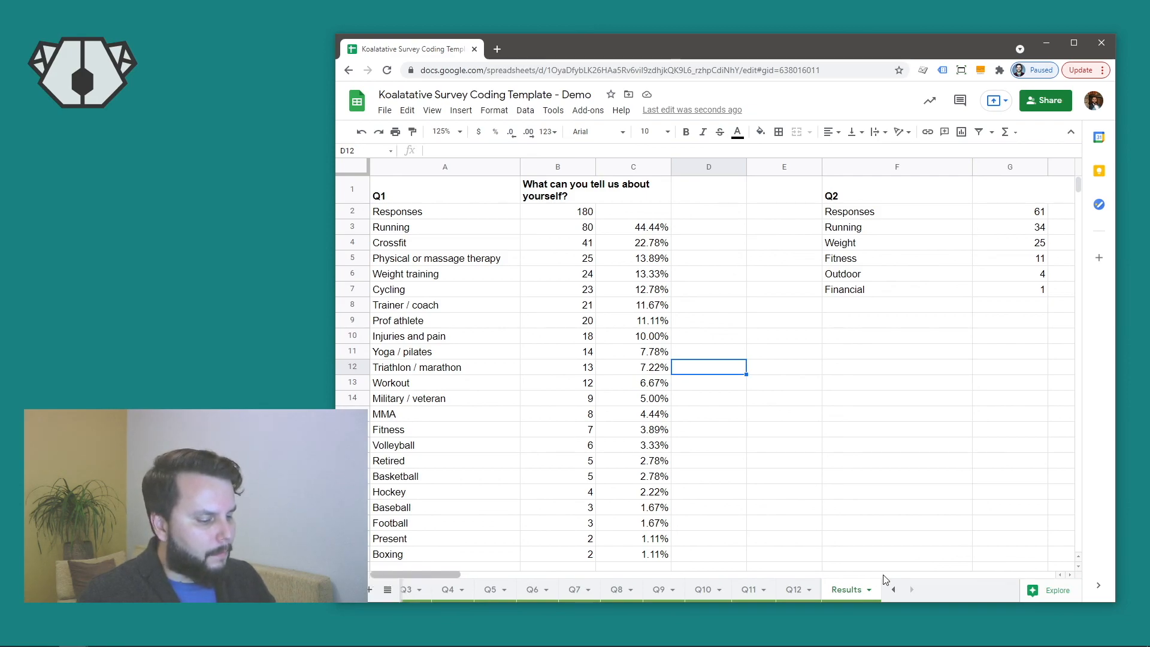
{"action": "left_click", "coordinate": [896, 591]}
{"action": "left_click", "coordinate": [896, 590]}
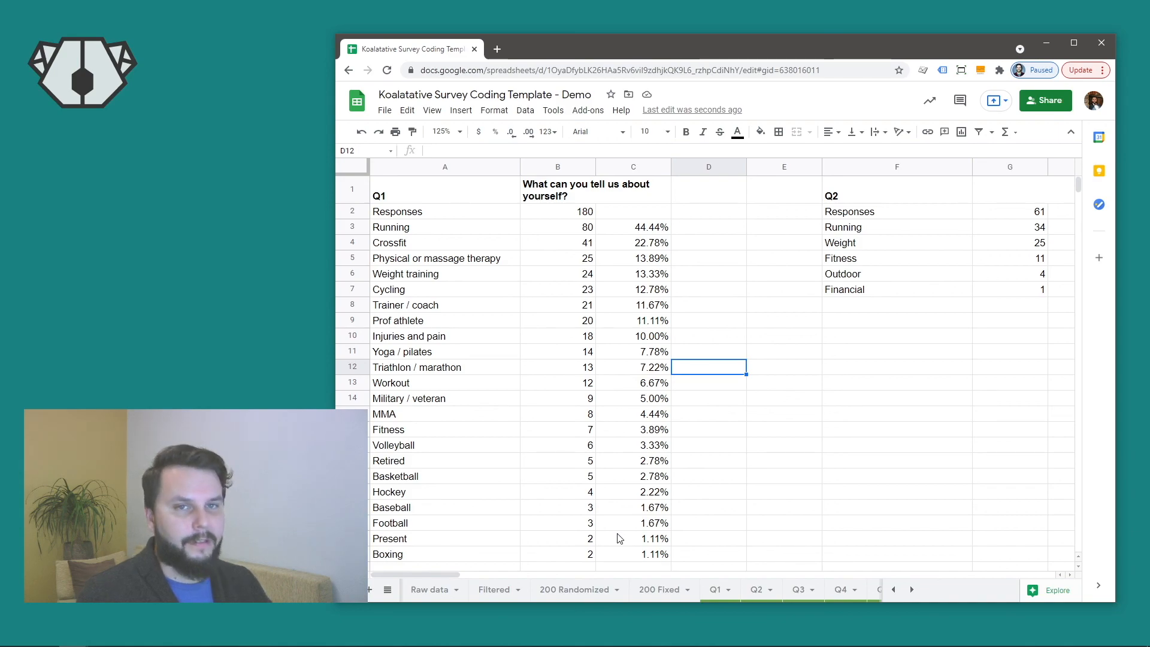